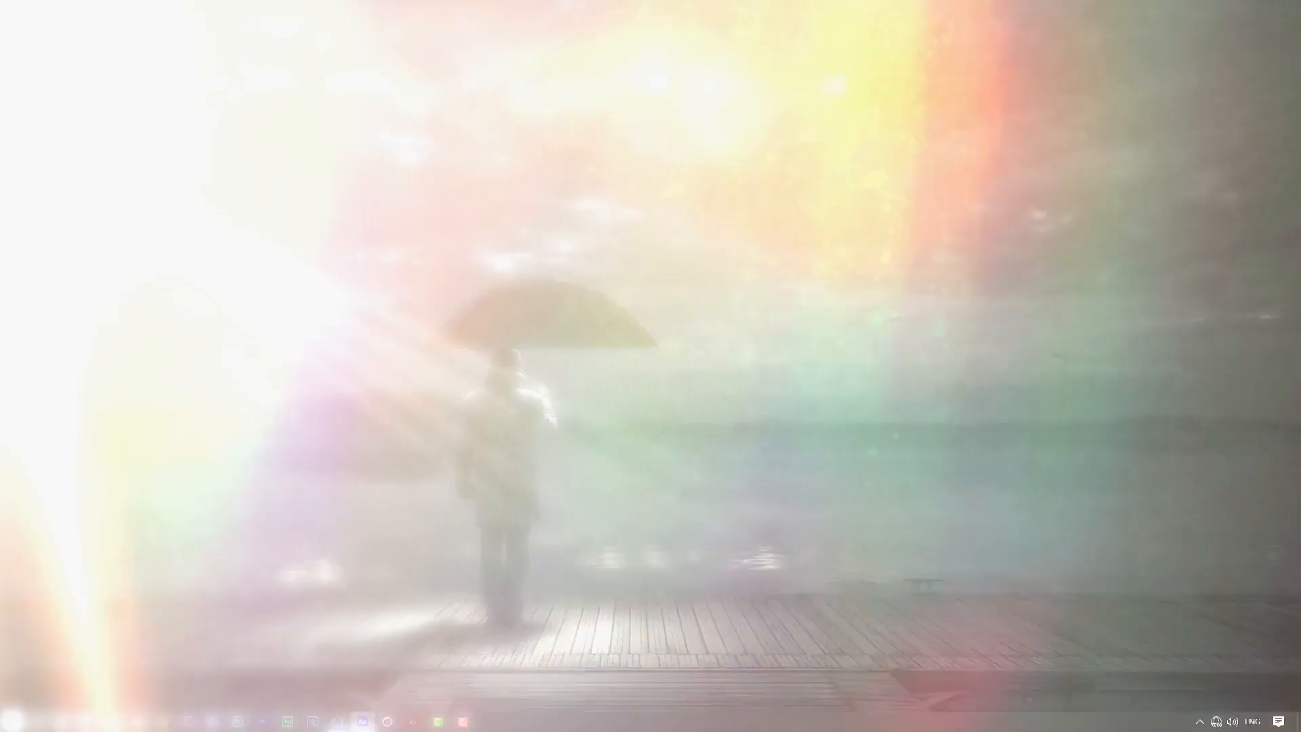
Switch to After Effects and examine the Switches, Transform and Time commands available for the layer of the man in the grass field.
click(363, 721)
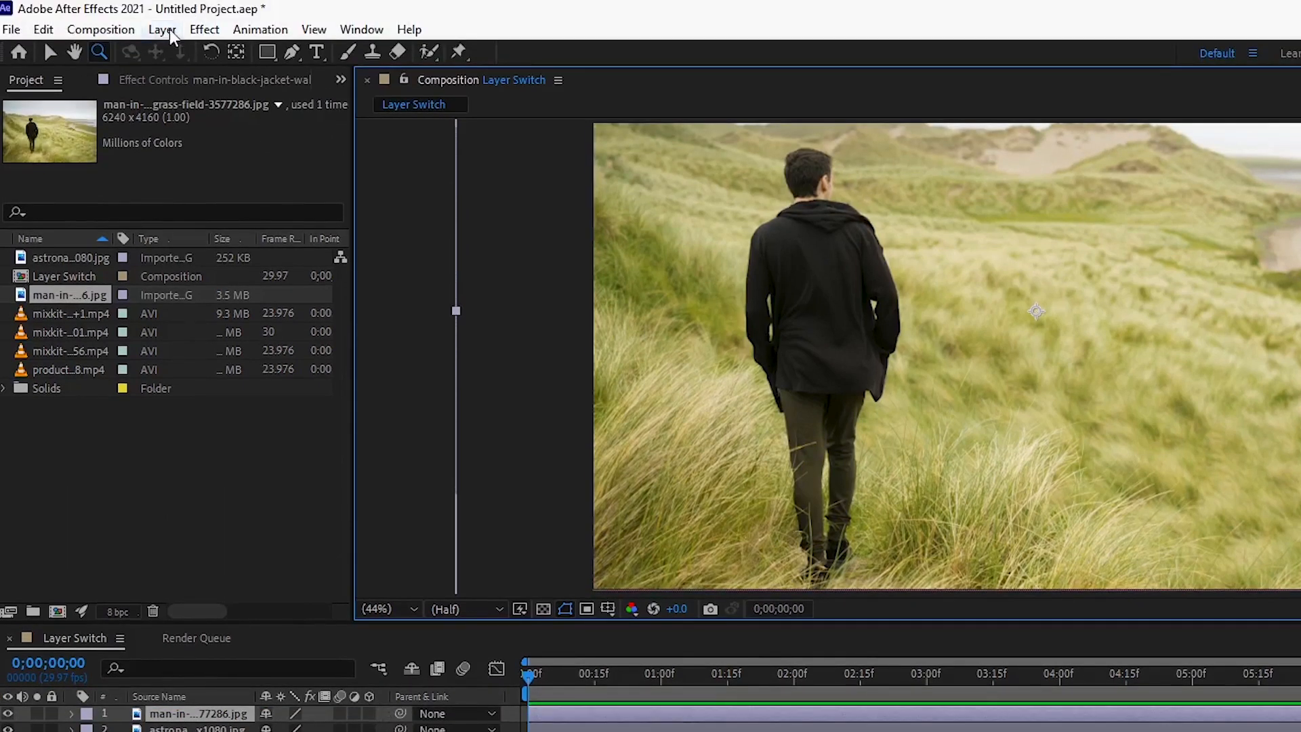
click(164, 30)
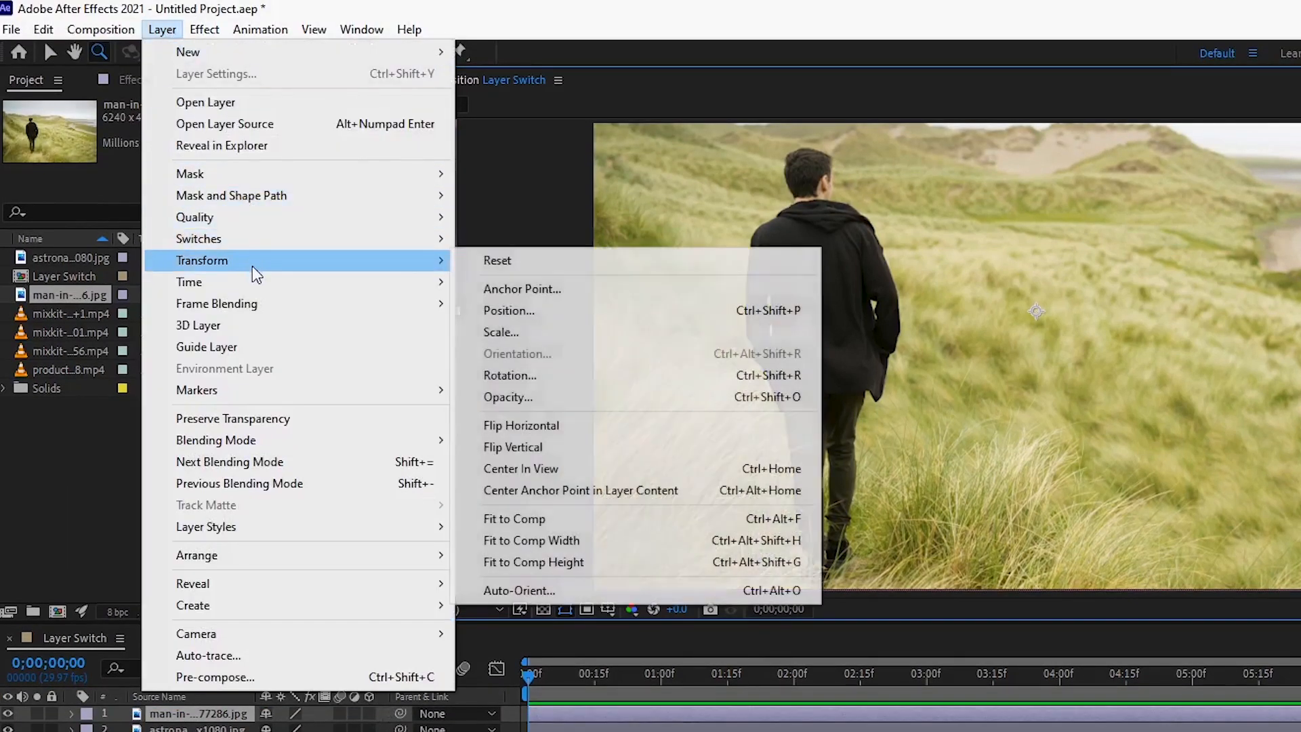
mouse_move(245, 250)
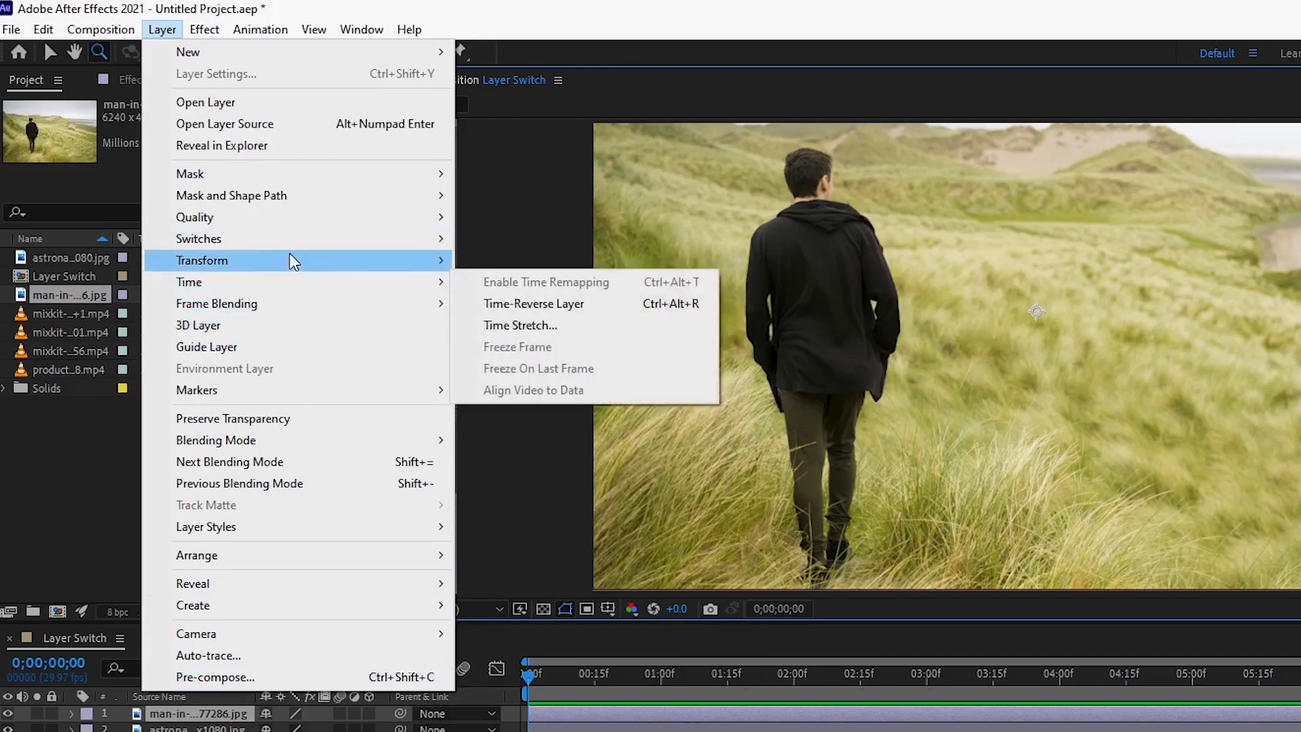
mouse_move(357, 261)
key(Escape)
key(Escape)
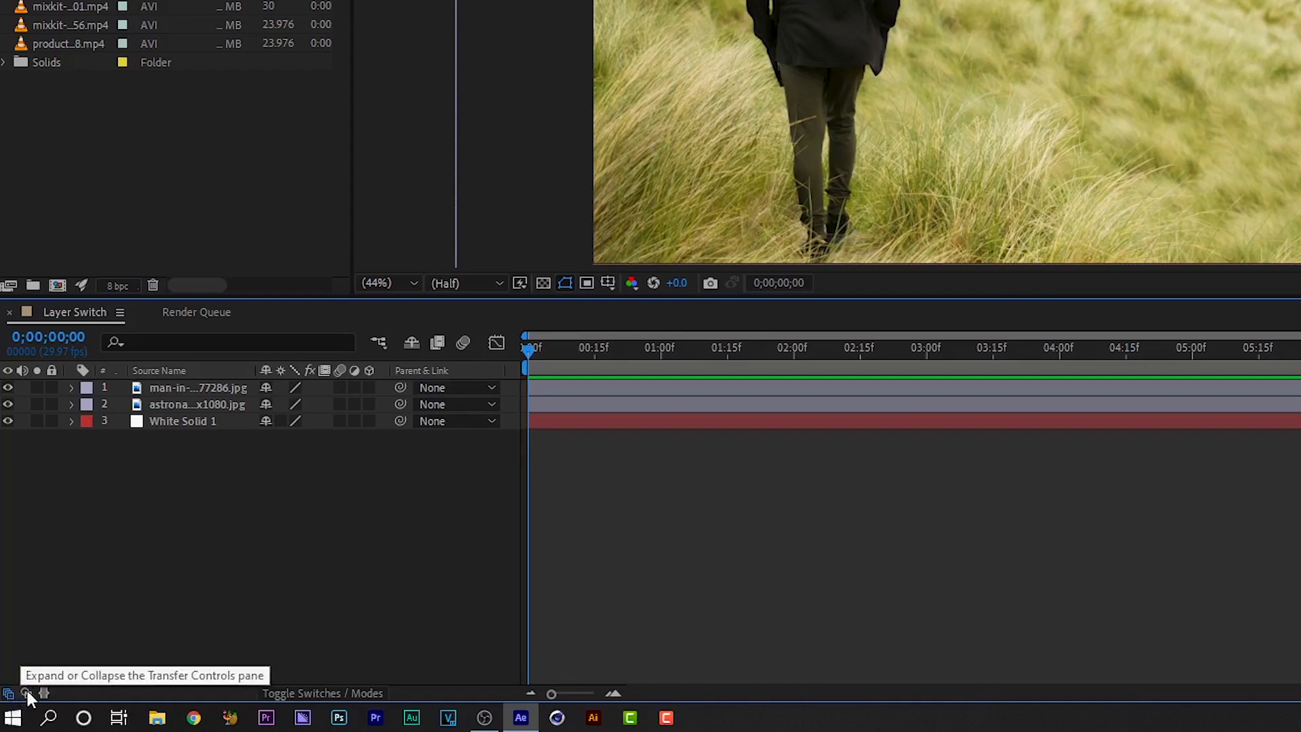
Show the Transfer Controls and In/Out/Duration/Stretch panes in the timeline, and collapse both again.
click(26, 689)
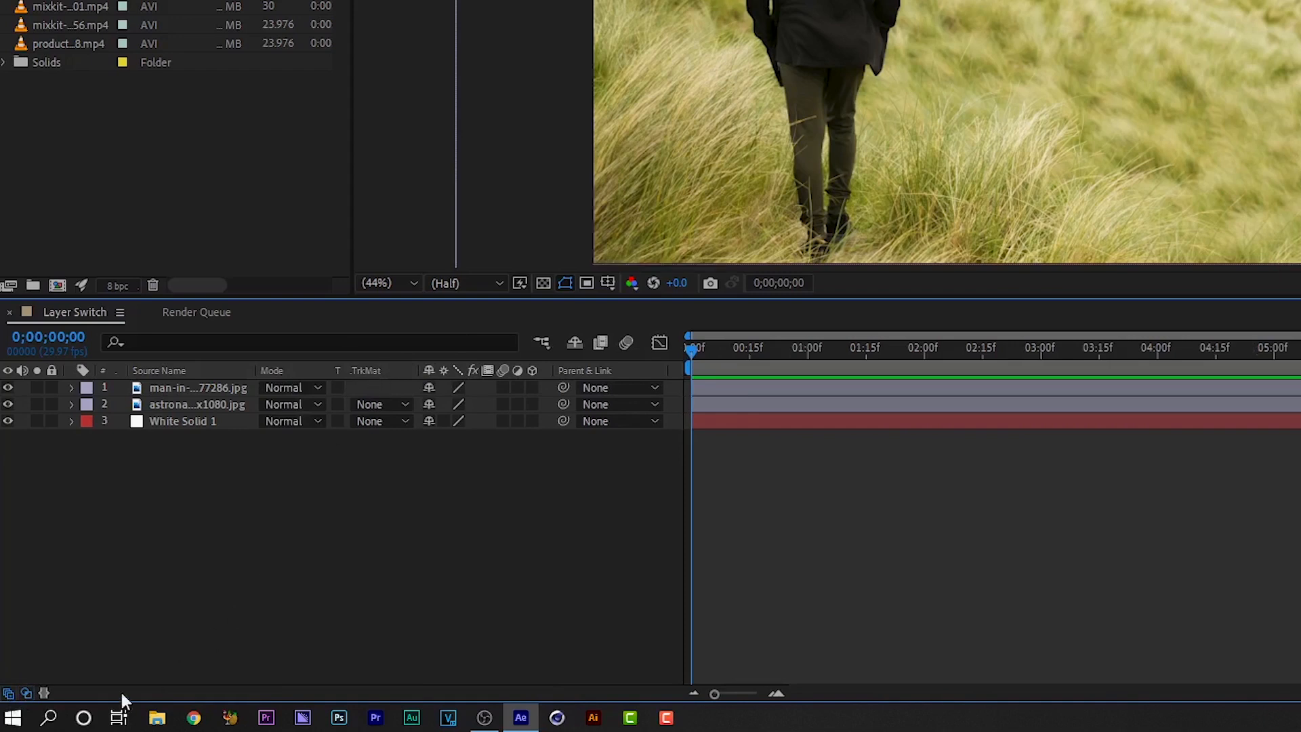
click(44, 693)
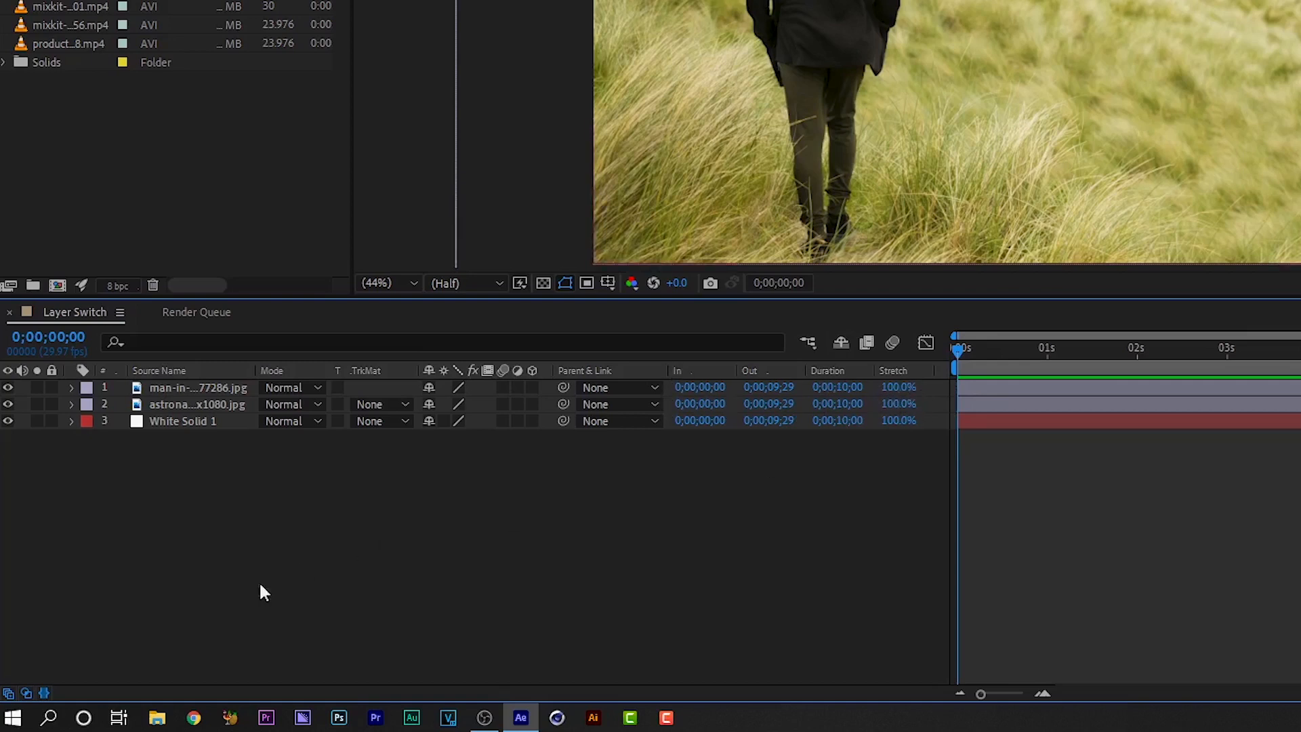
click(26, 693)
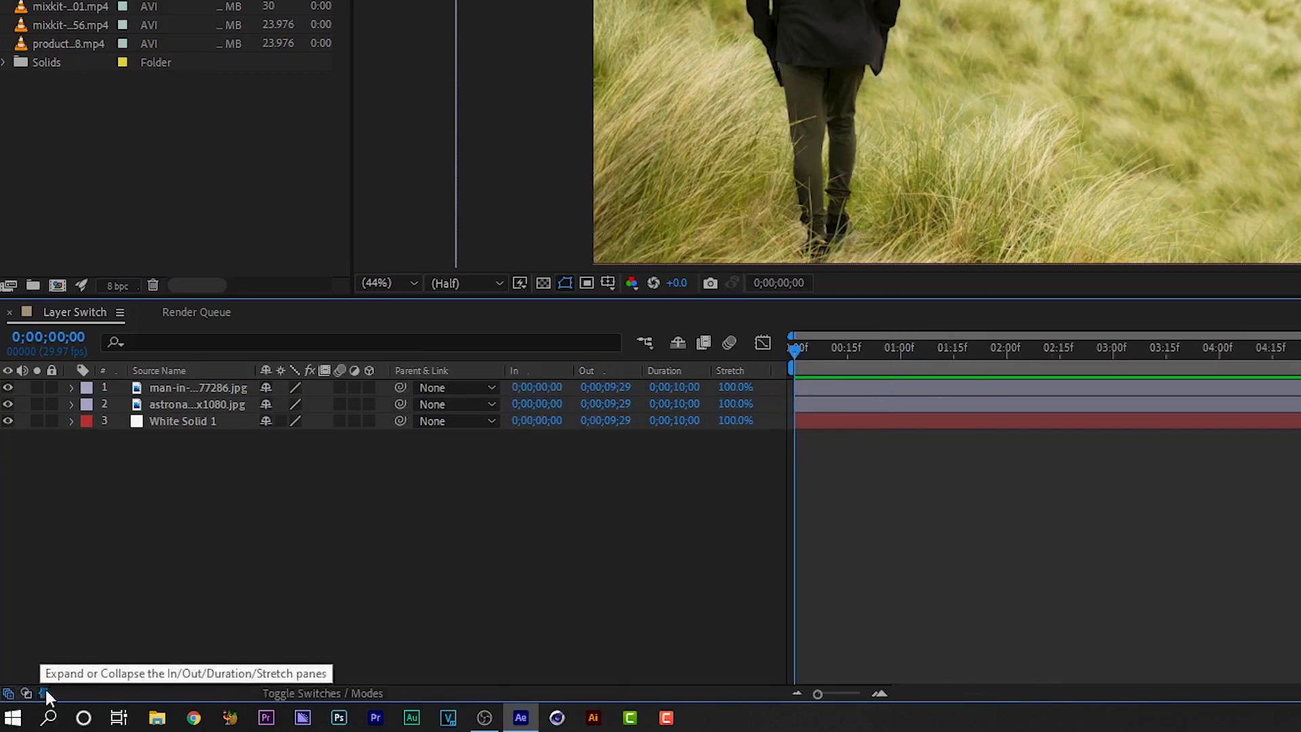
click(45, 692)
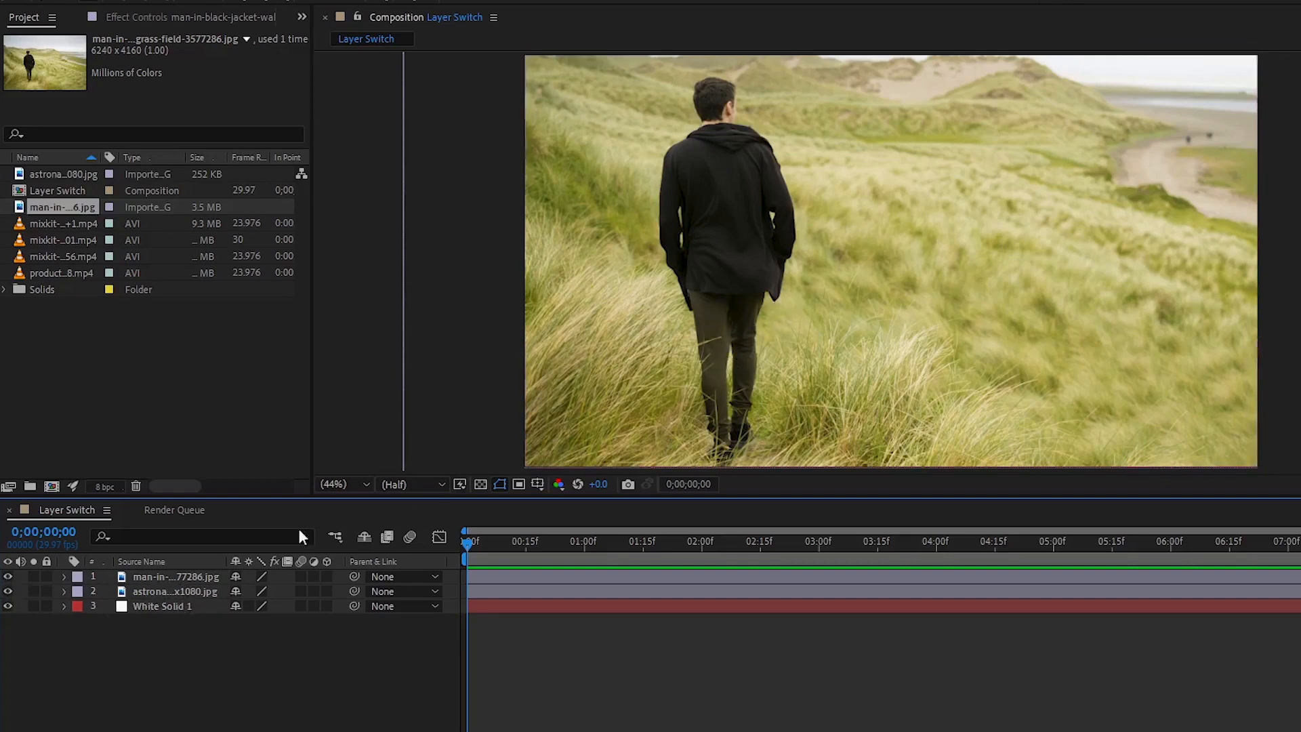
Hide the man image layer in the timeline and make it visible again.
click(145, 577)
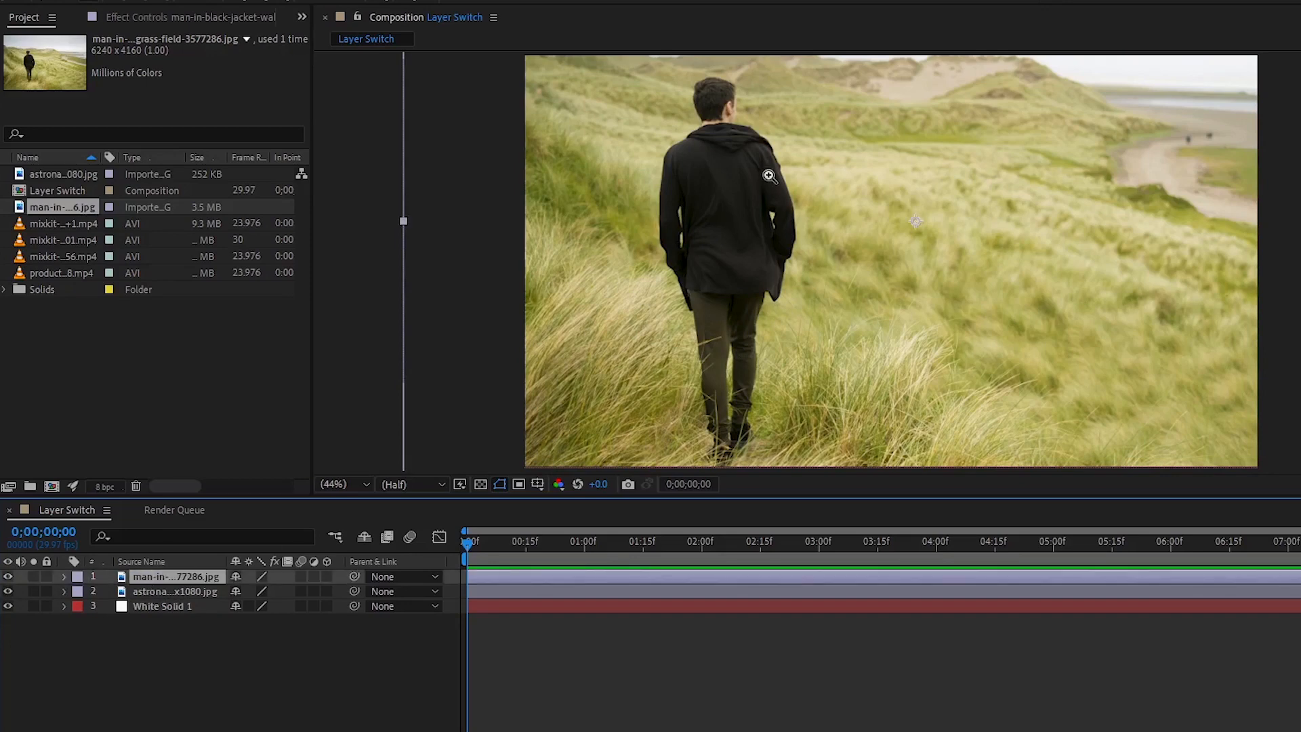
click(8, 578)
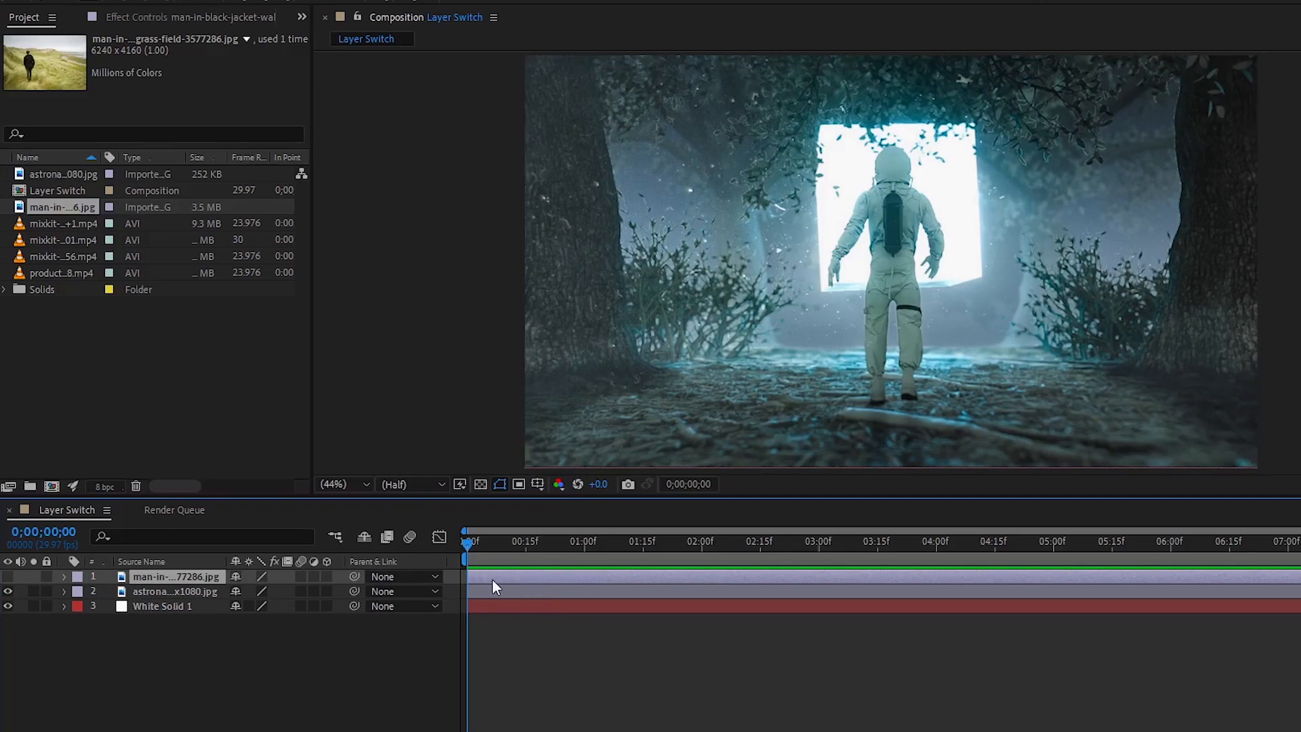
click(8, 576)
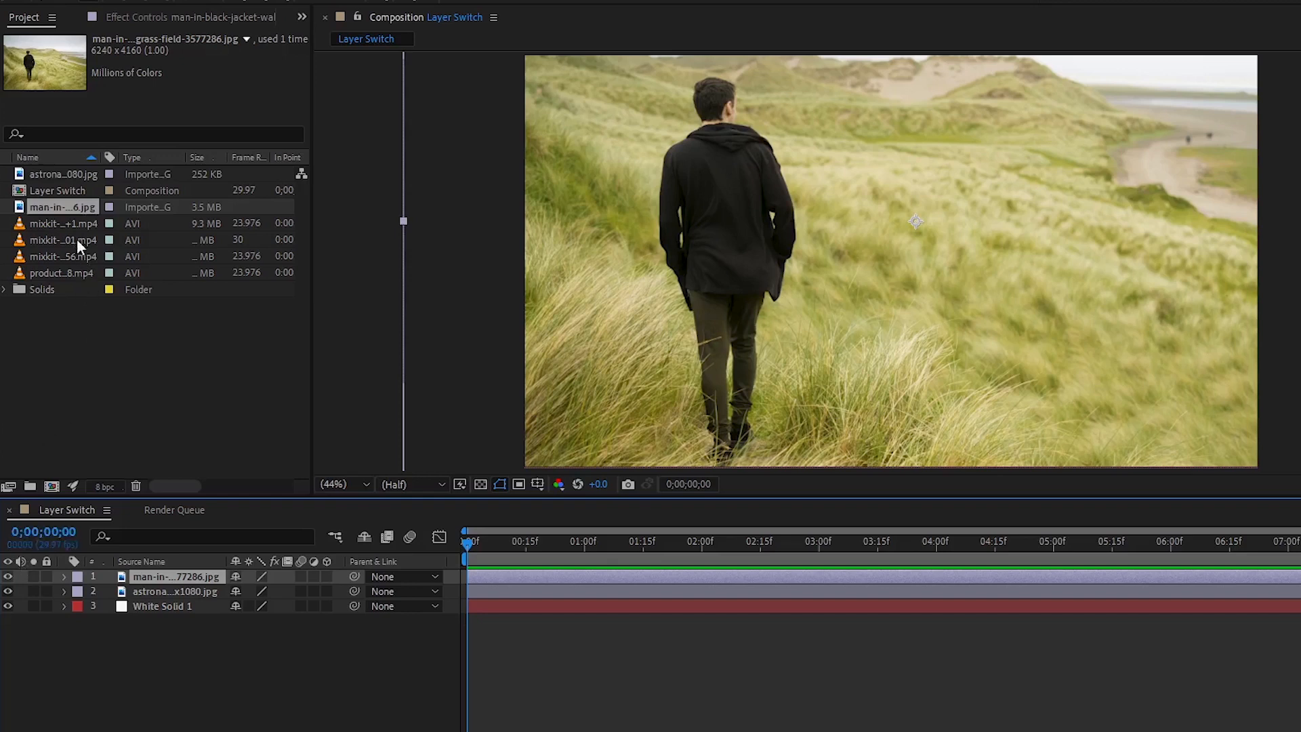
Add the beach-front video and the street-junction crowd video as the uppermost layers of the Layer Switch composition.
click(59, 226)
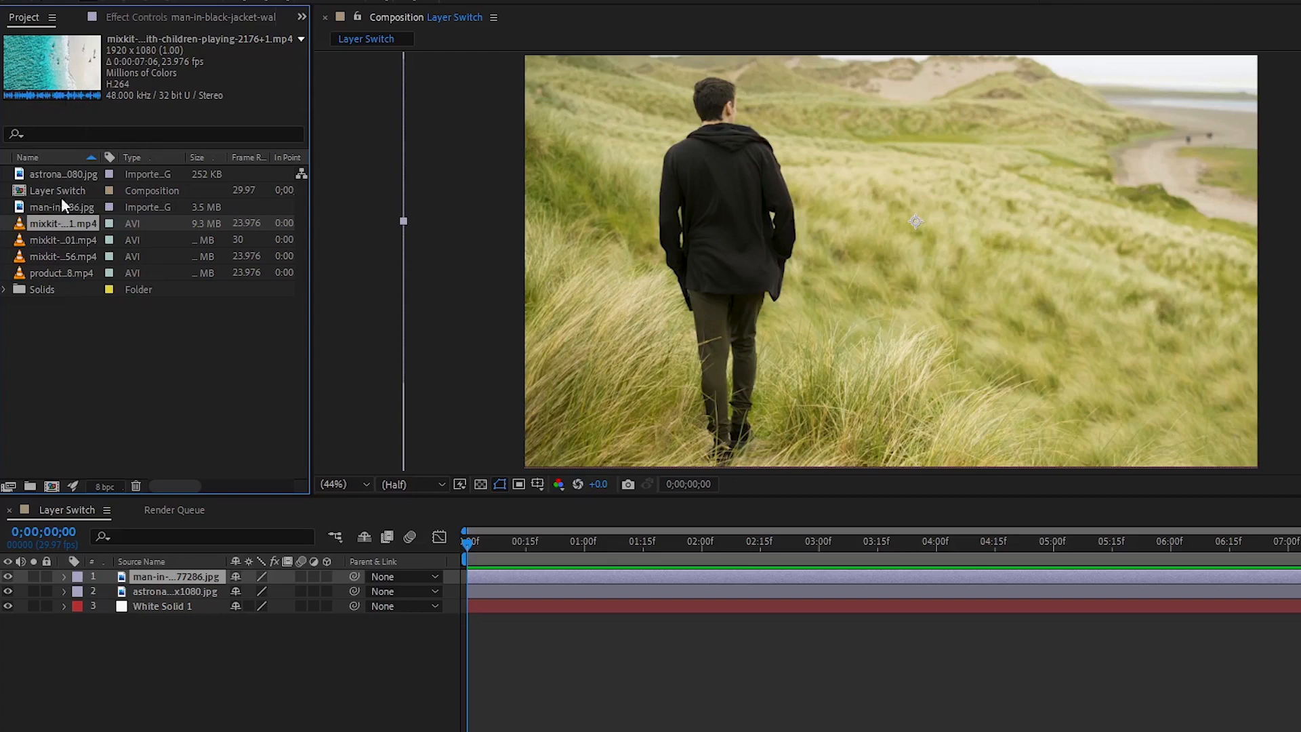
drag(55, 224, 89, 572)
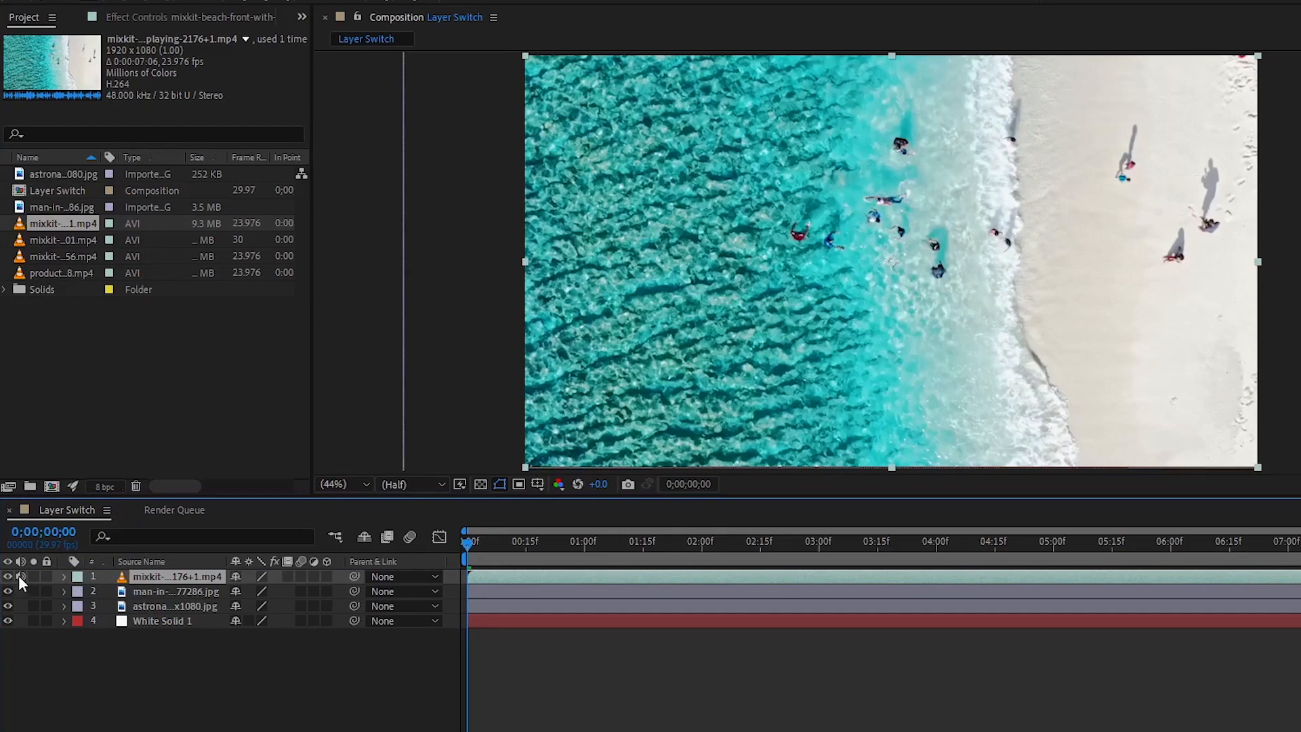
drag(73, 244, 133, 581)
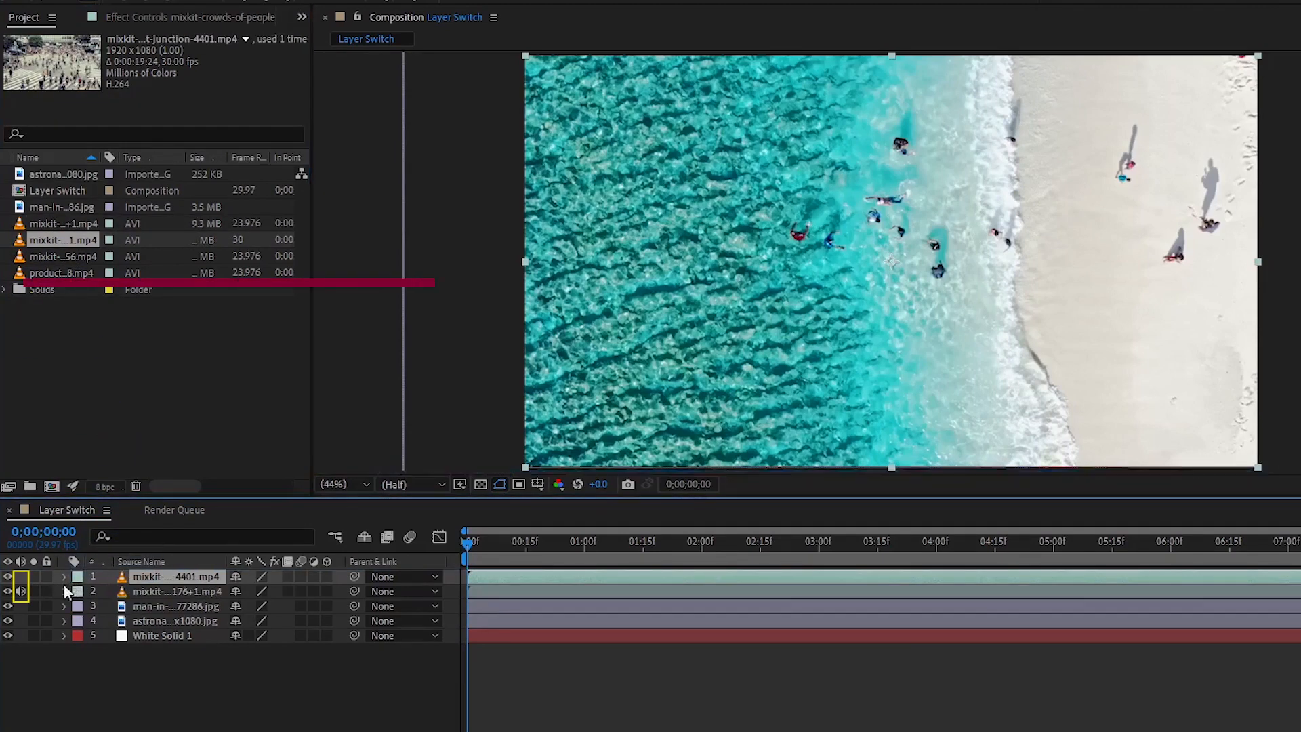
Delete the street-junction crowd and beach video layers, moving the current time to 0;00;00;19 between the two deletions.
click(21, 577)
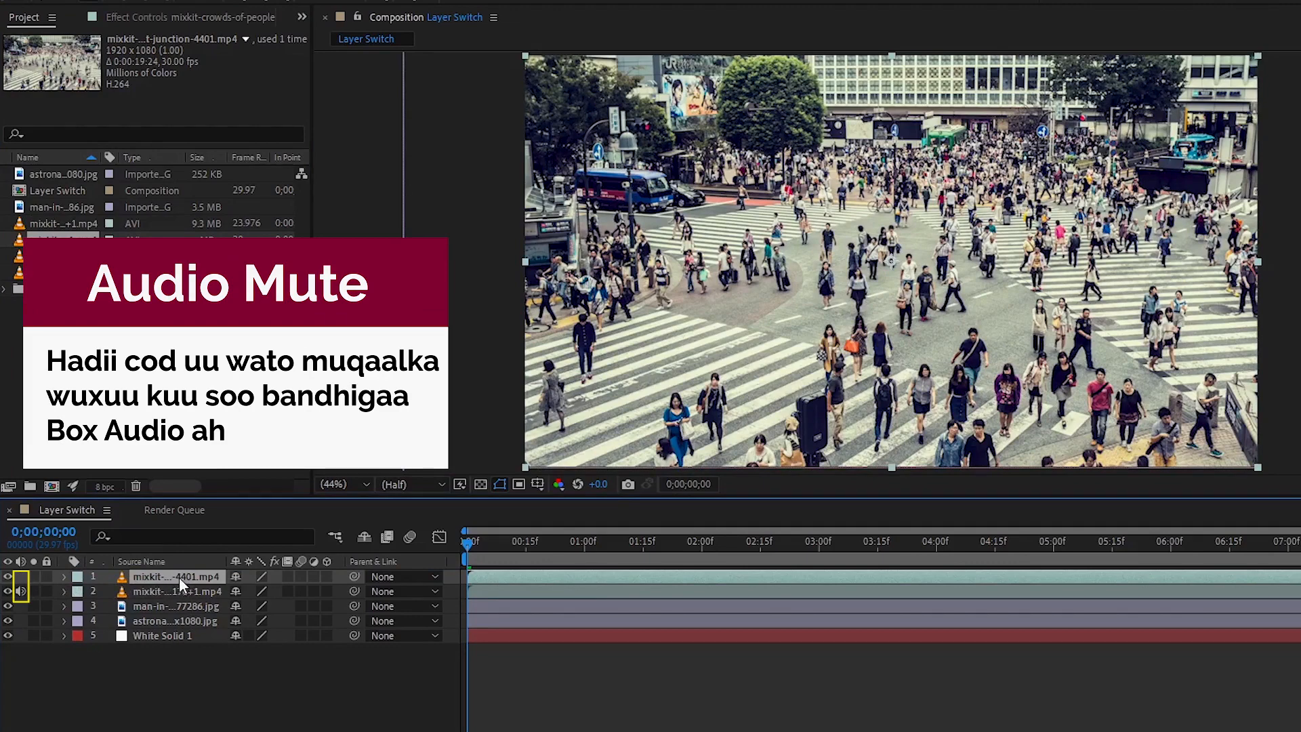
key(Delete)
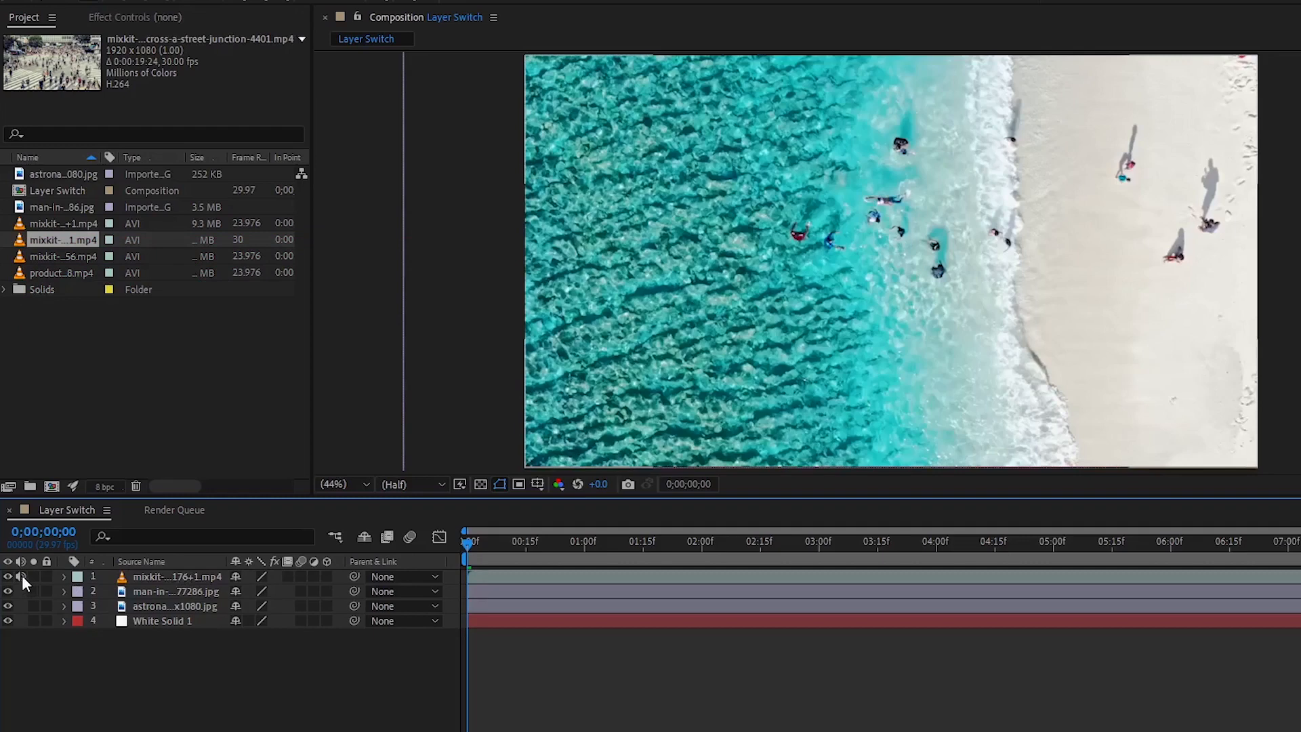
drag(509, 547, 542, 543)
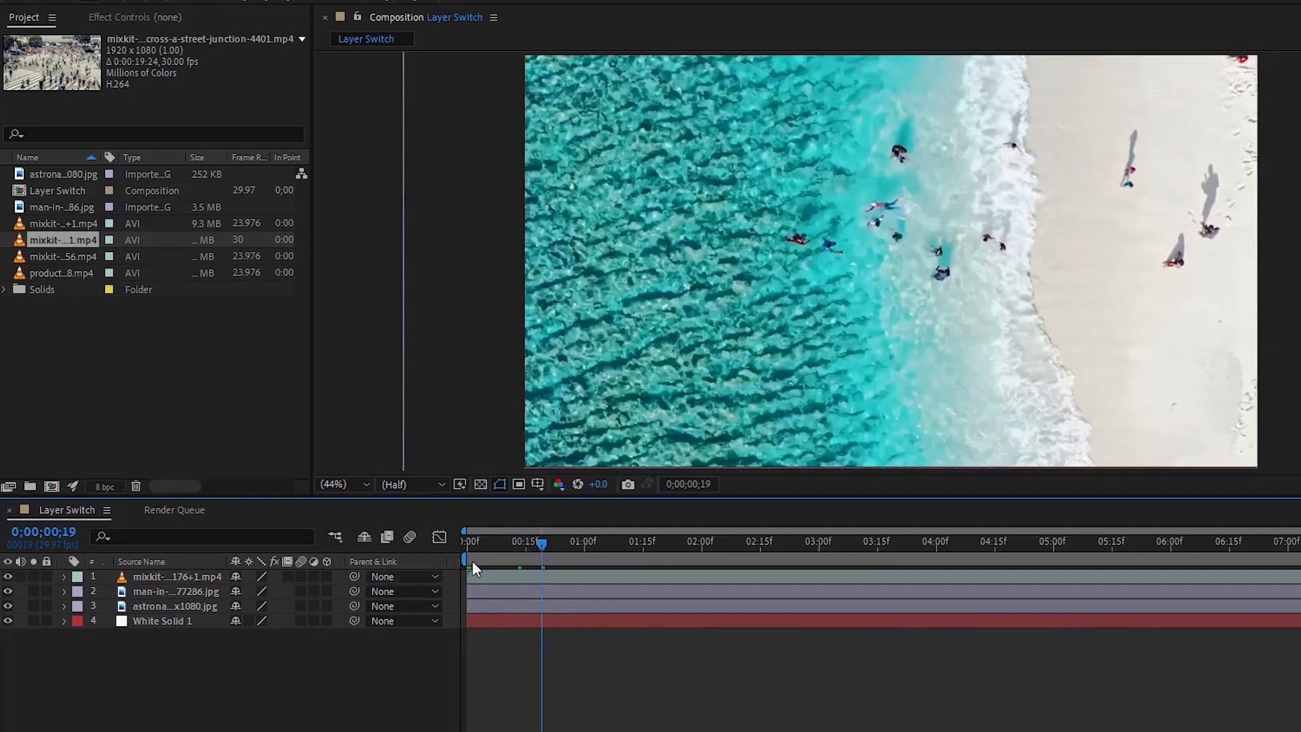
click(216, 576)
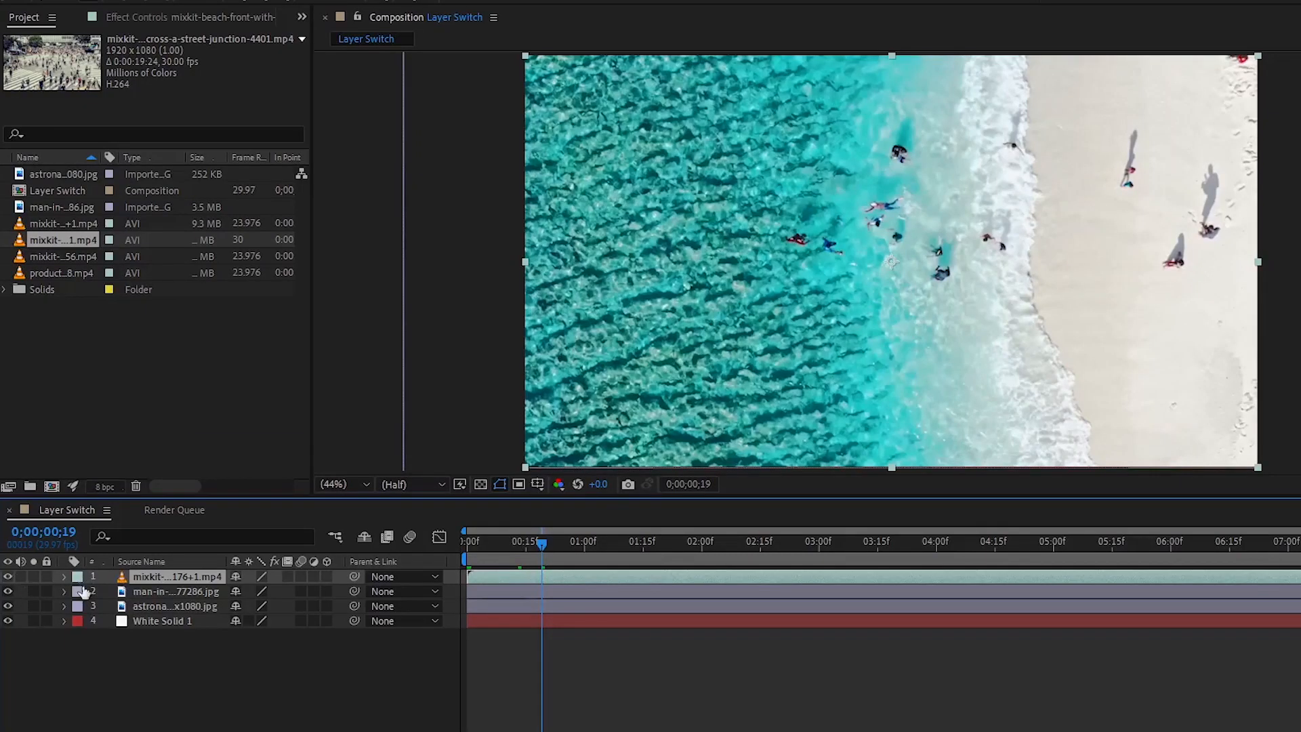
key(Delete)
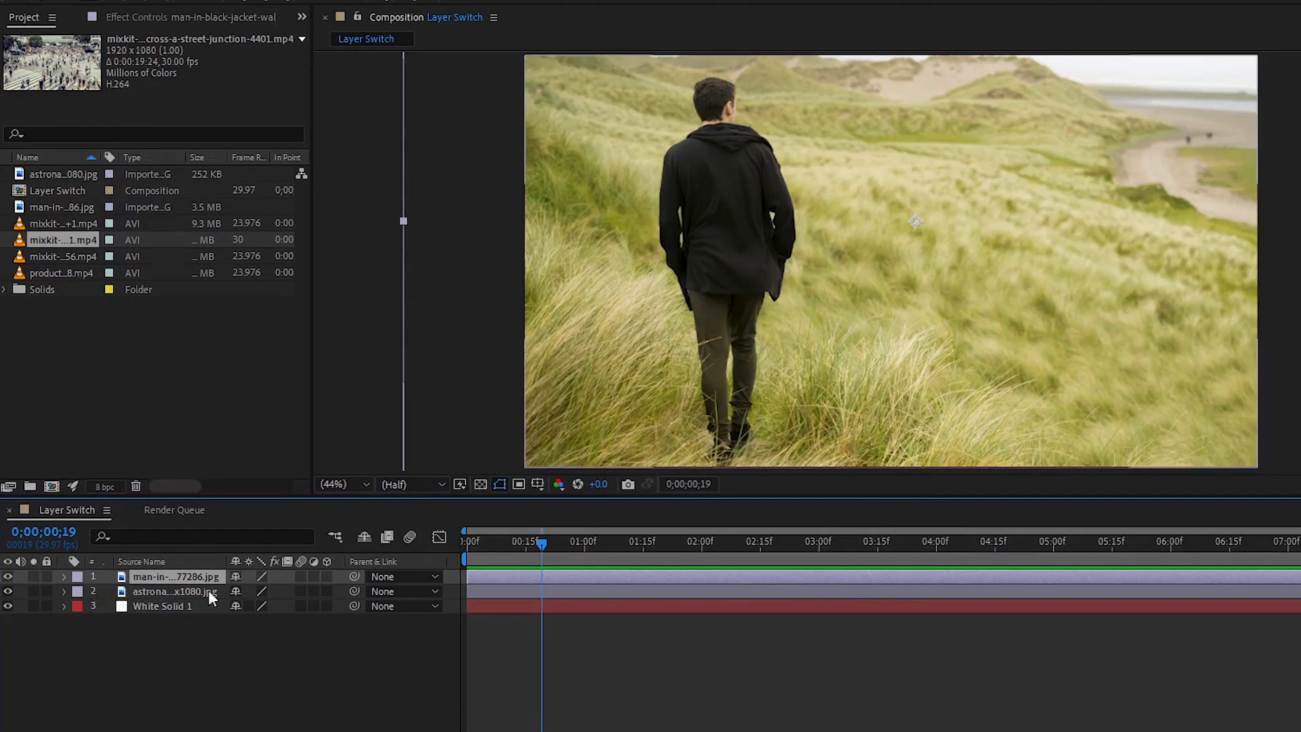
Solo the man image layer, turn its solo off again and deselect it.
click(33, 577)
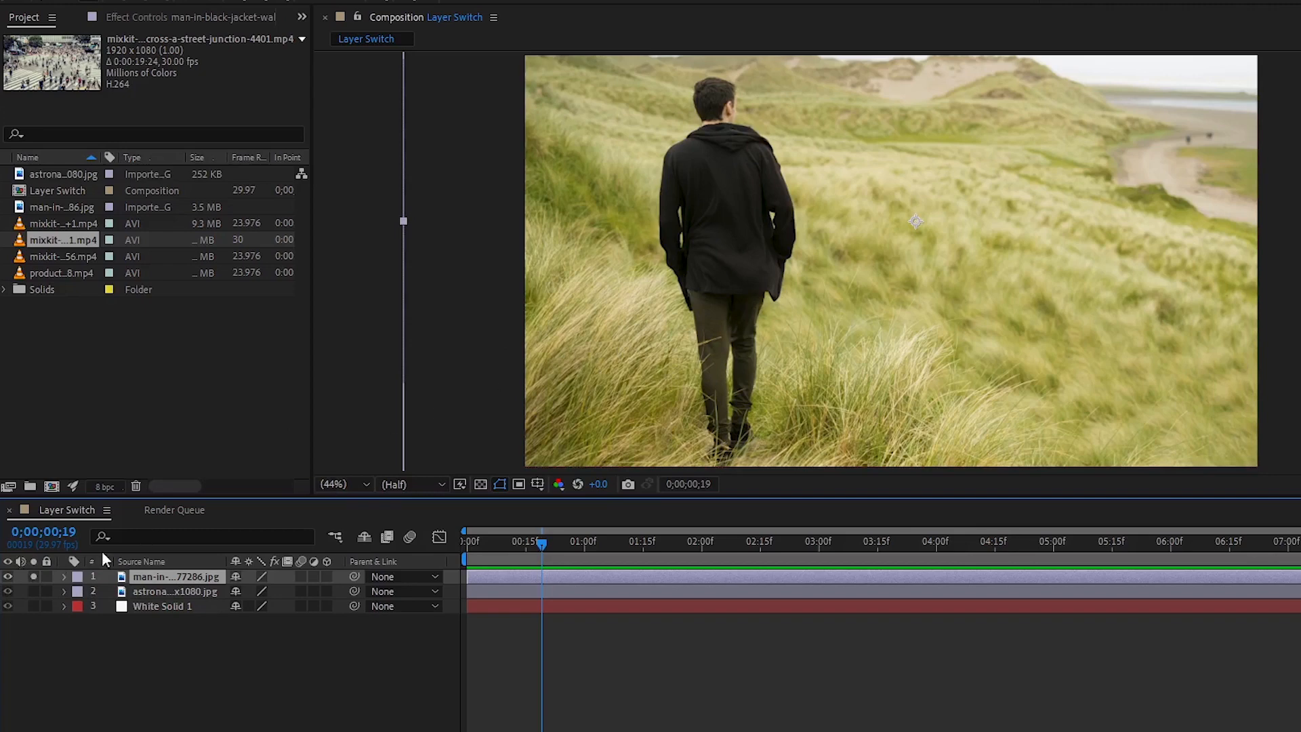
click(144, 648)
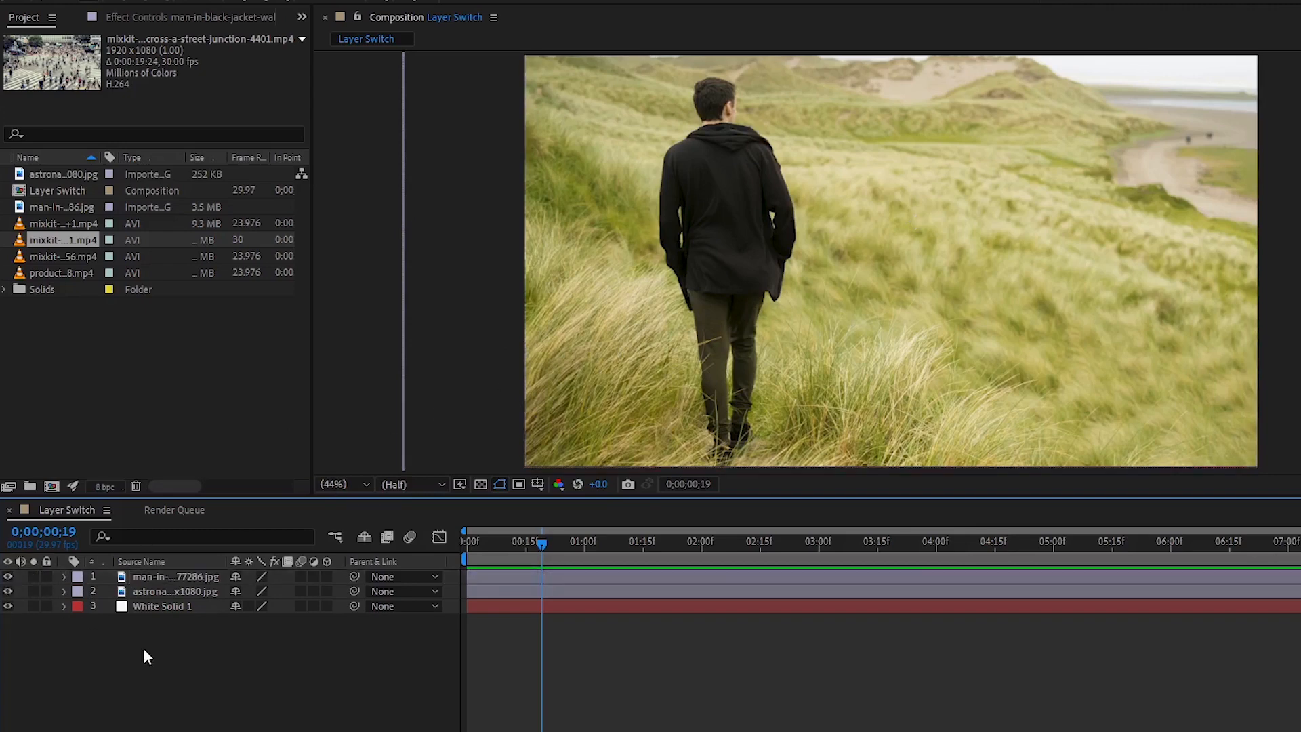
Create a red solid layer of 300 x 300 px in the Layer Switch composition.
right_click(170, 655)
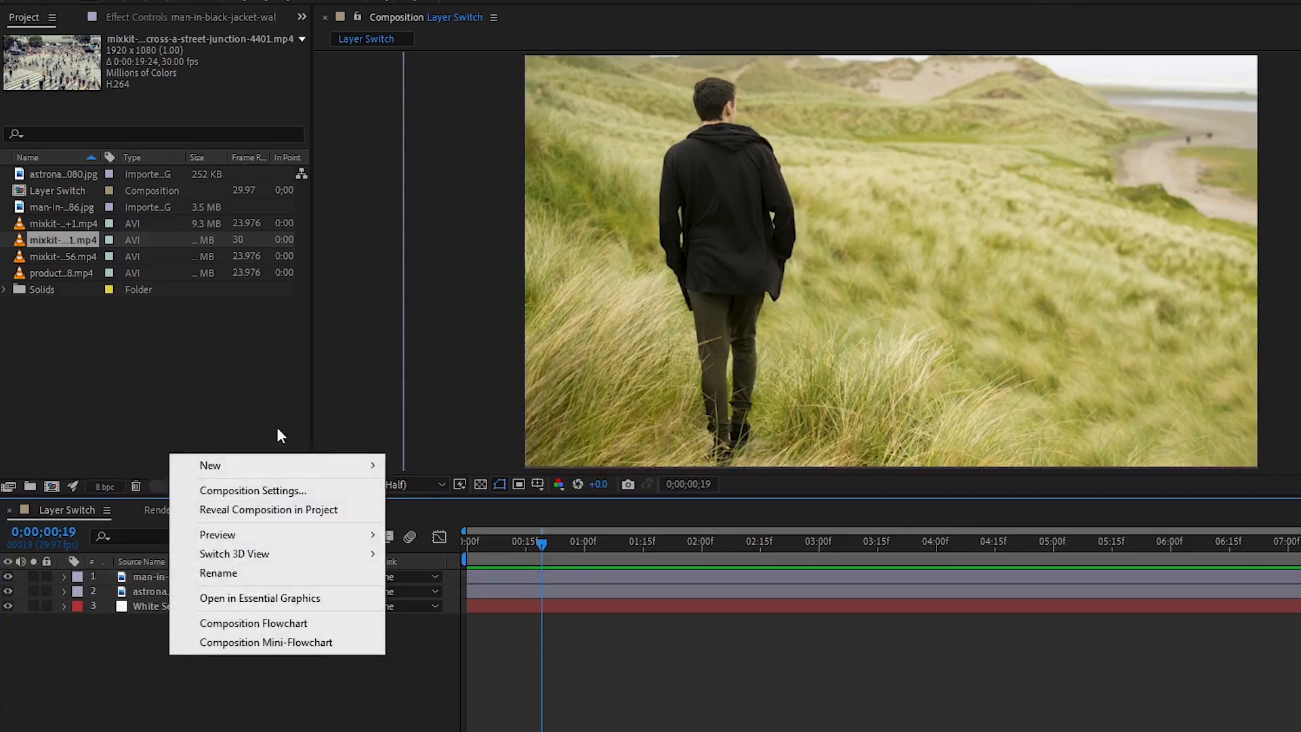
mouse_move(285, 465)
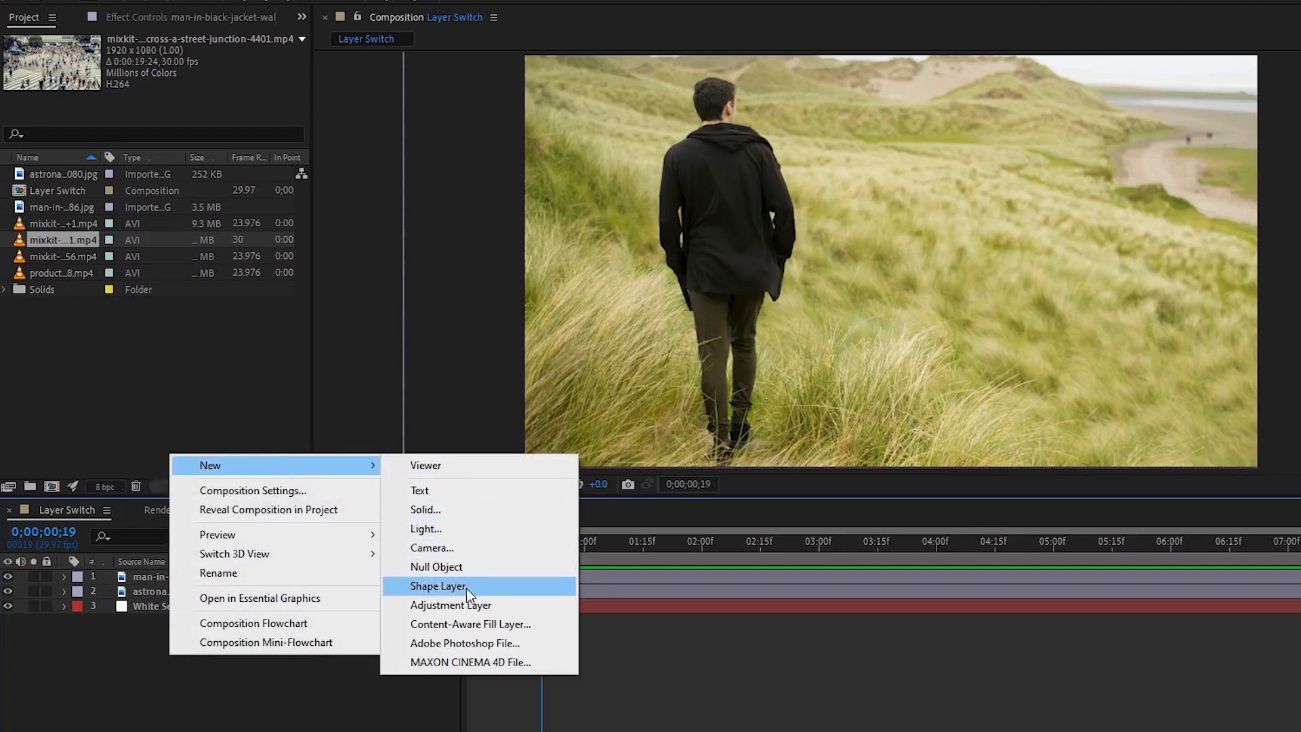
click(437, 510)
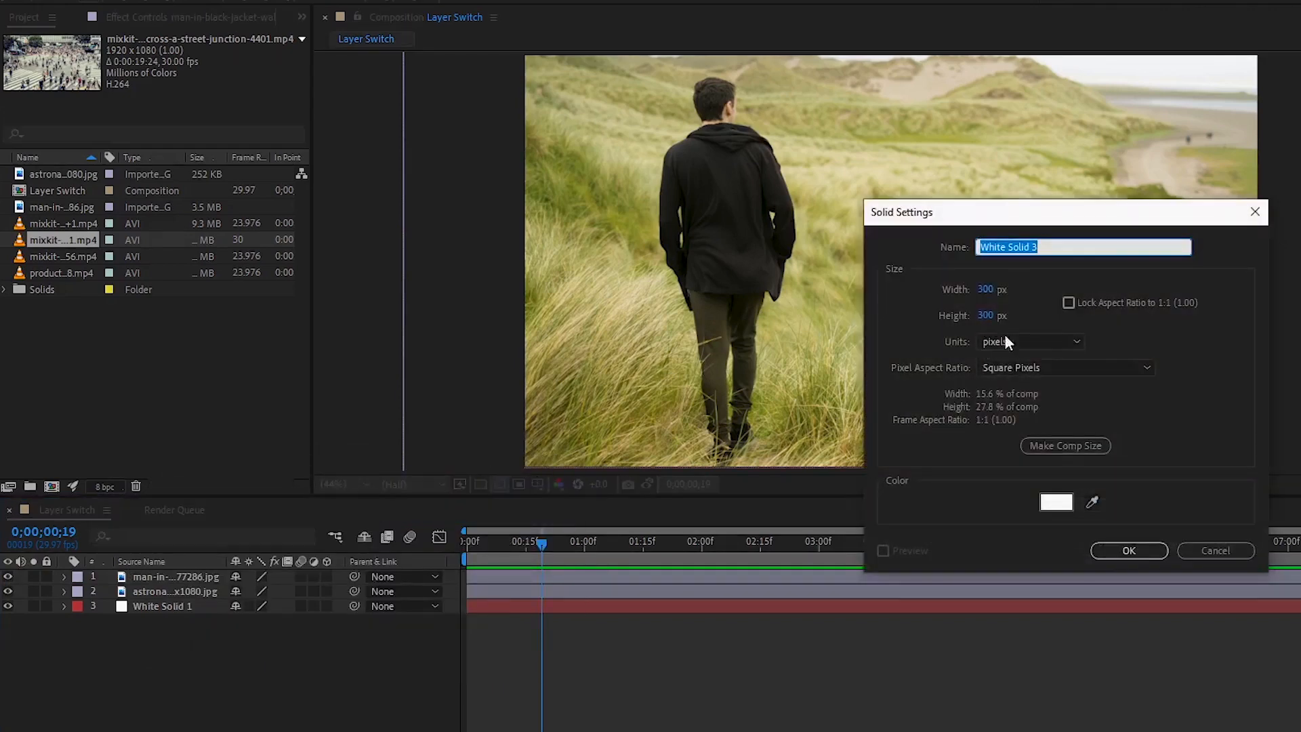
click(1056, 501)
click(787, 264)
click(946, 263)
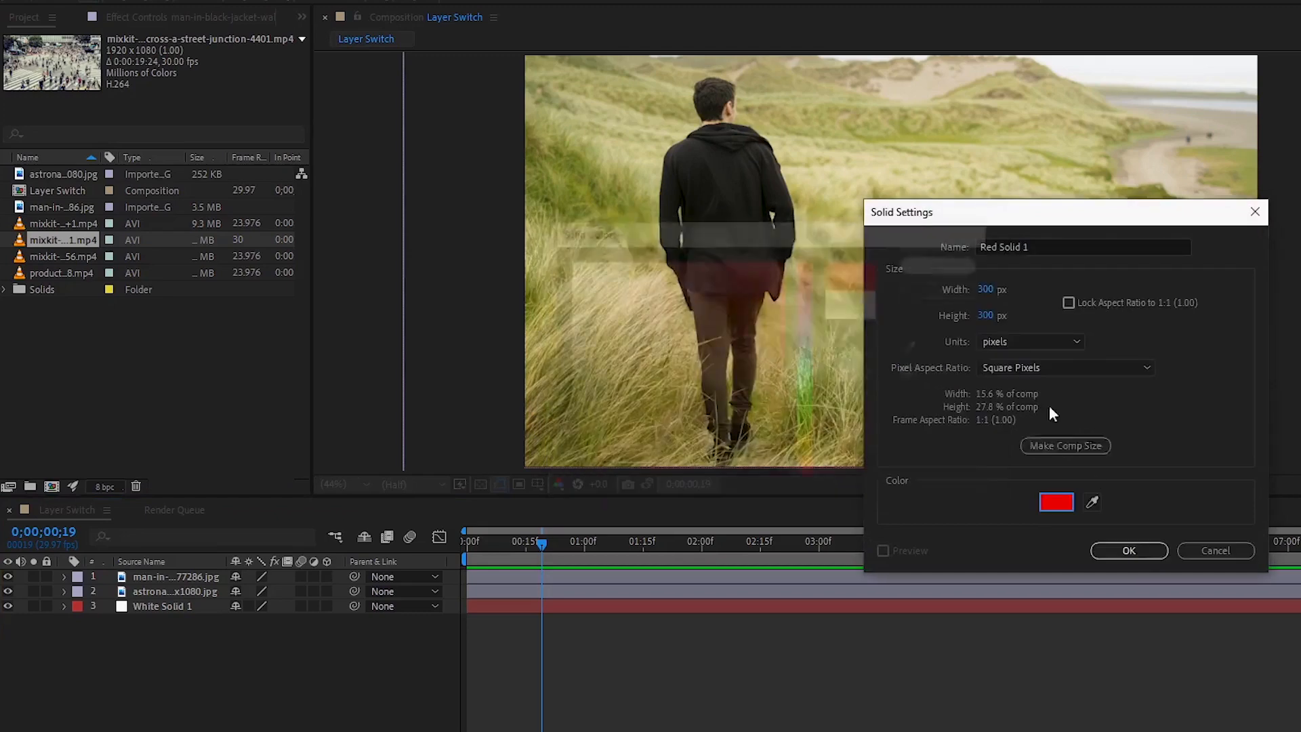
click(1129, 551)
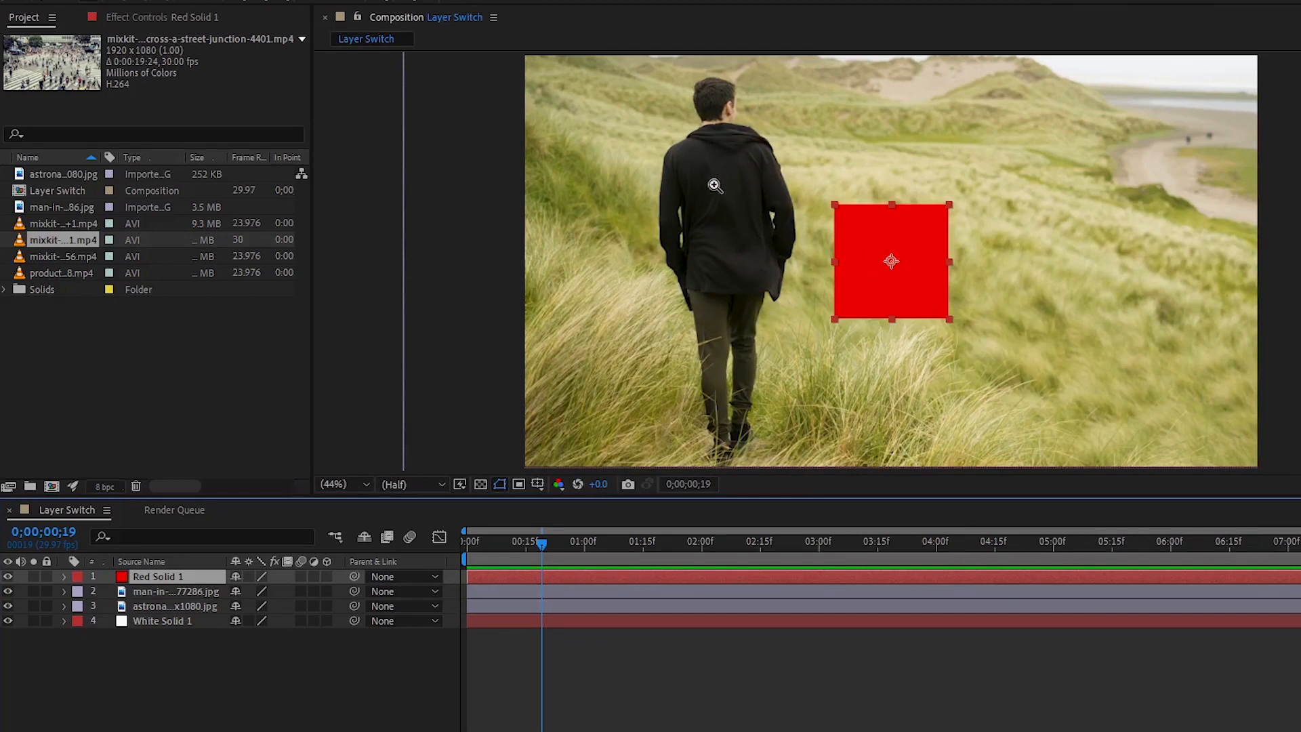
Solo the man image layer, undo a trial deletion, and turn the solo off again.
click(33, 591)
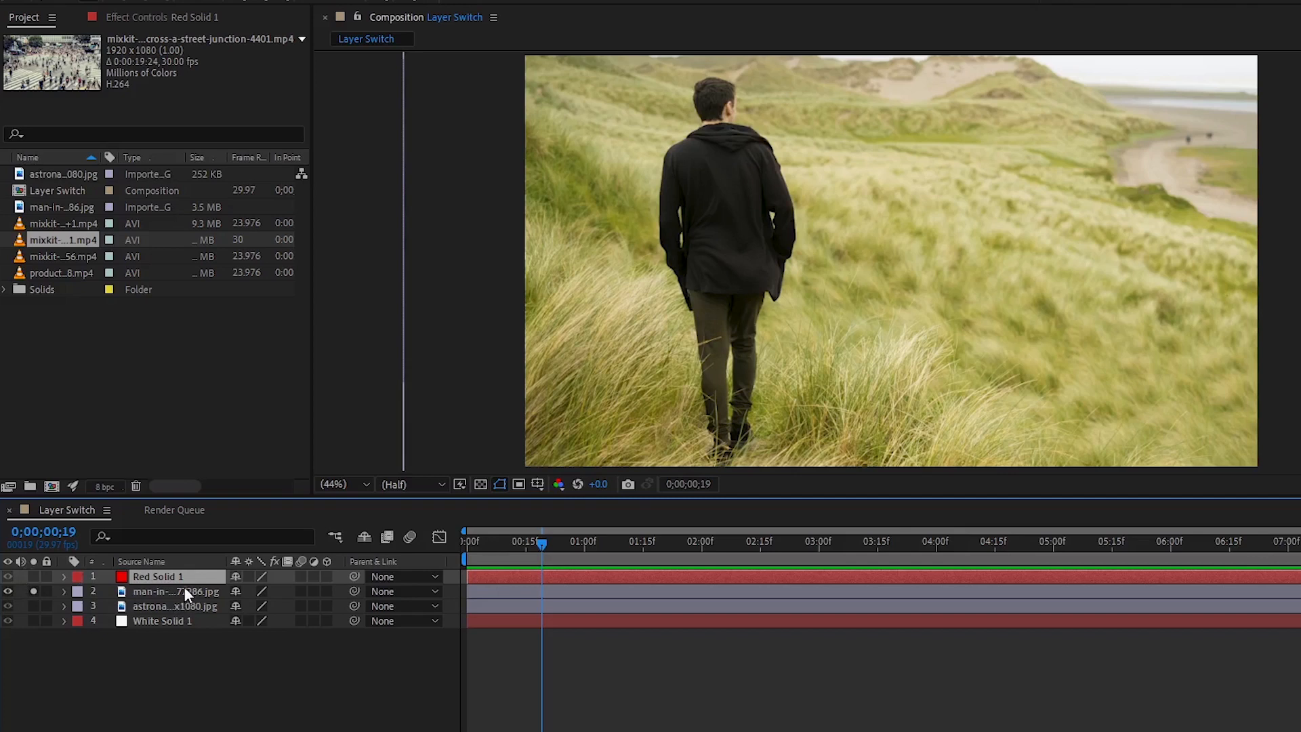
key(Delete)
key(ctrl+z)
click(34, 591)
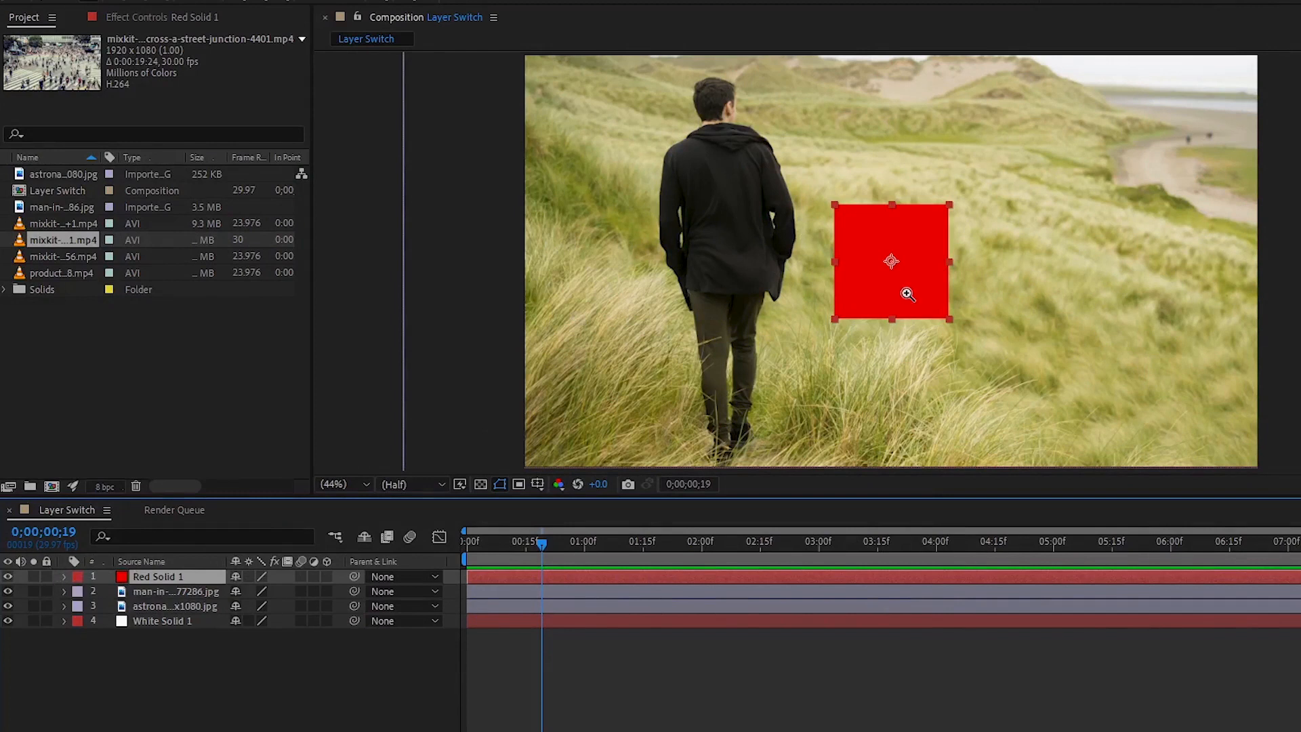
Move the red solid slightly right and down in the composition using the Selection tool.
key(v)
drag(921, 264, 964, 276)
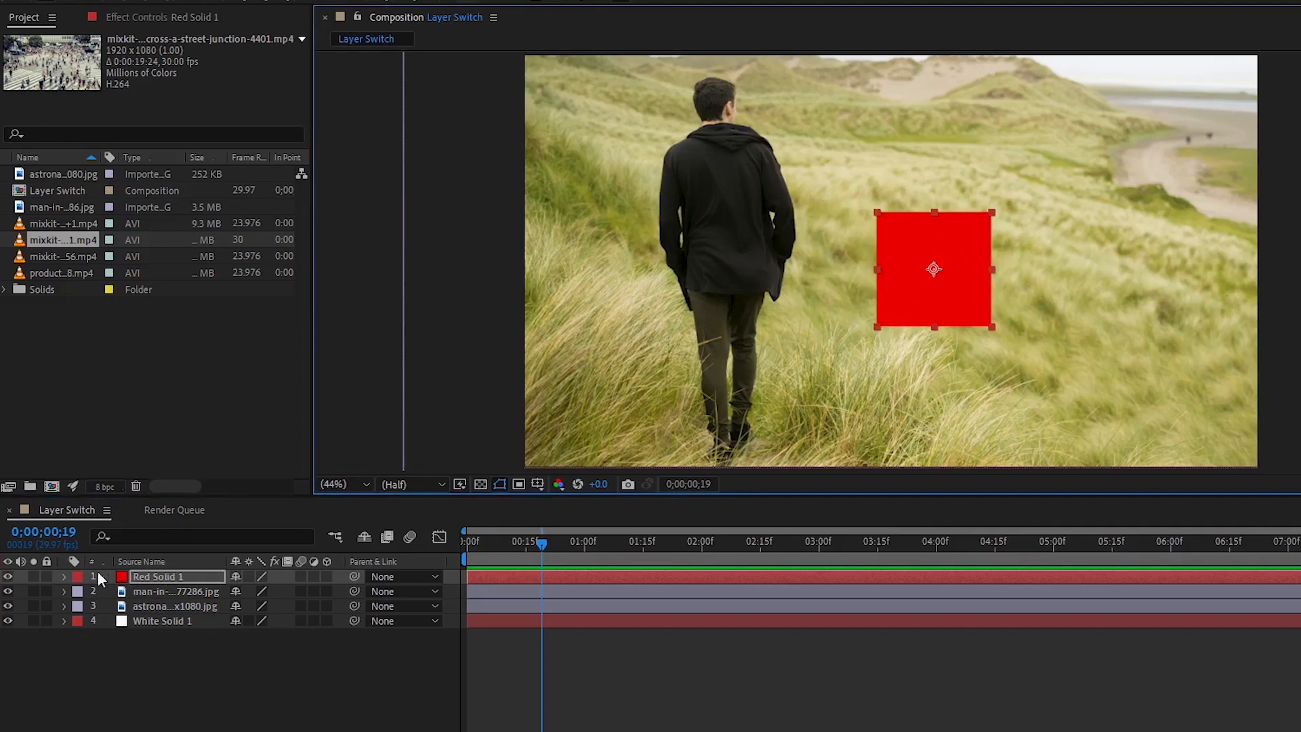
Lock the red solid's layer, test moving content in the composition, undo the move and unlock the layer.
click(44, 576)
mouse_move(941, 289)
mouse_down()
mouse_move(938, 302)
mouse_move(941, 284)
mouse_up()
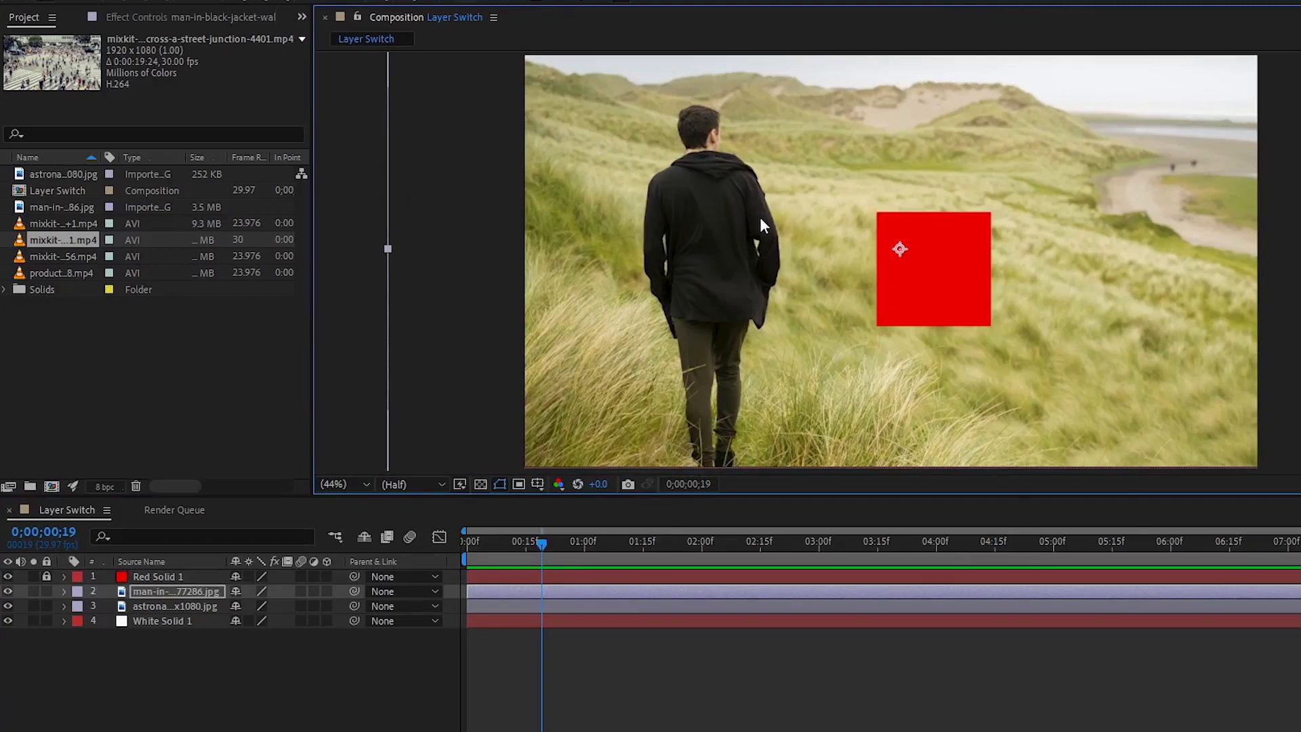
key(ctrl+z)
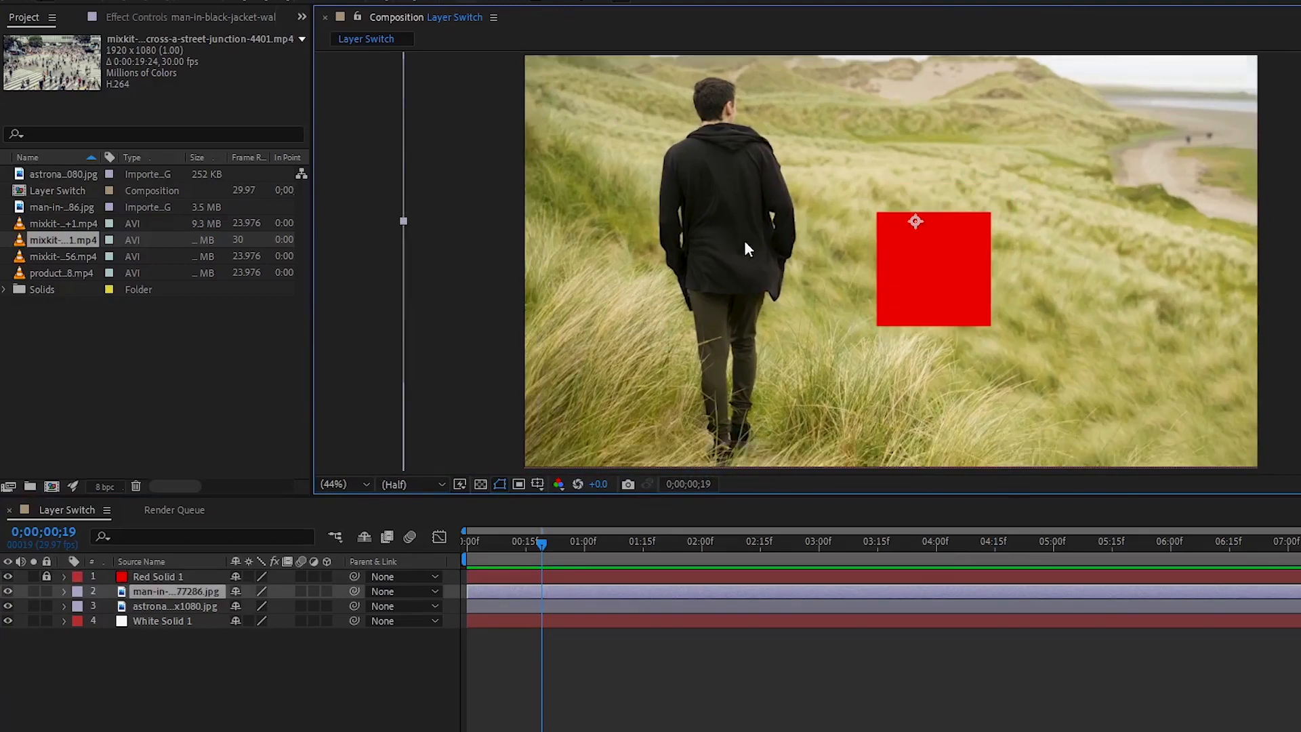
click(46, 576)
Delete the red solid layer from the timeline.
click(141, 576)
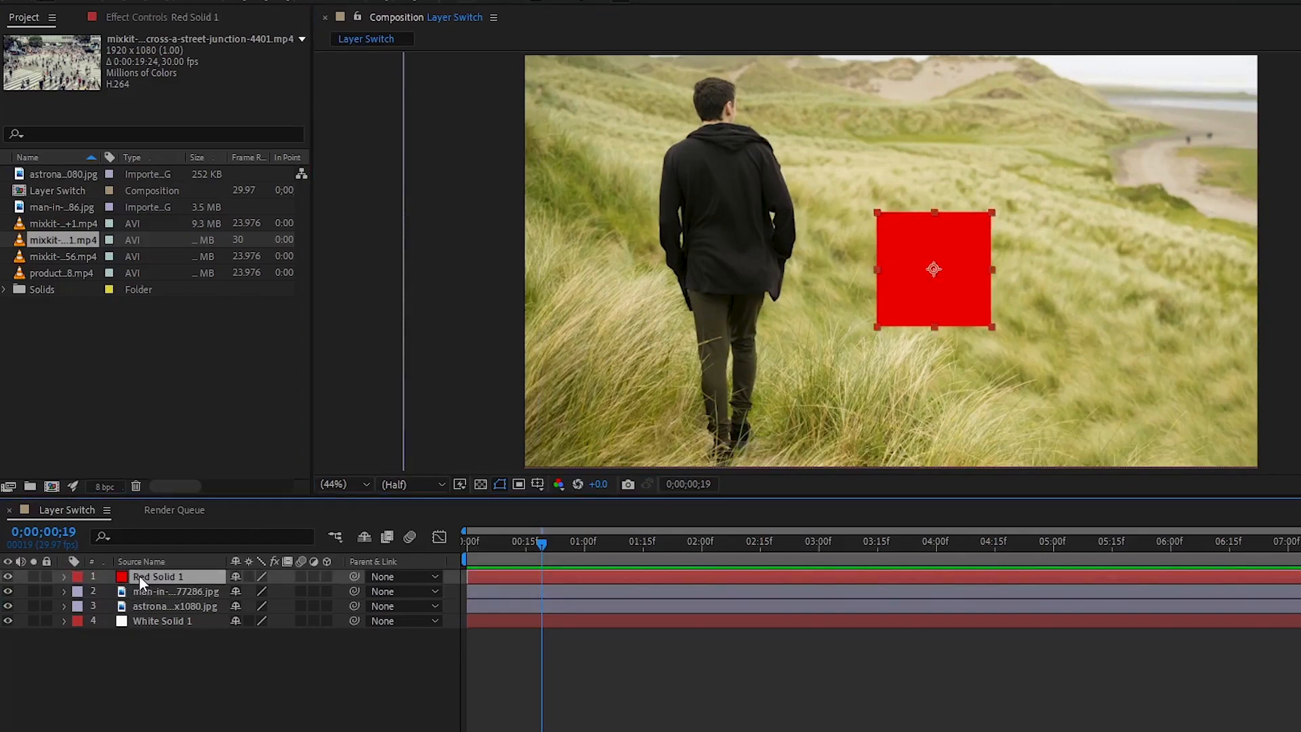
key(Delete)
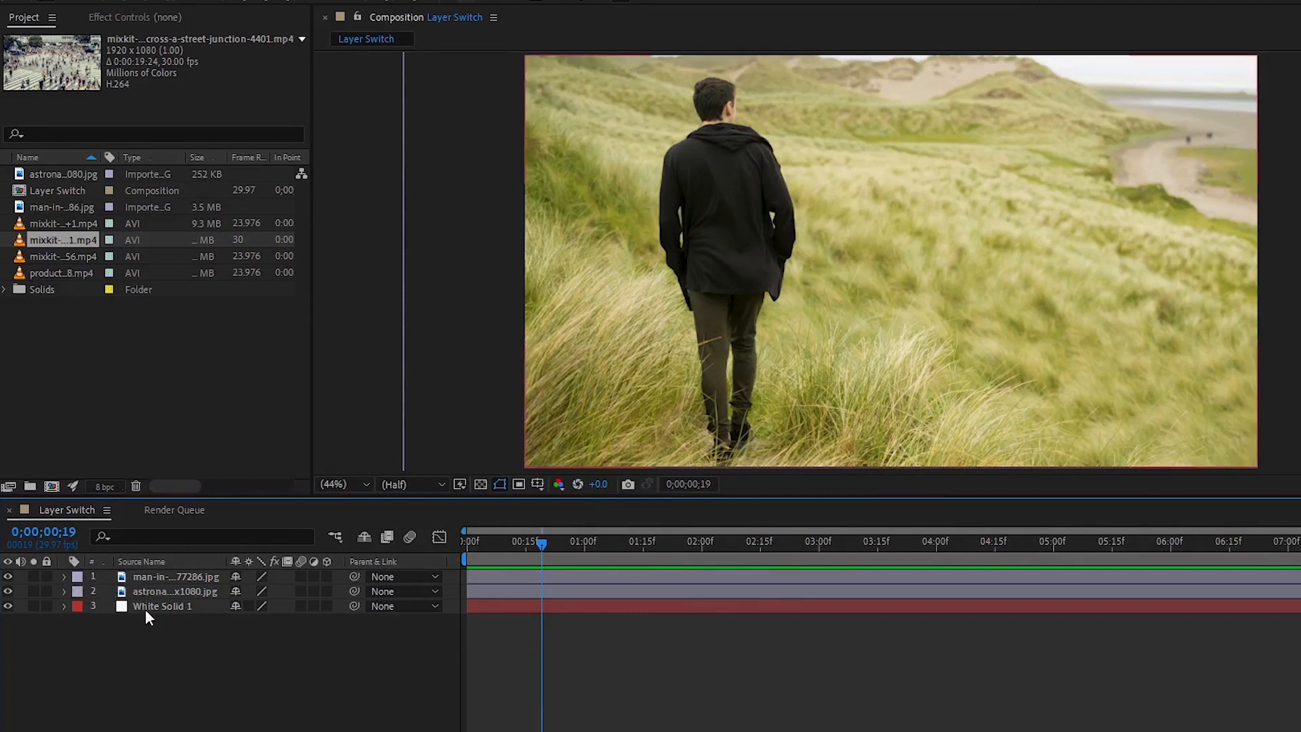
Set the label color of the man image layer to Blue.
click(77, 577)
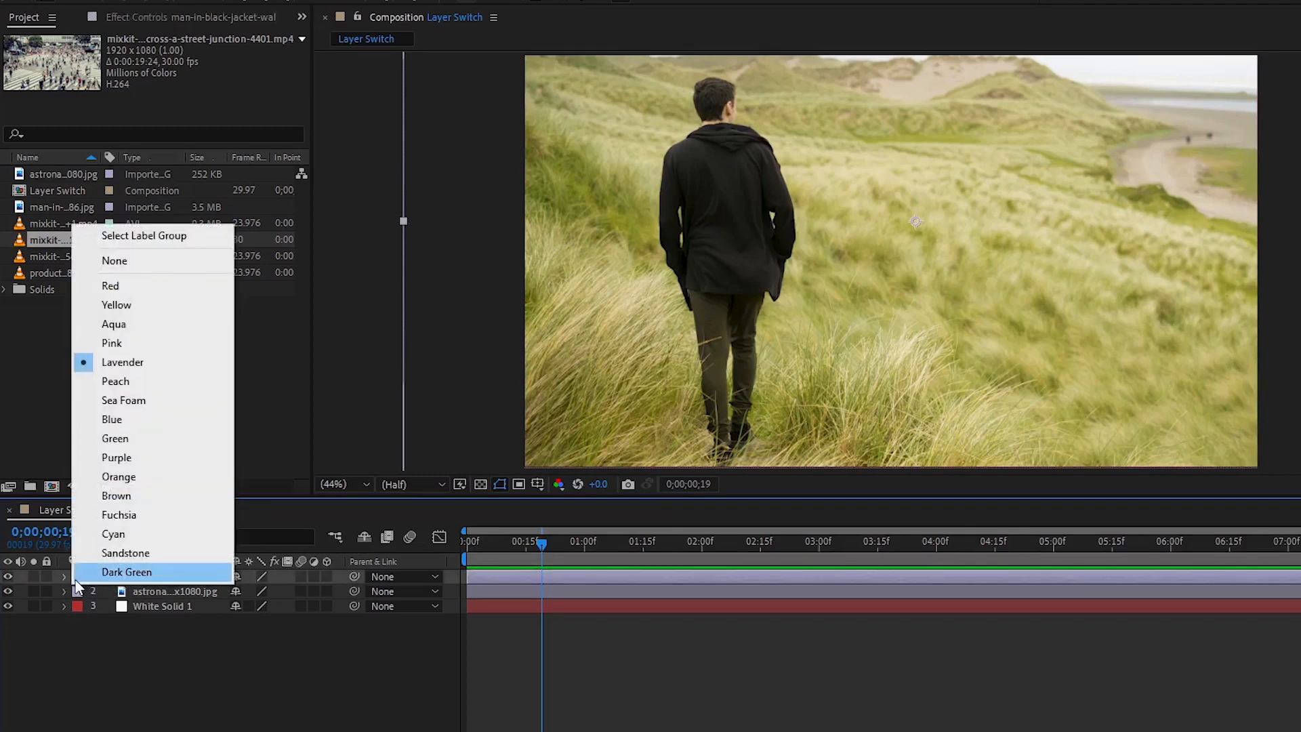
click(144, 422)
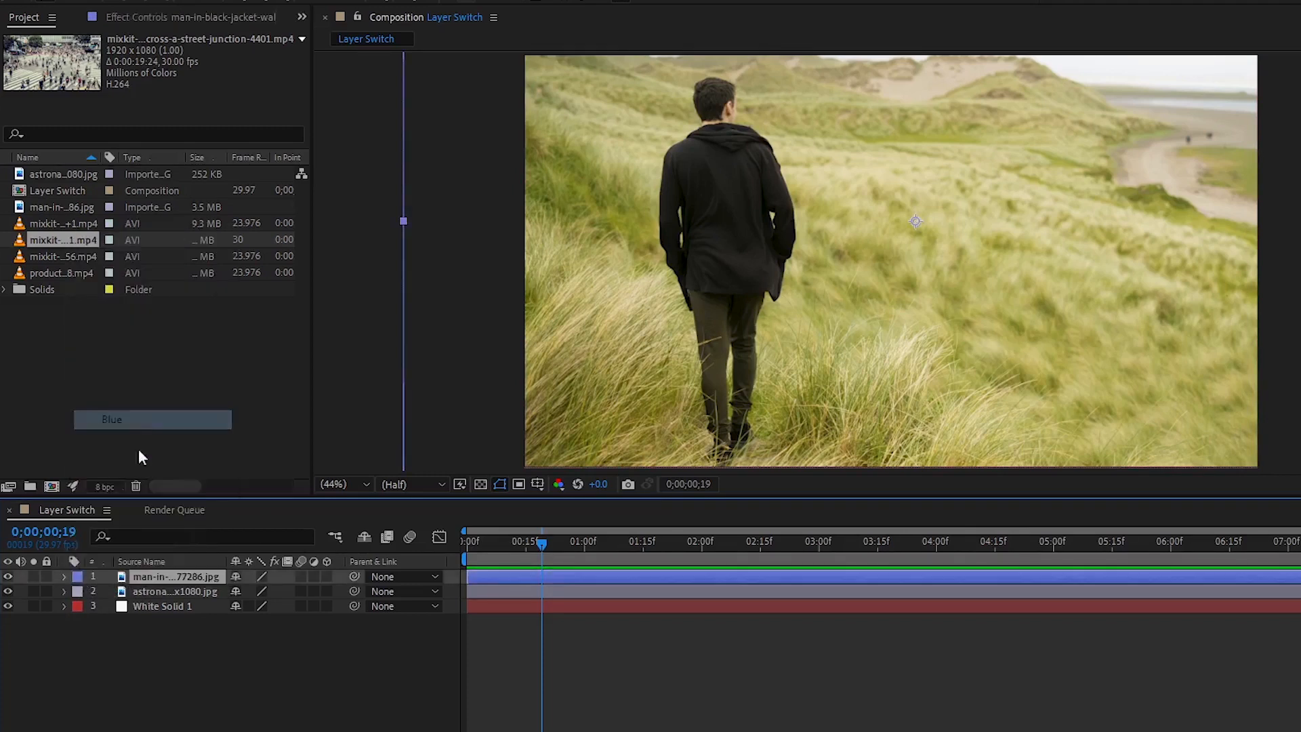
Set the label color of the man image layer to Pink.
click(76, 578)
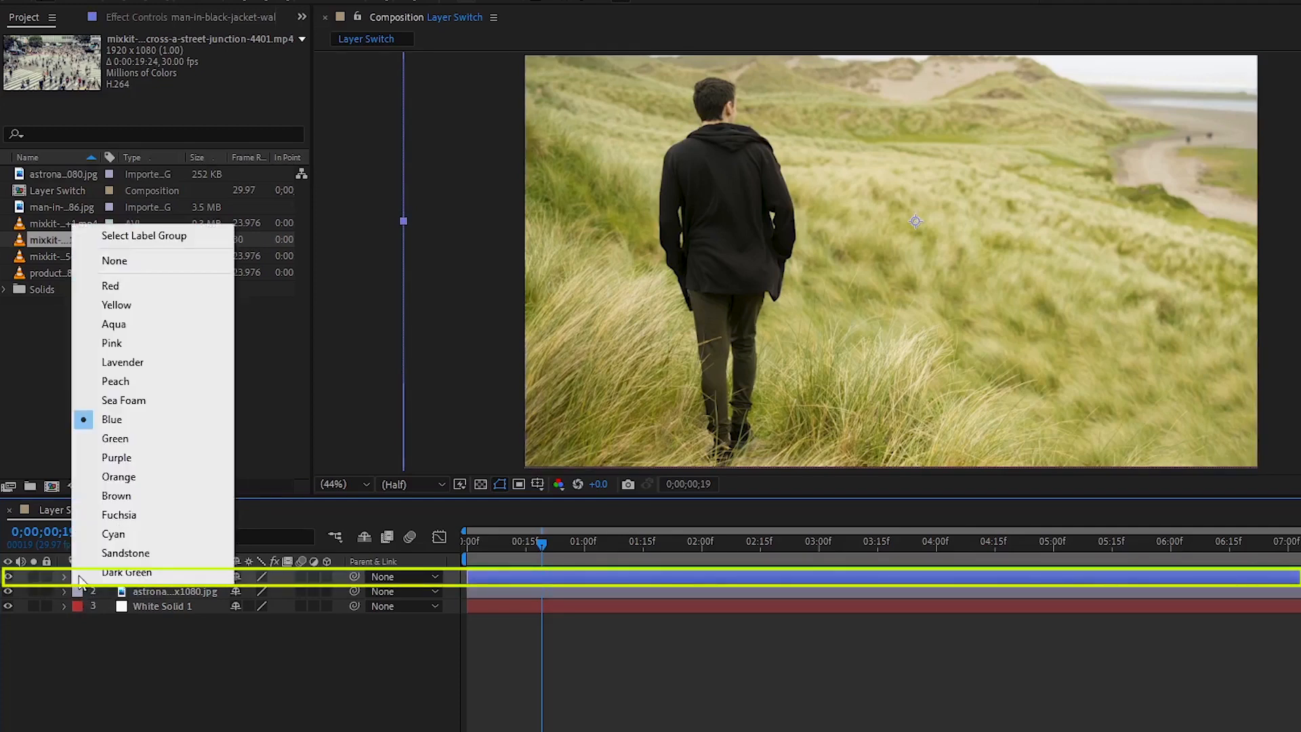
click(125, 343)
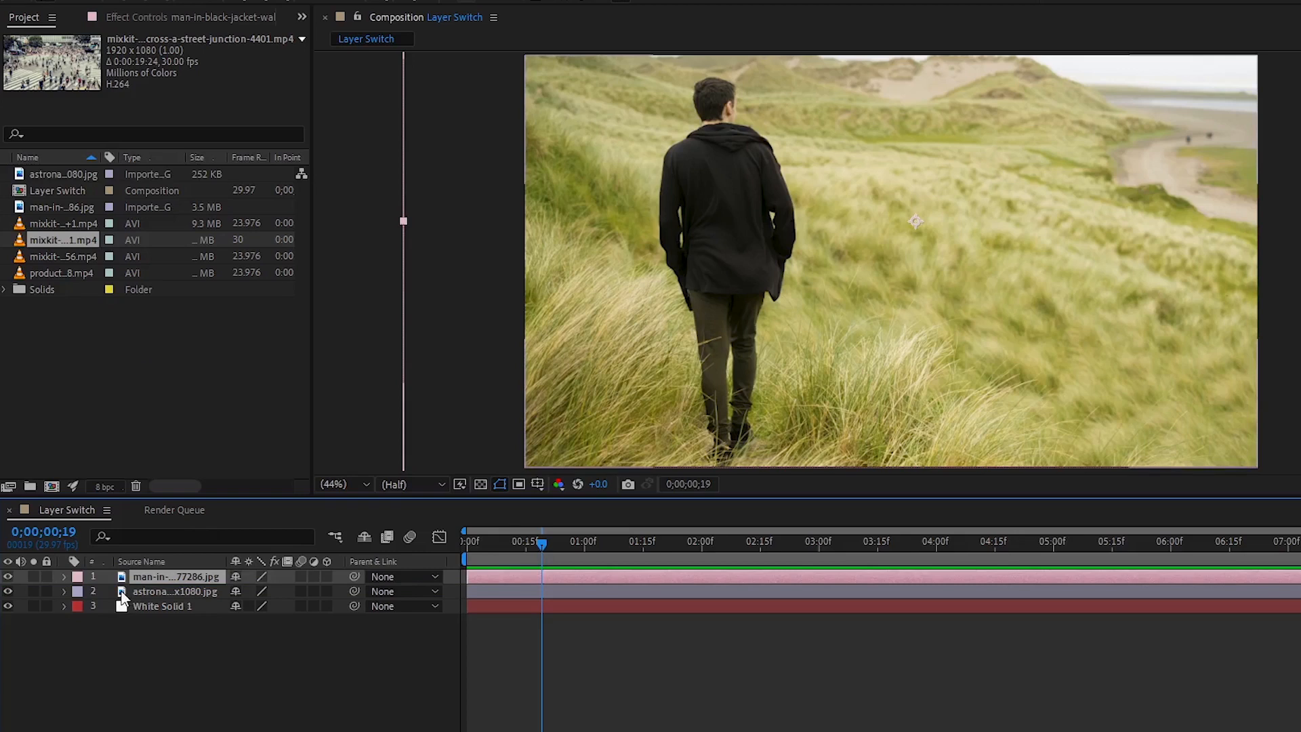
Switch the timeline's name column from Source Name to Layer Name.
click(146, 563)
click(148, 564)
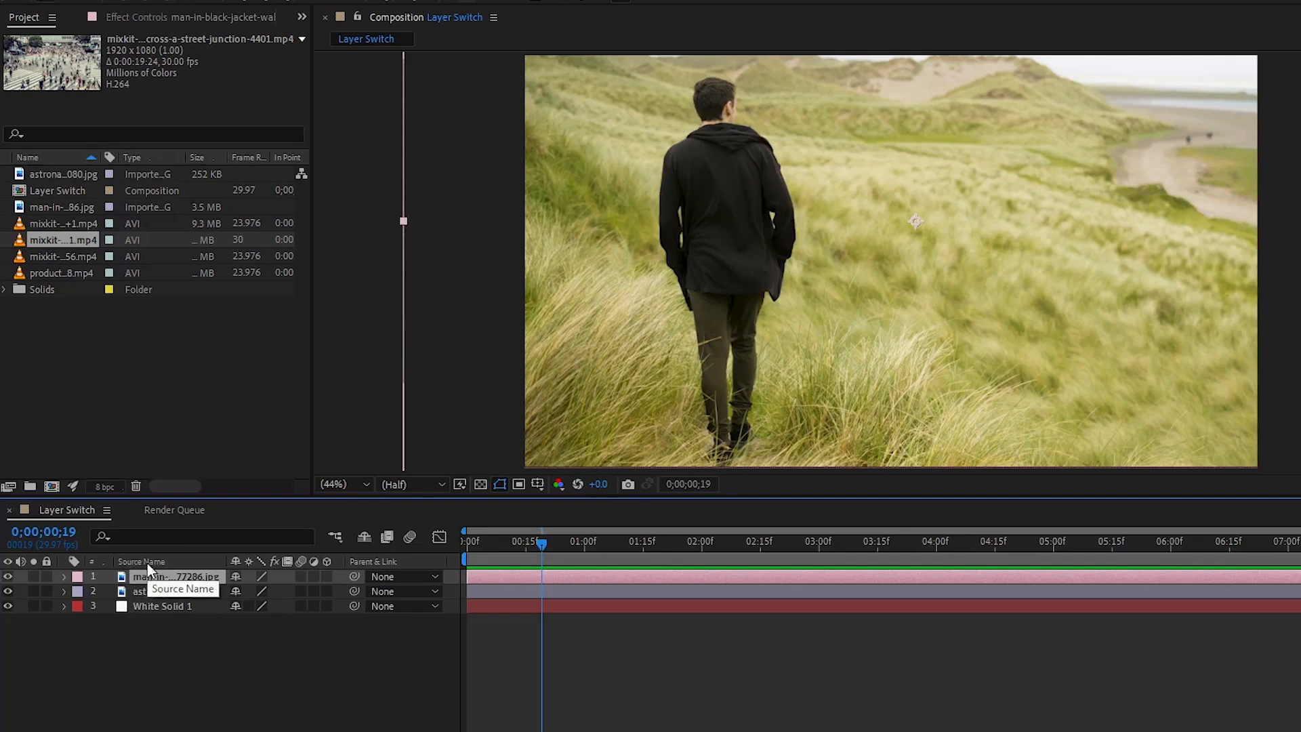
click(147, 564)
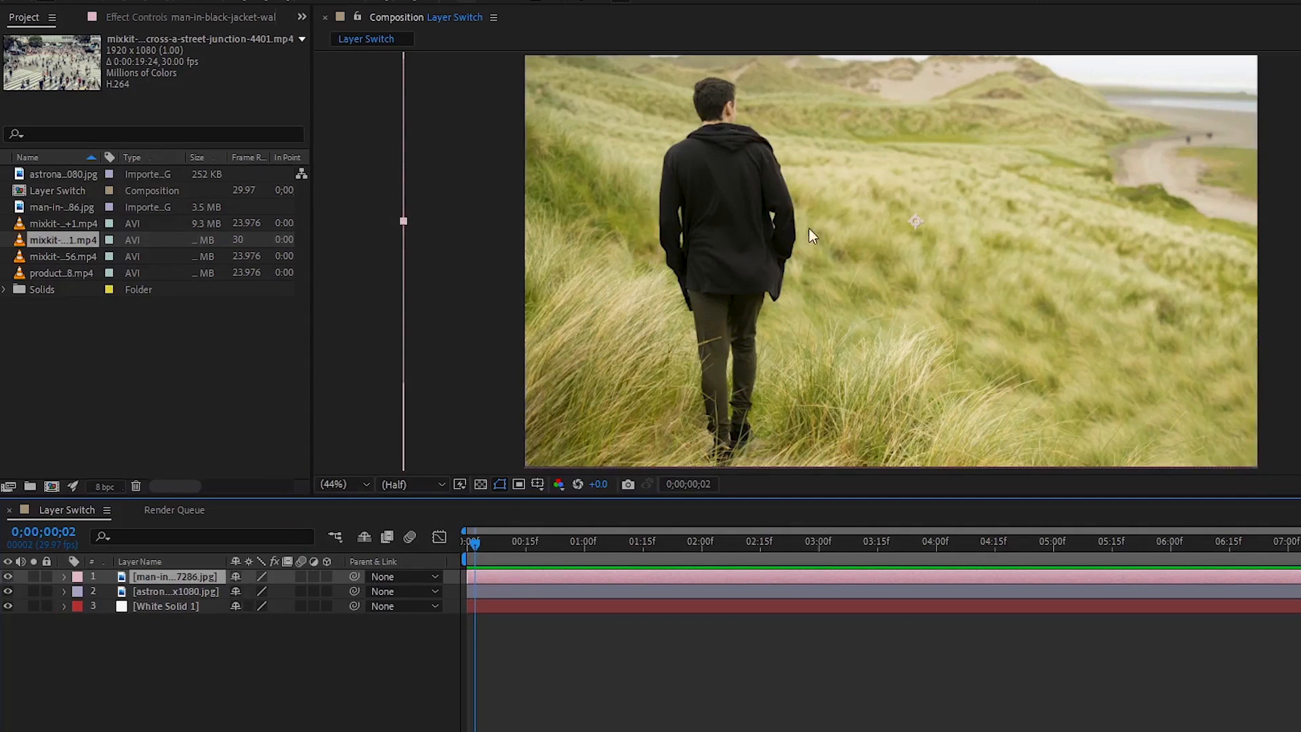
Hide the man image layer in the composition and show it again.
click(7, 577)
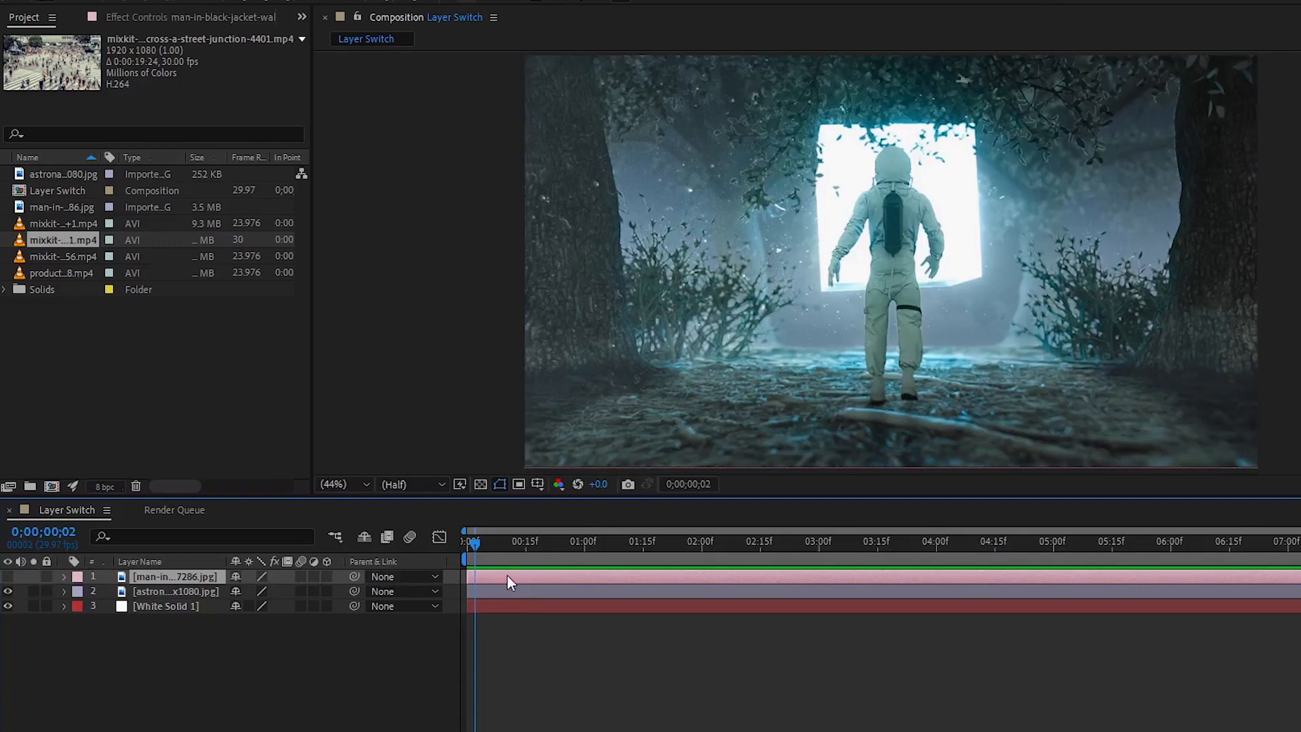
click(8, 576)
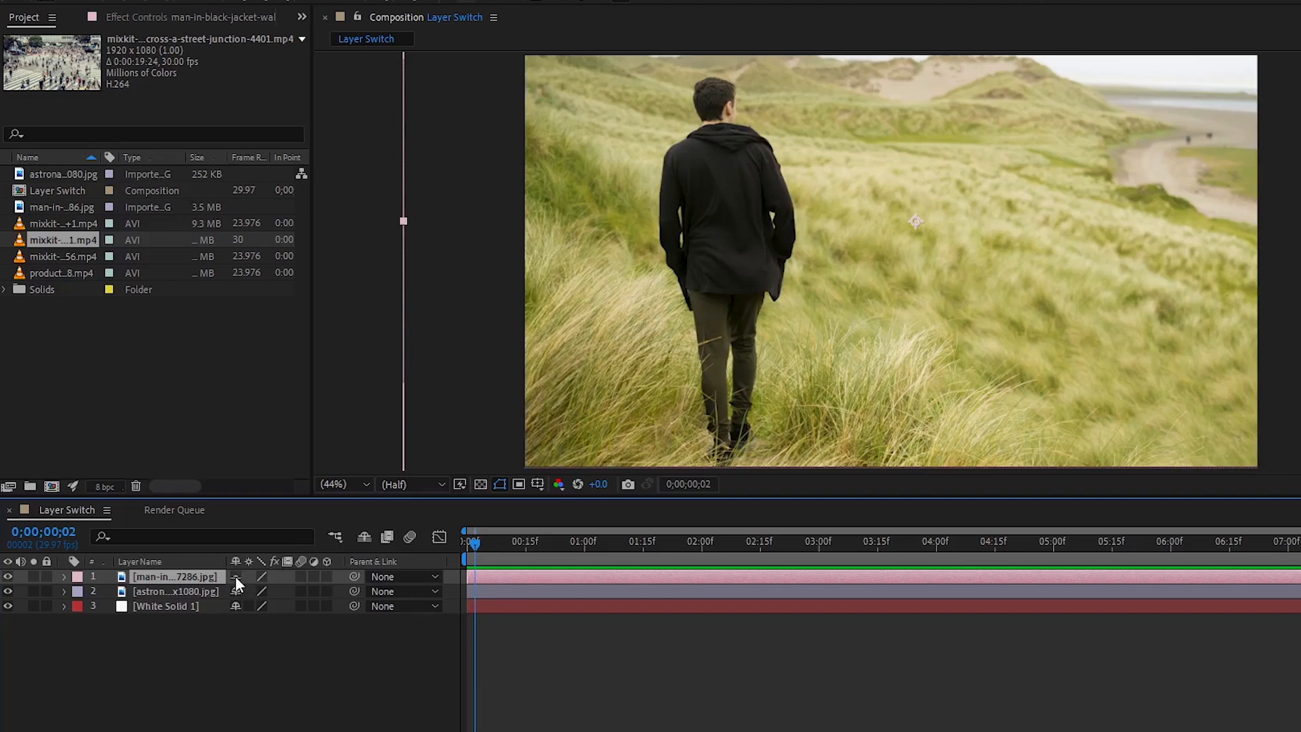
Hide the shy man image layer from the timeline, bring it back and turn off its shy switch.
click(368, 537)
click(518, 579)
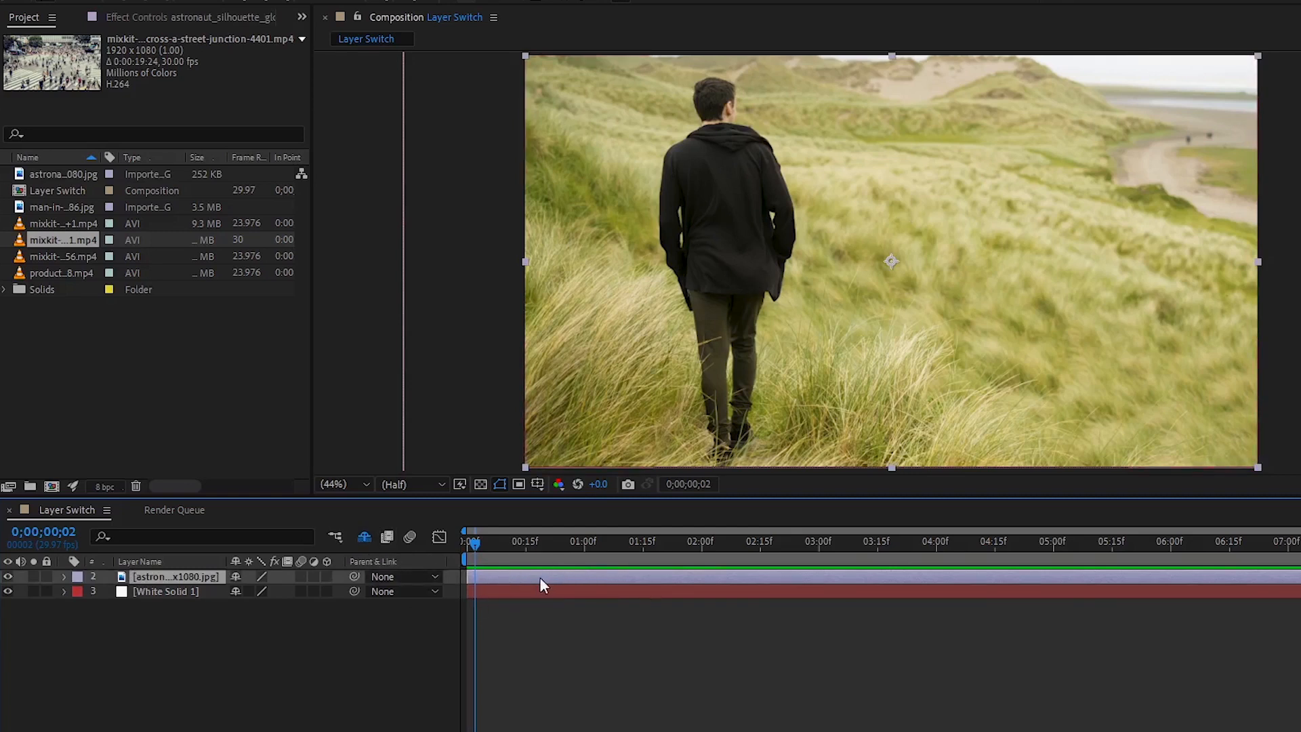
click(362, 538)
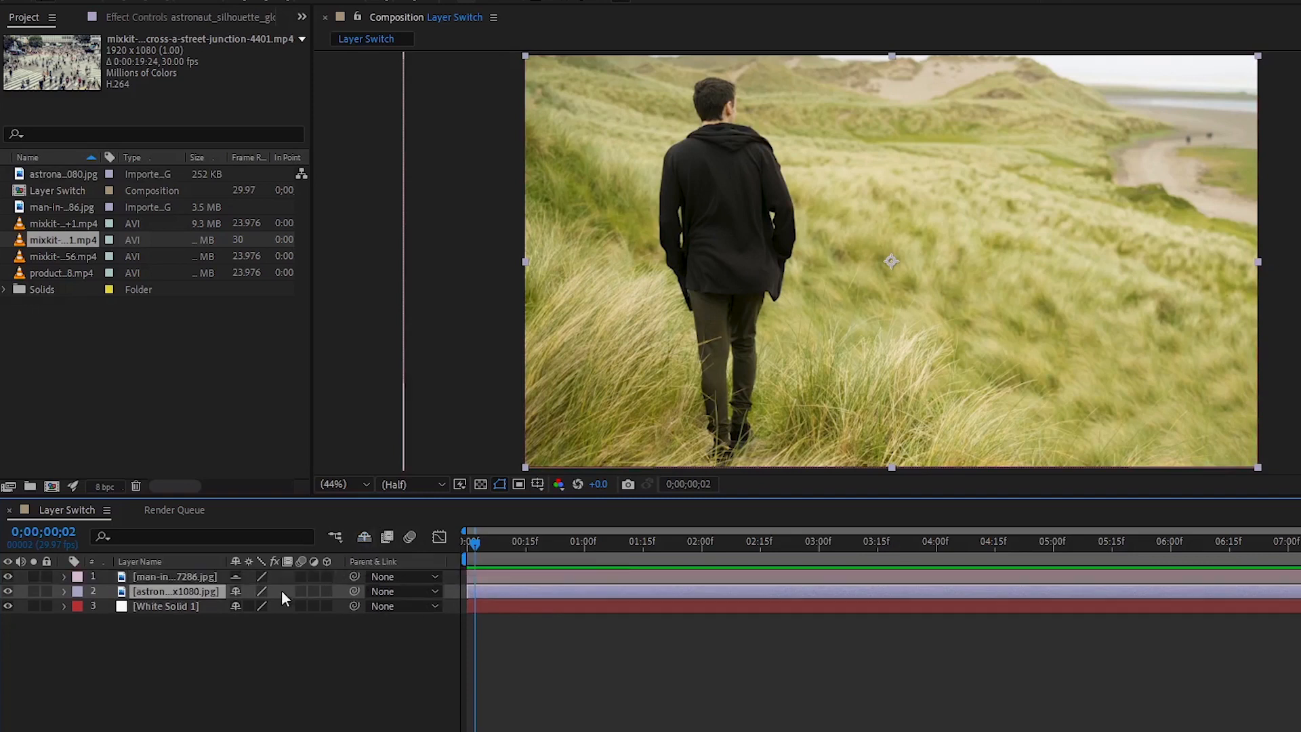
click(237, 577)
click(250, 573)
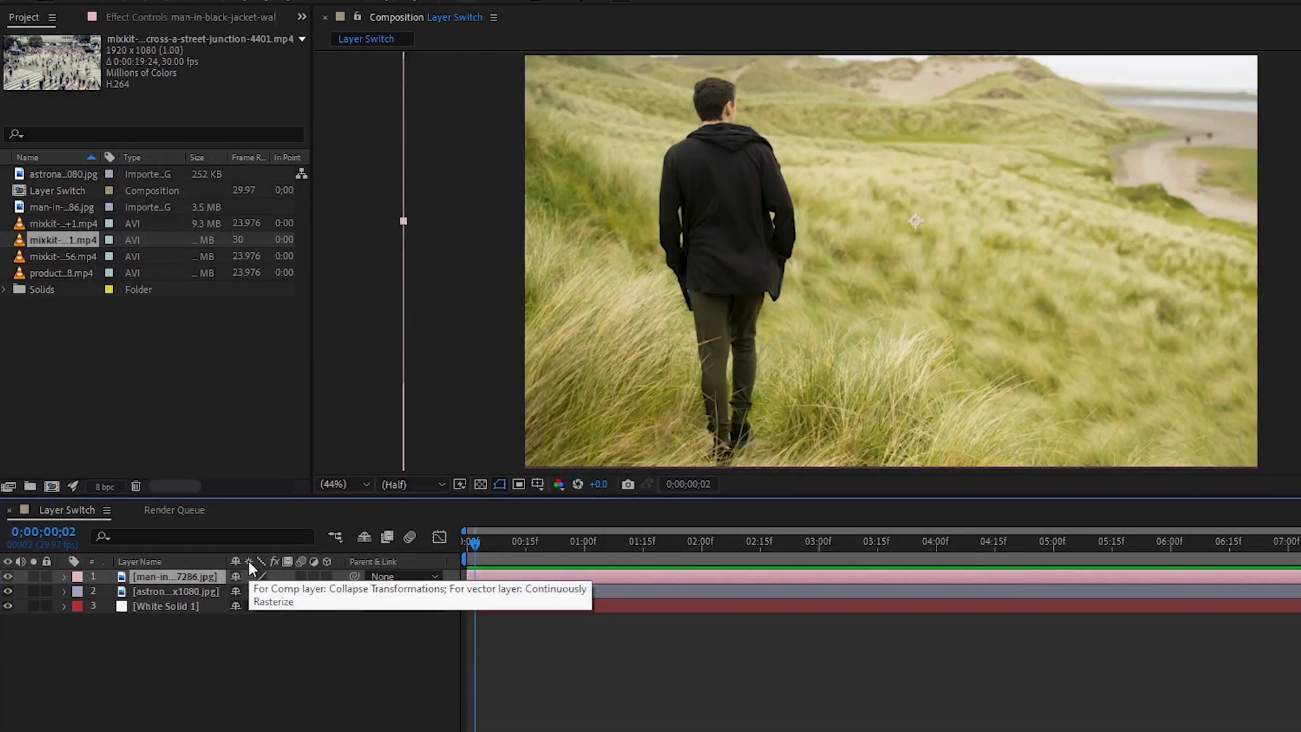
click(248, 600)
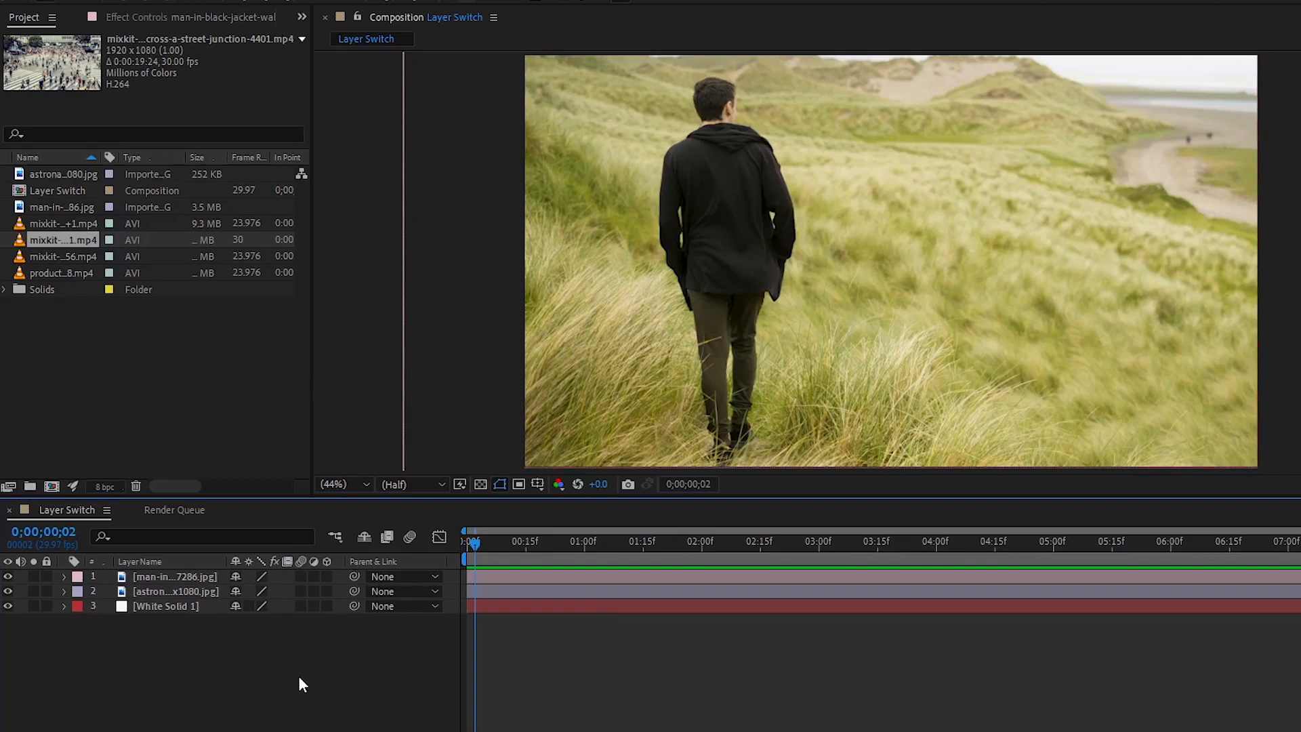
Create a new red solid, scale it up past the frame's sides and move it down below the man's head.
right_click(201, 685)
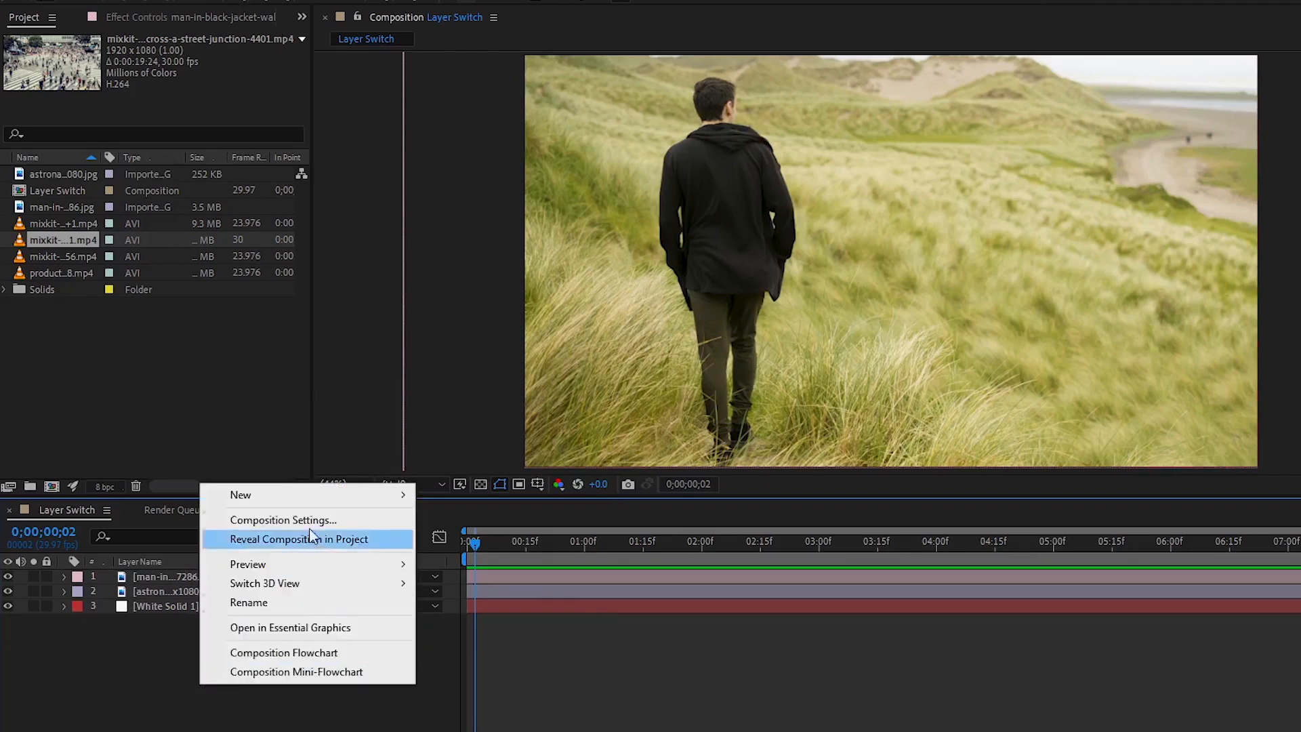
mouse_move(315, 498)
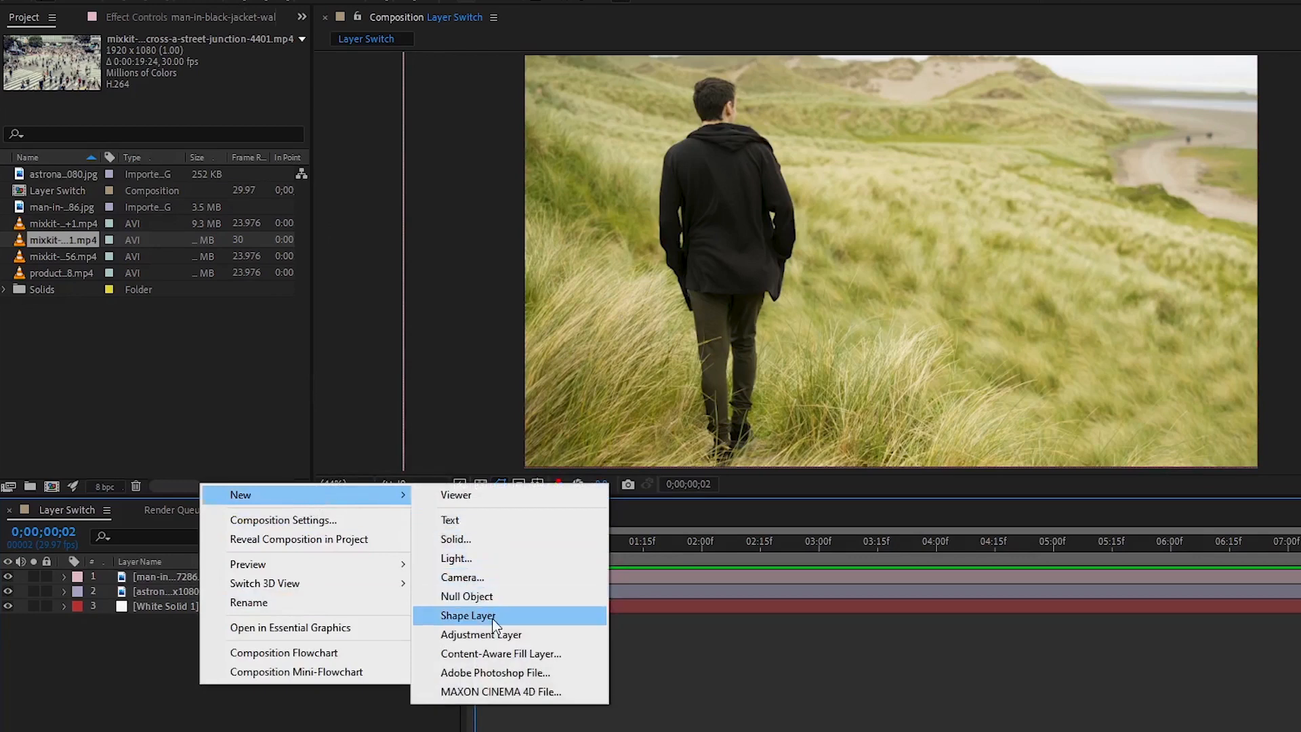
click(455, 539)
click(1111, 552)
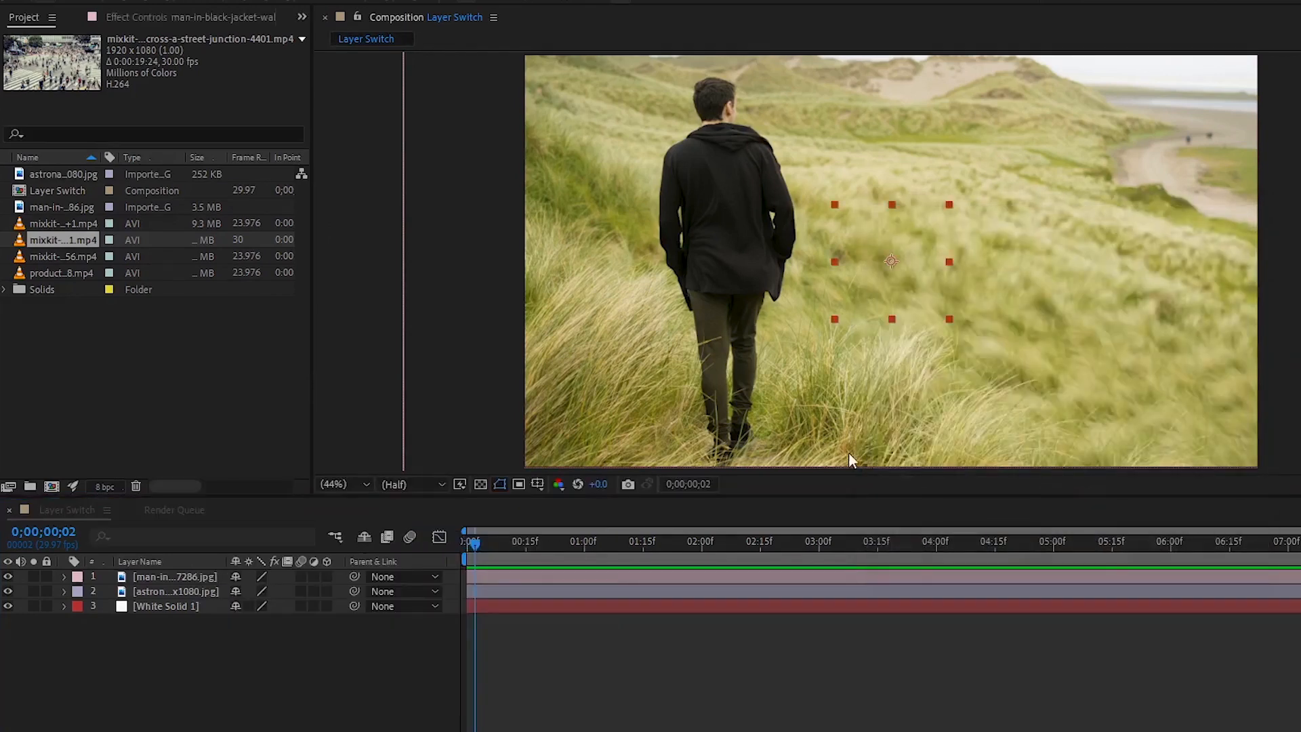
drag(950, 318, 1298, 613)
drag(1033, 262, 1042, 451)
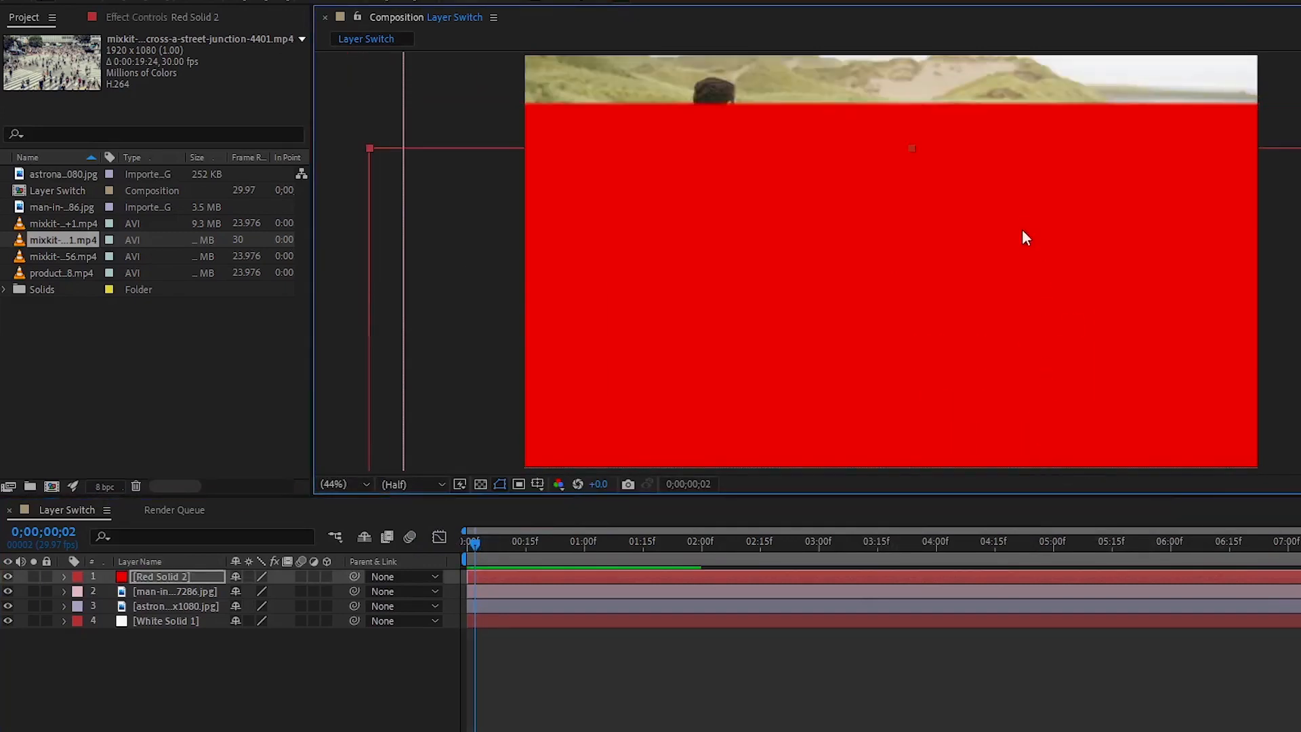
Turn on Continuously Rasterize for the red solid layer to sharpen its upper edge at 400% magnification.
key(z)
click(837, 148)
click(856, 297)
key(h)
drag(895, 294, 807, 347)
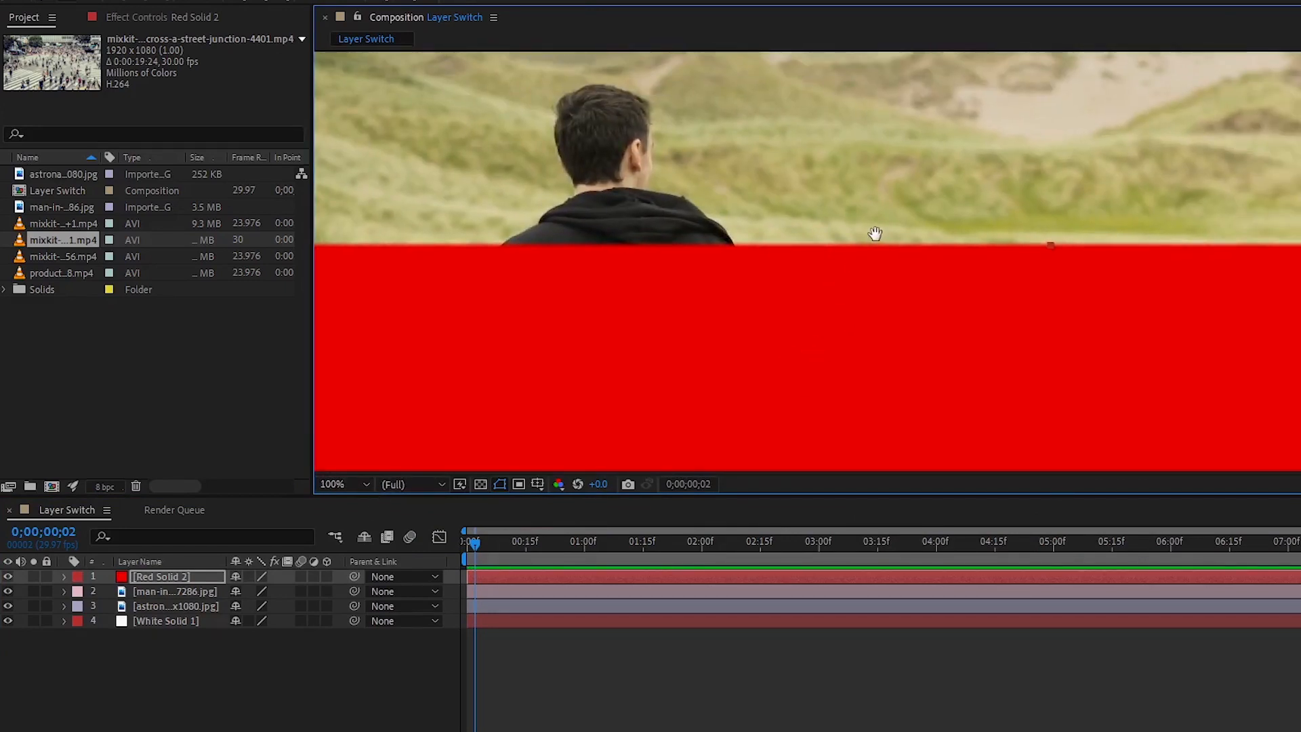
key(z)
click(852, 264)
click(853, 266)
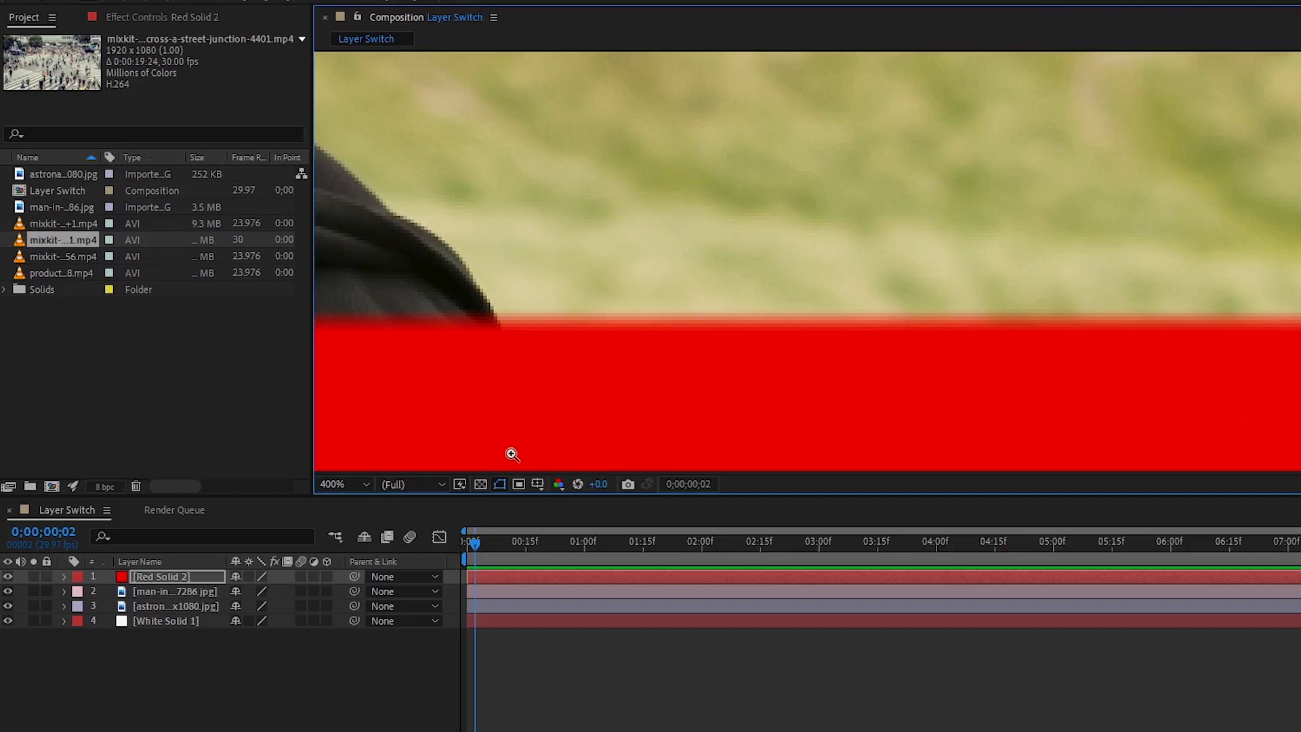
click(250, 576)
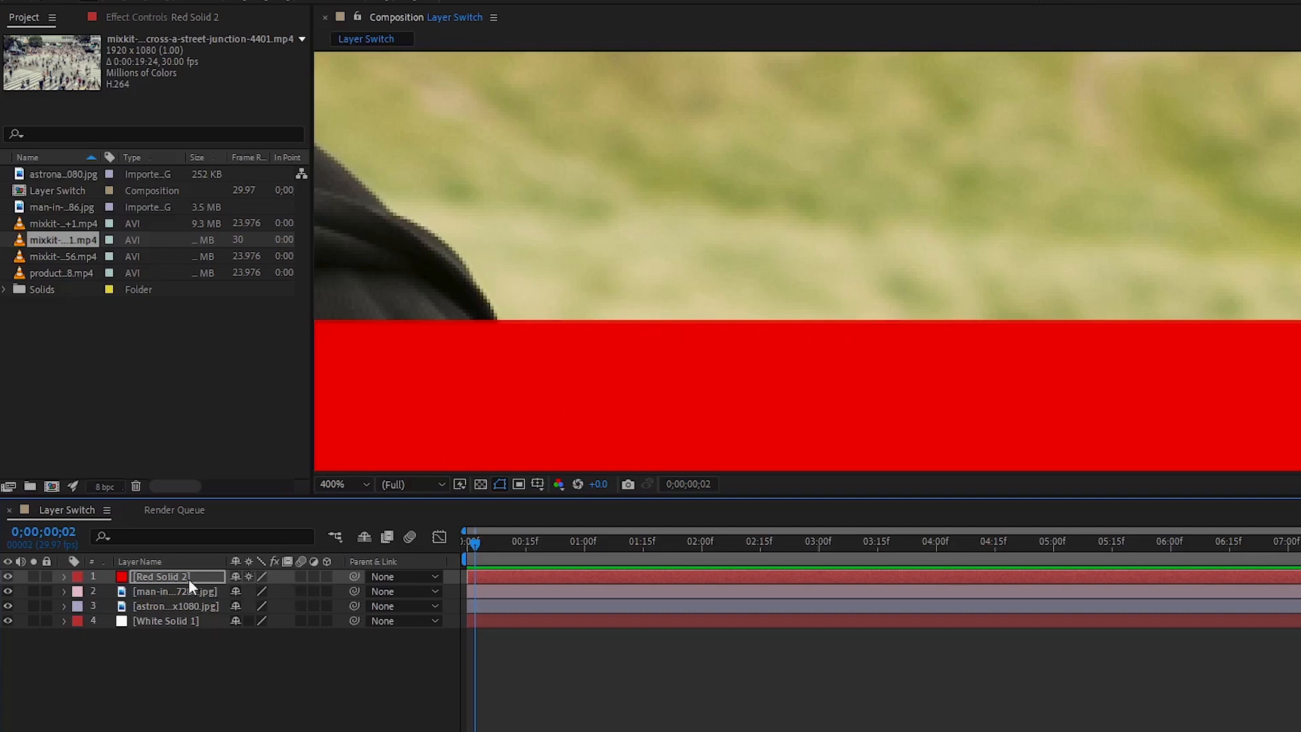
Delete the red solid layer and fit the composition in the viewer.
key(Delete)
click(344, 484)
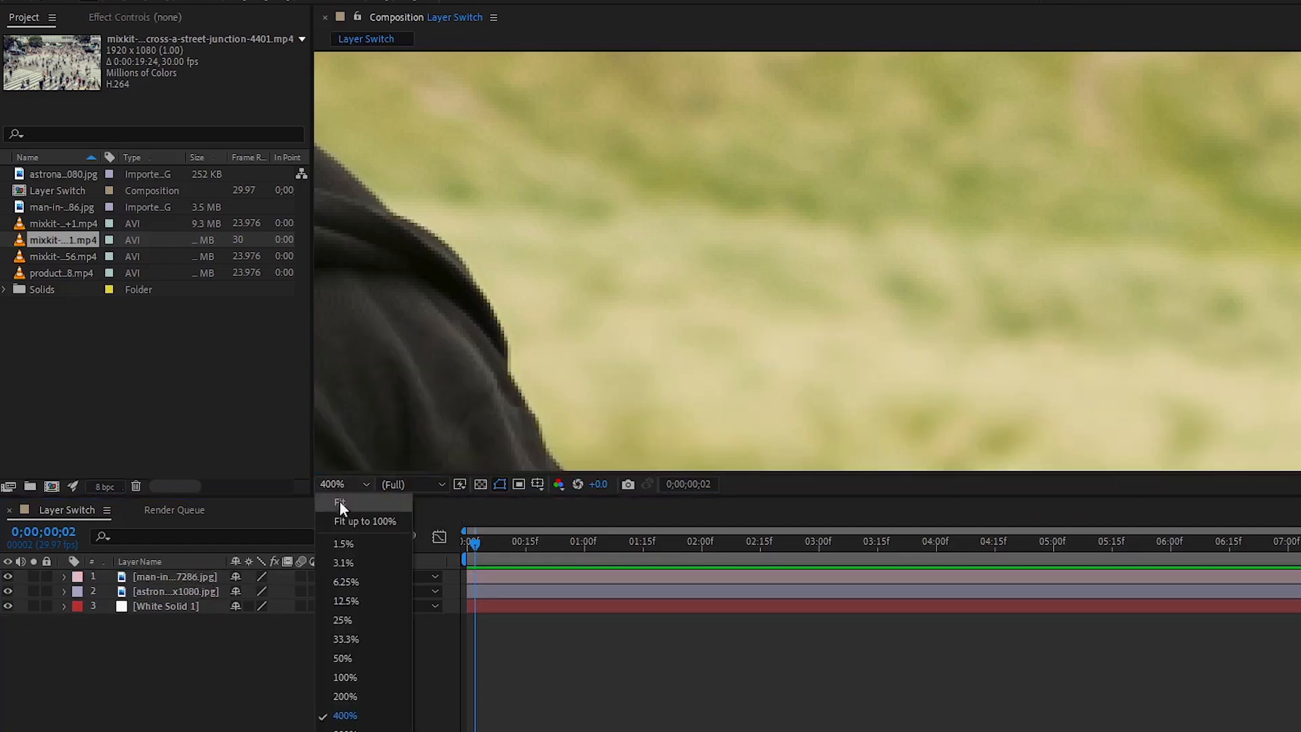
click(339, 502)
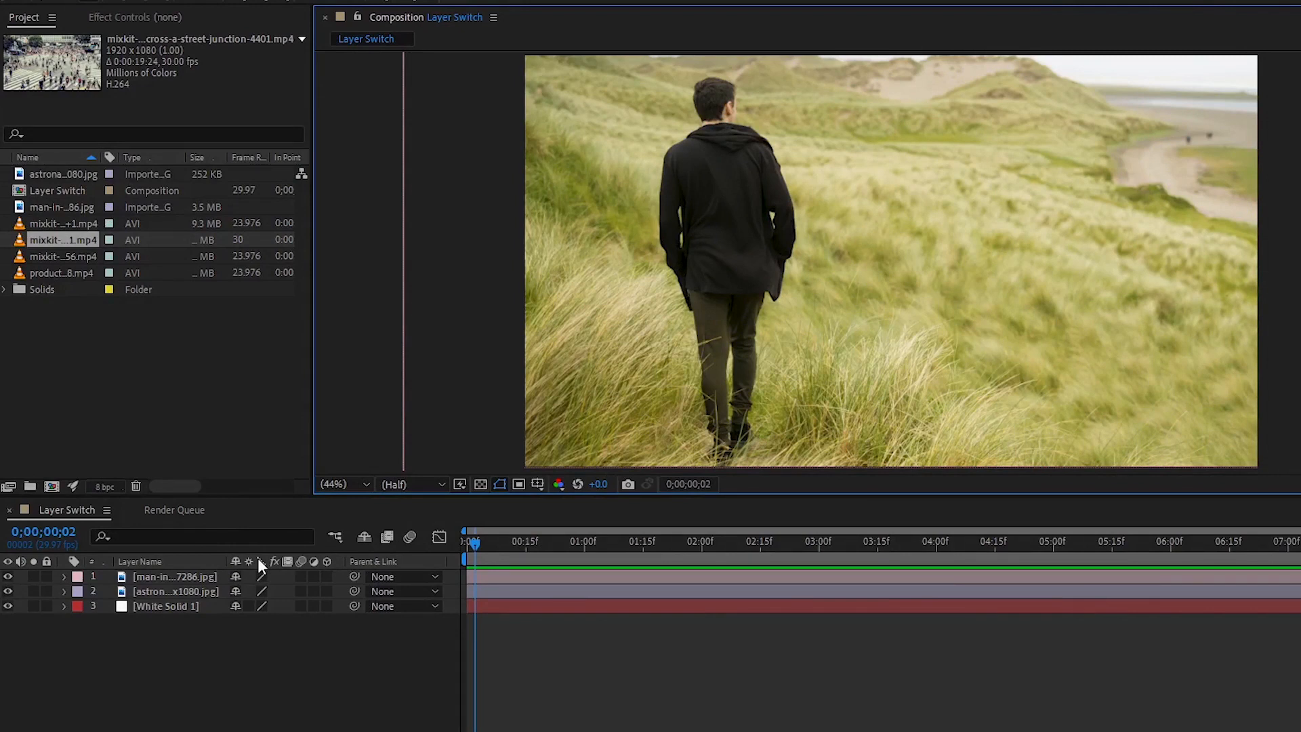
click(178, 577)
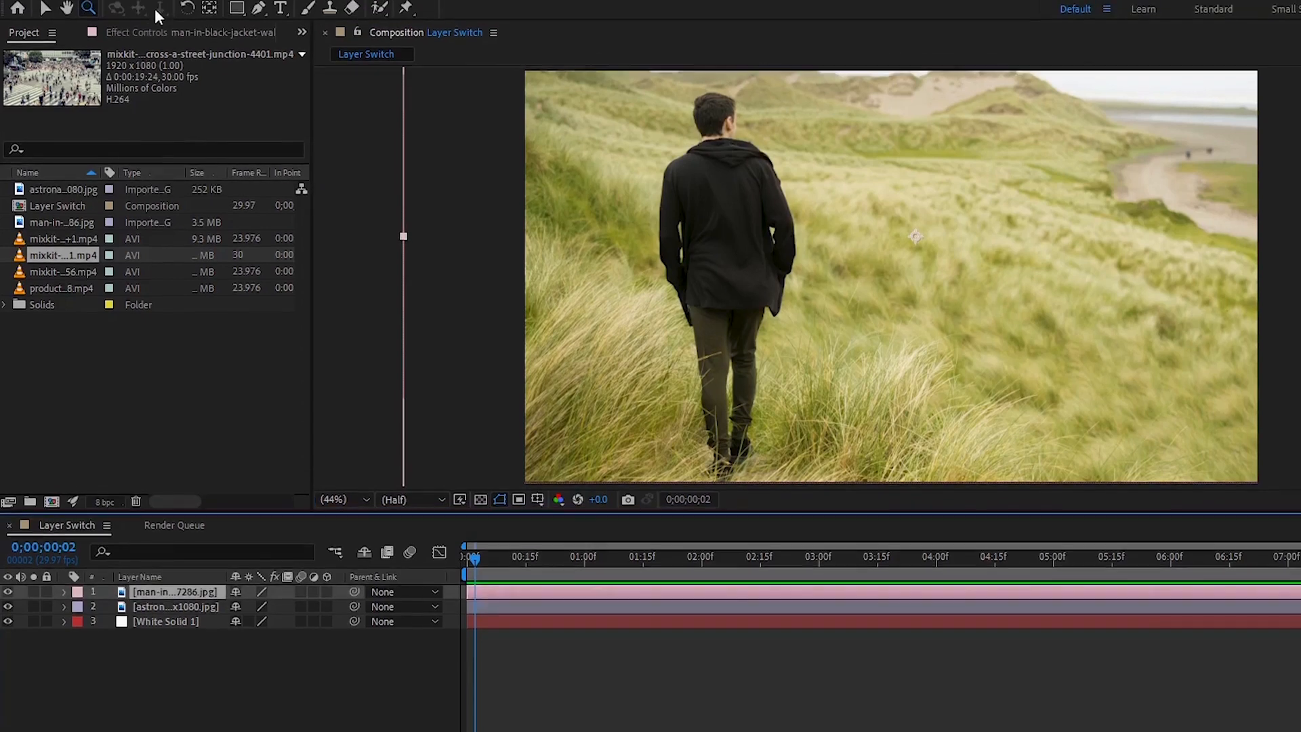
click(145, 14)
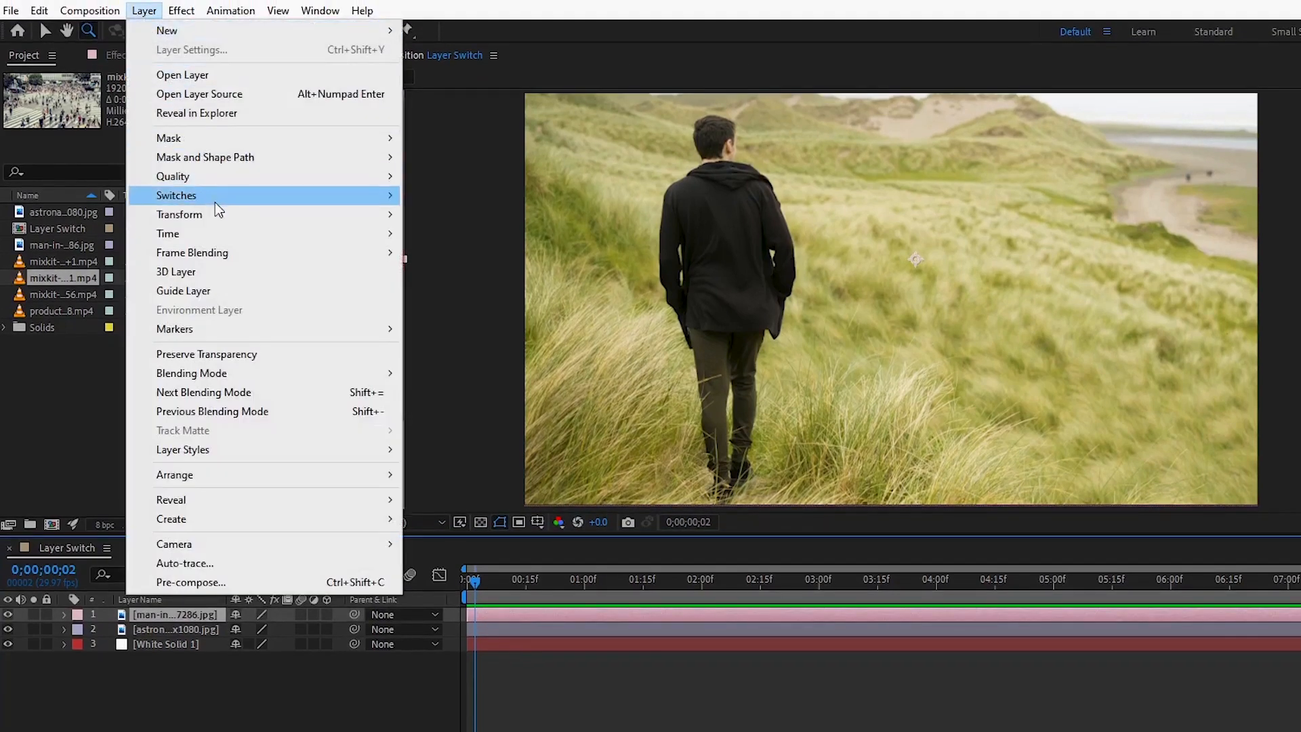
mouse_move(306, 180)
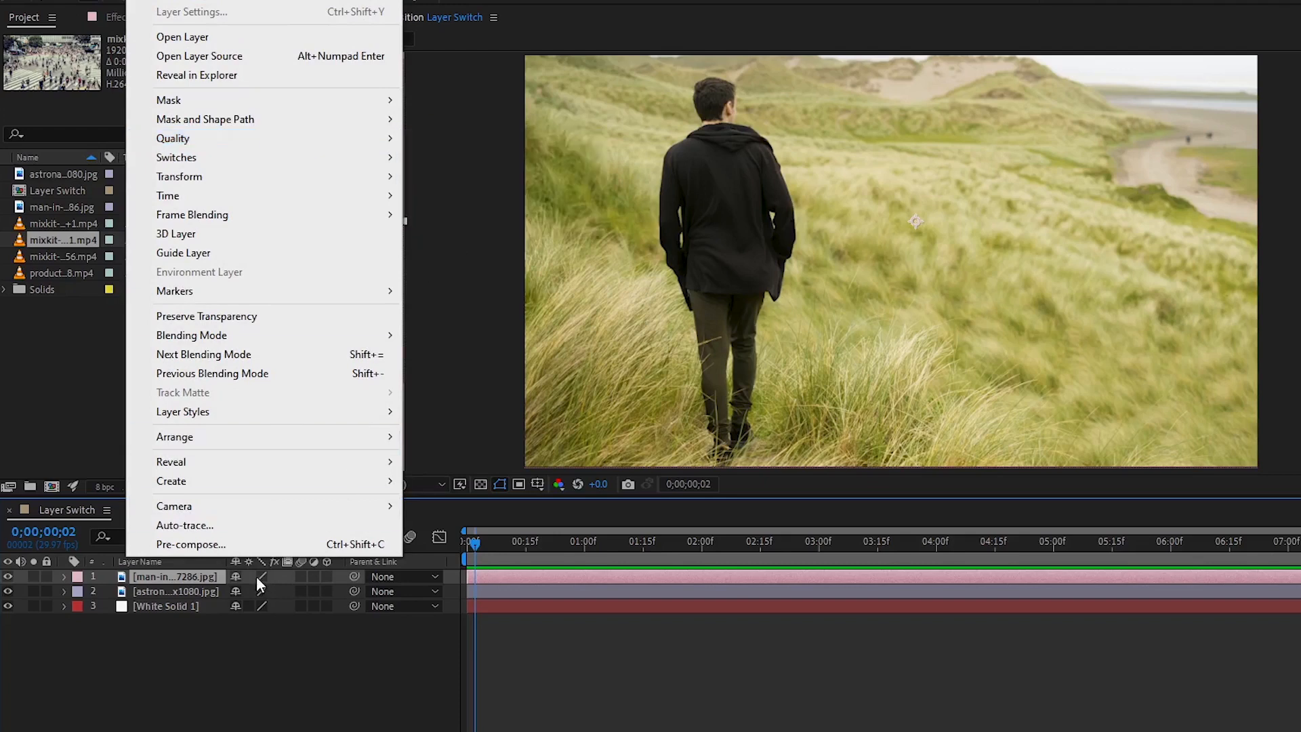
click(274, 578)
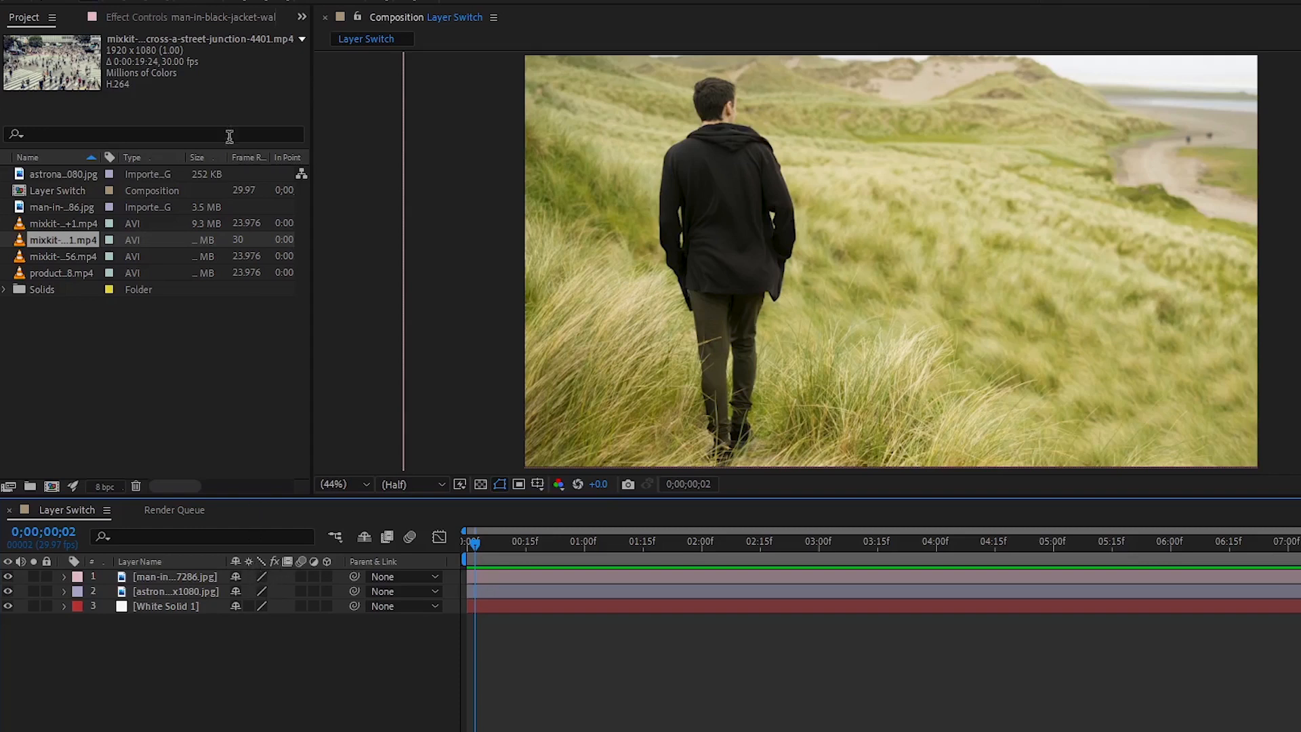
Set the man image layer's sampling quality to Bicubic.
click(144, 28)
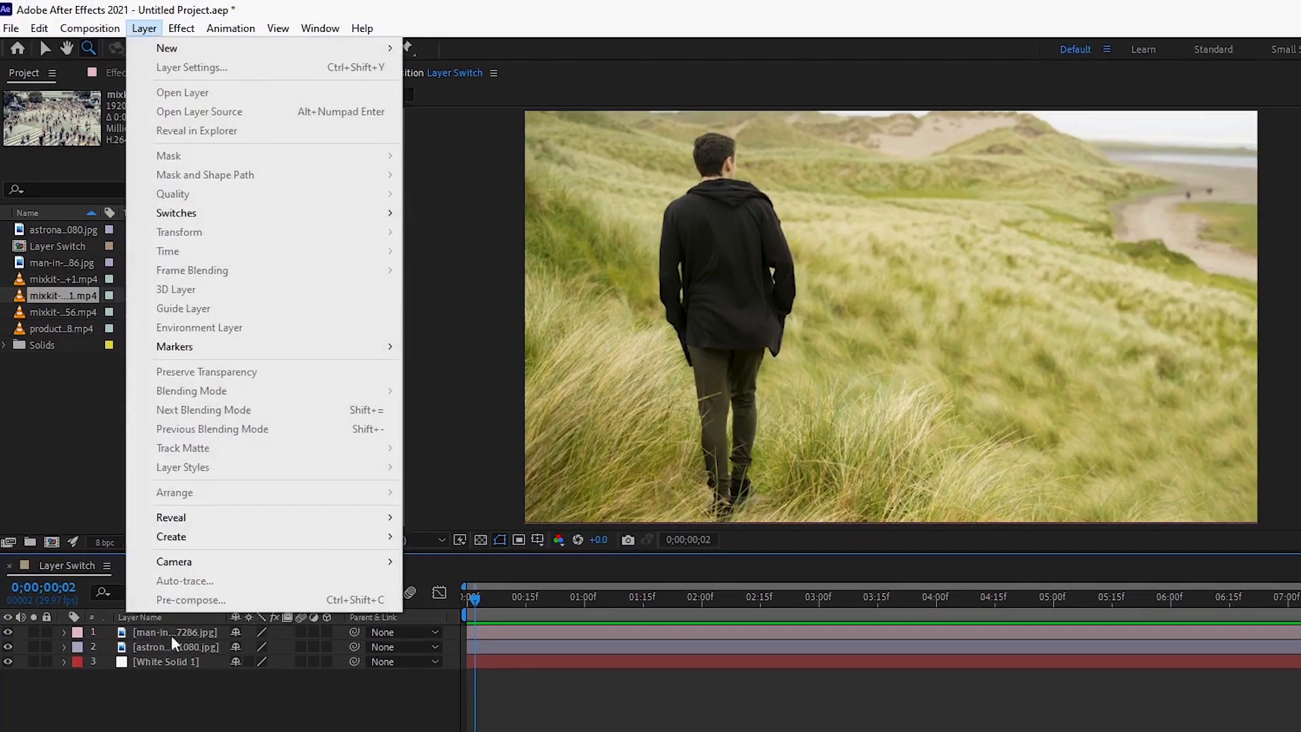
click(170, 633)
click(145, 28)
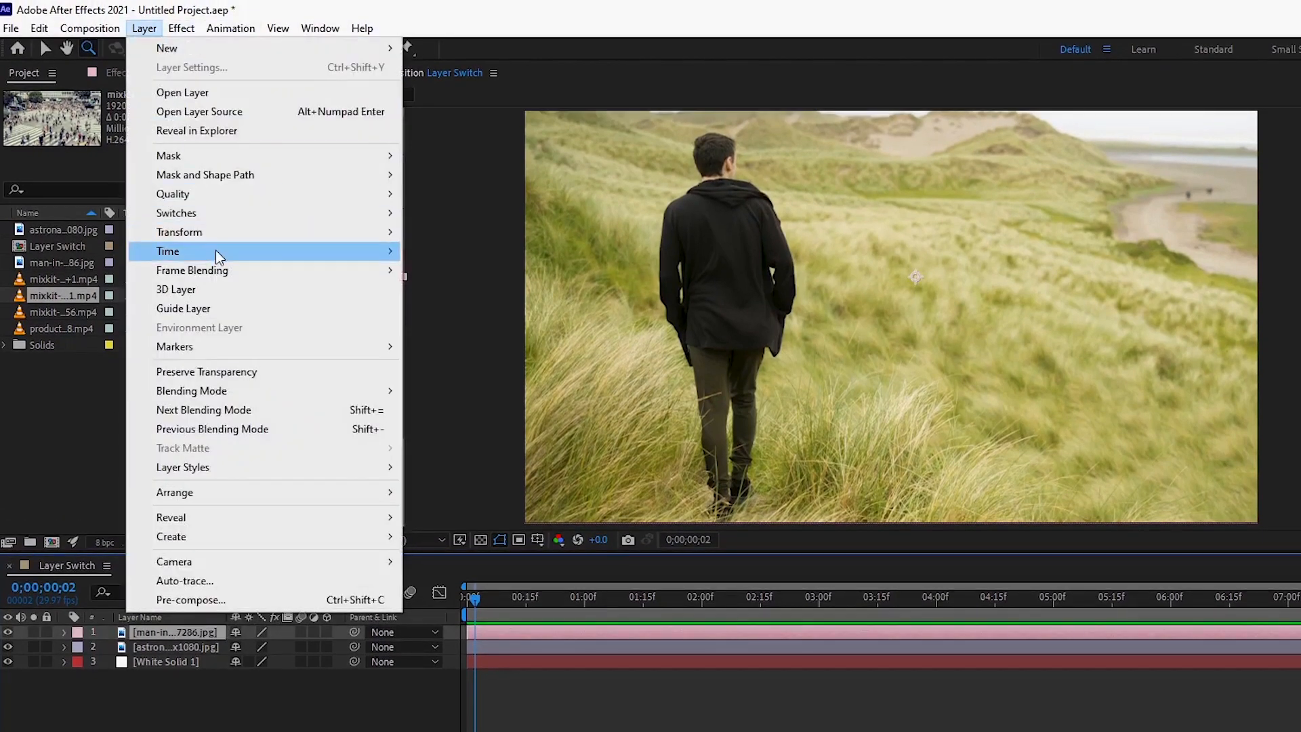
mouse_move(219, 200)
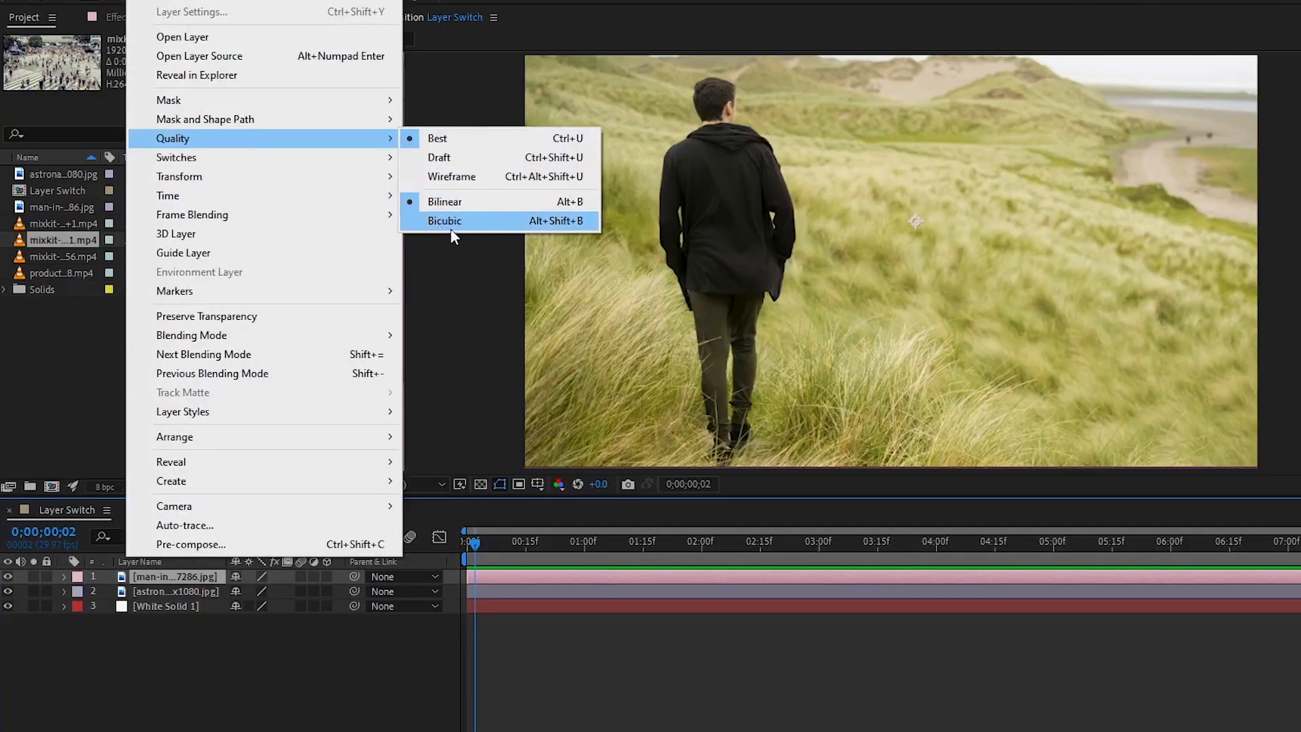
click(437, 278)
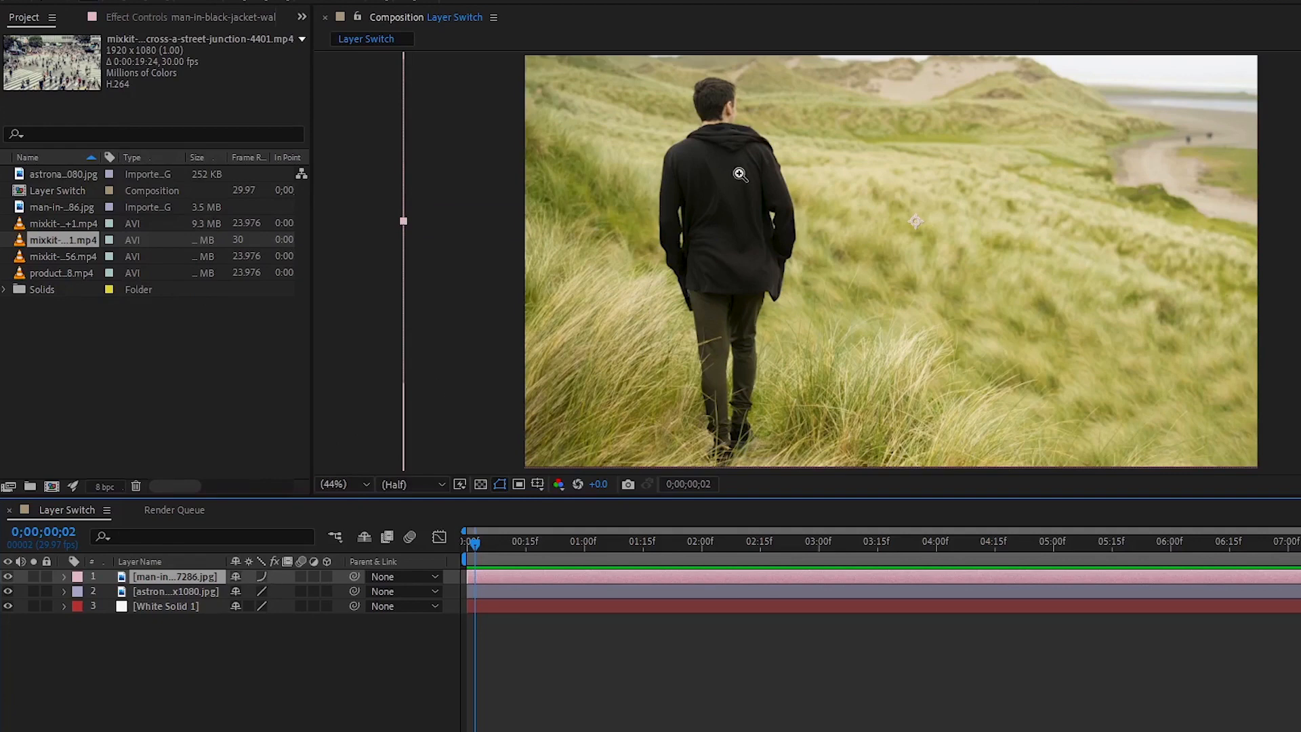
Compare the man image layer's quality settings on the shoulder at 800% magnification, ending on Draft quality.
click(753, 157)
click(754, 157)
drag(1075, 360, 797, 163)
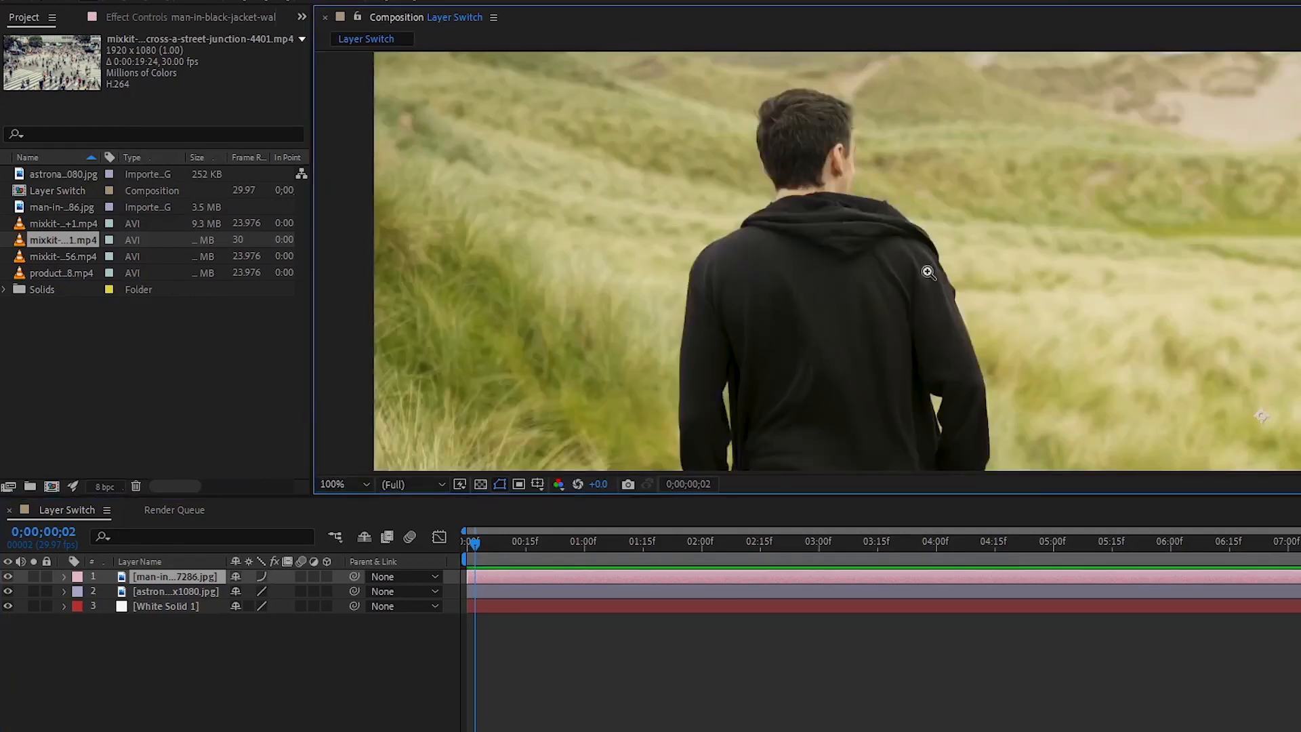
scroll(903, 250, up, 5)
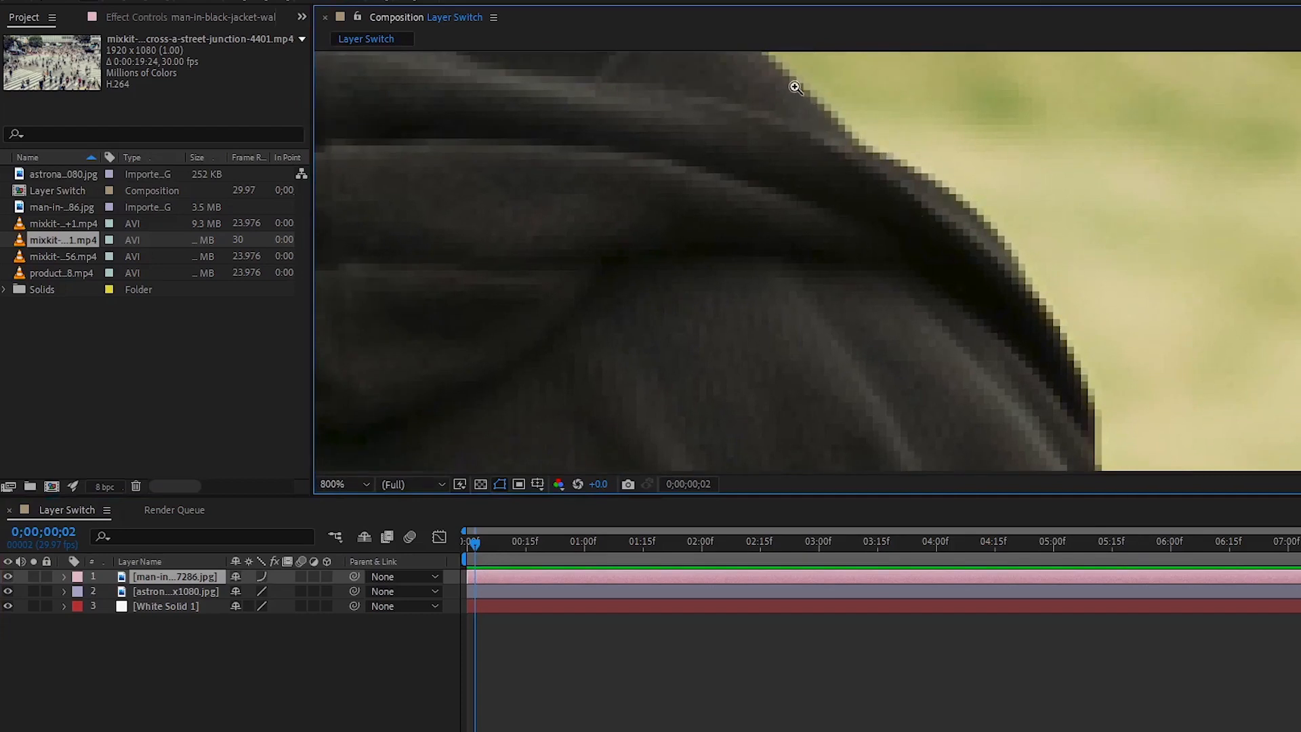
click(263, 576)
click(266, 576)
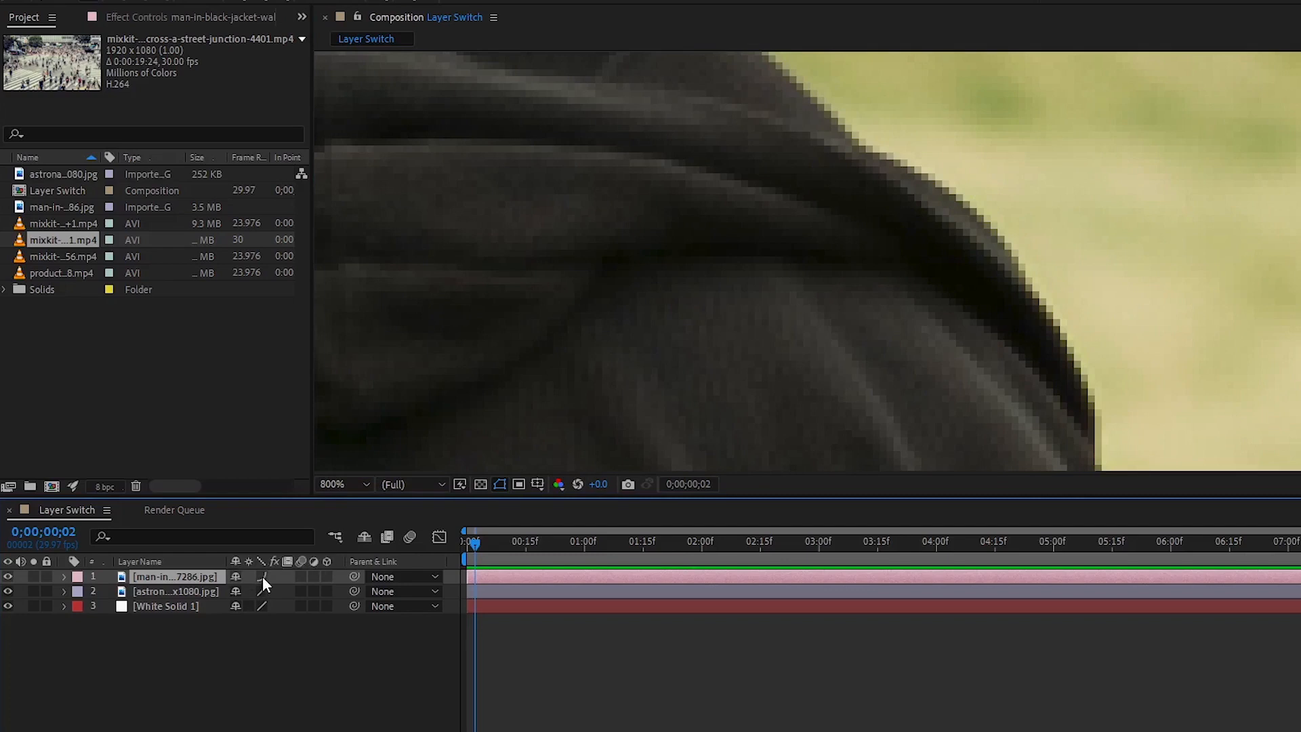
click(261, 576)
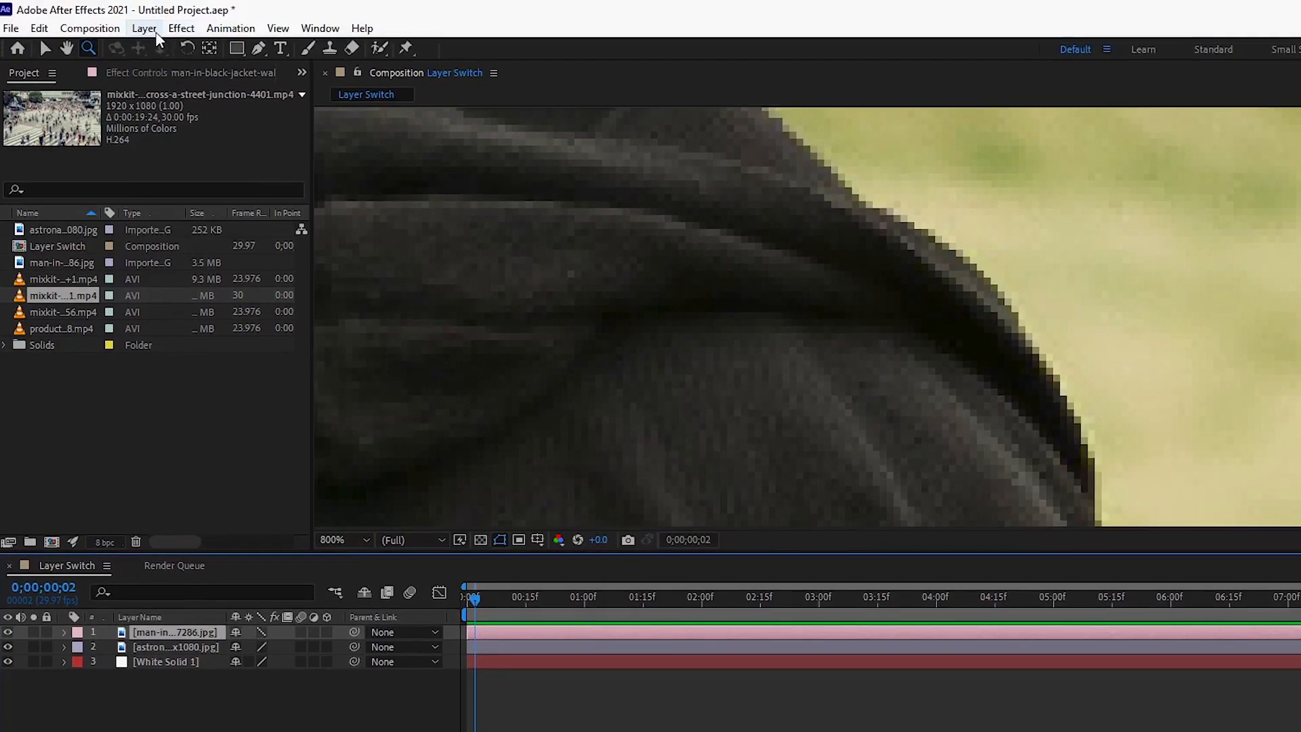
Set the man image layer's quality back to Best with Bilinear sampling and return the composition to 100% magnification.
click(144, 29)
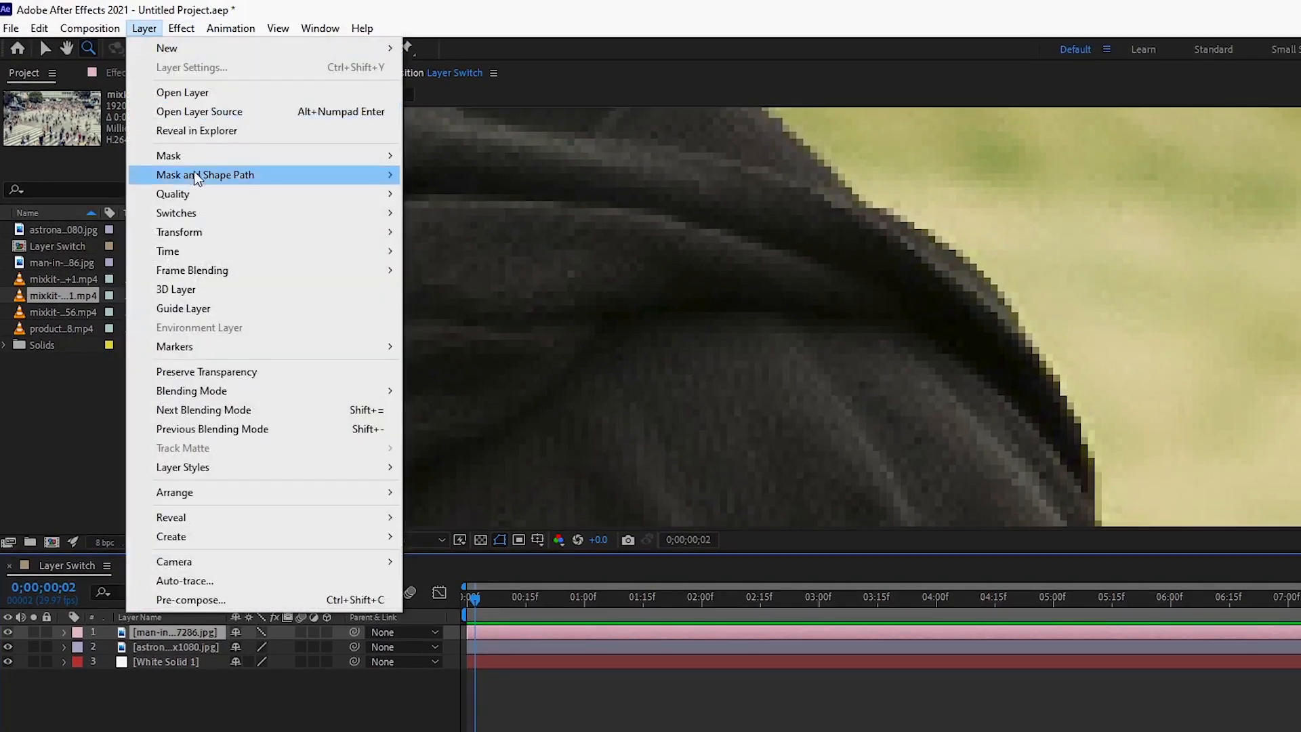
mouse_move(207, 196)
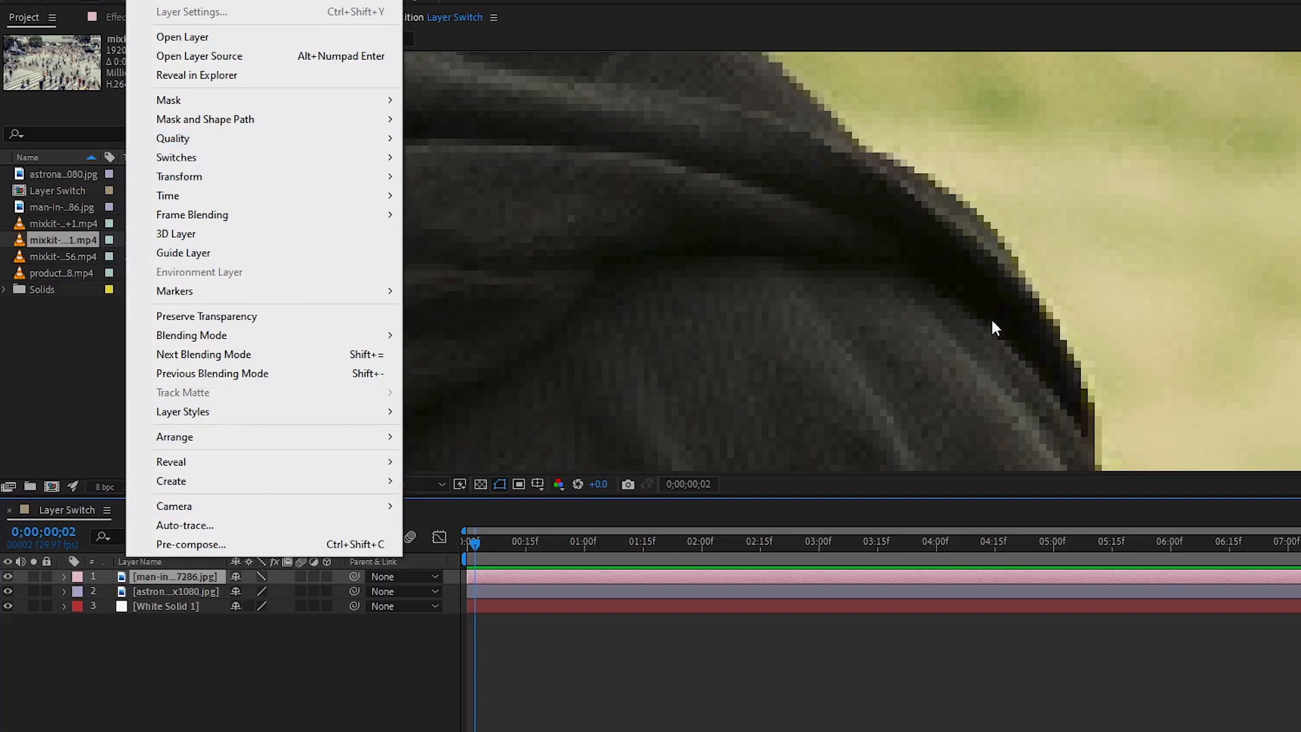
click(262, 576)
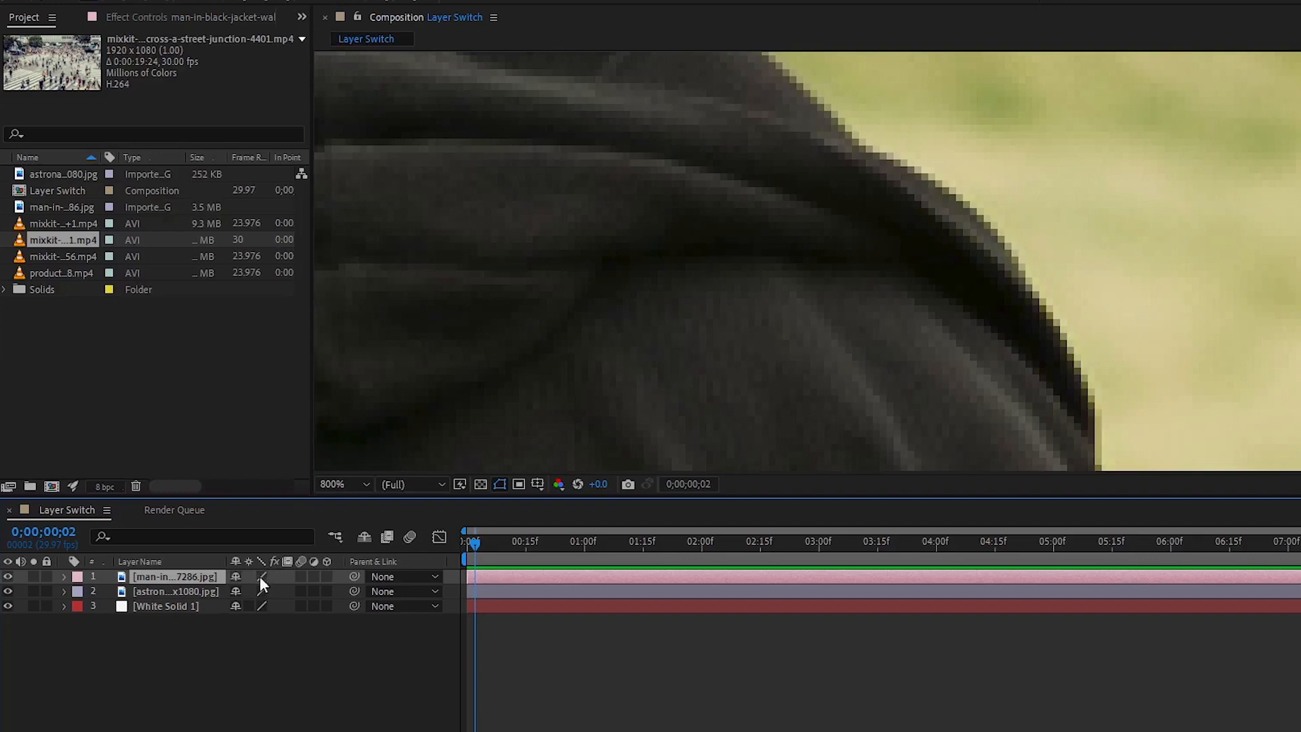
alt+click(877, 240)
alt+click(877, 241)
alt+click(860, 250)
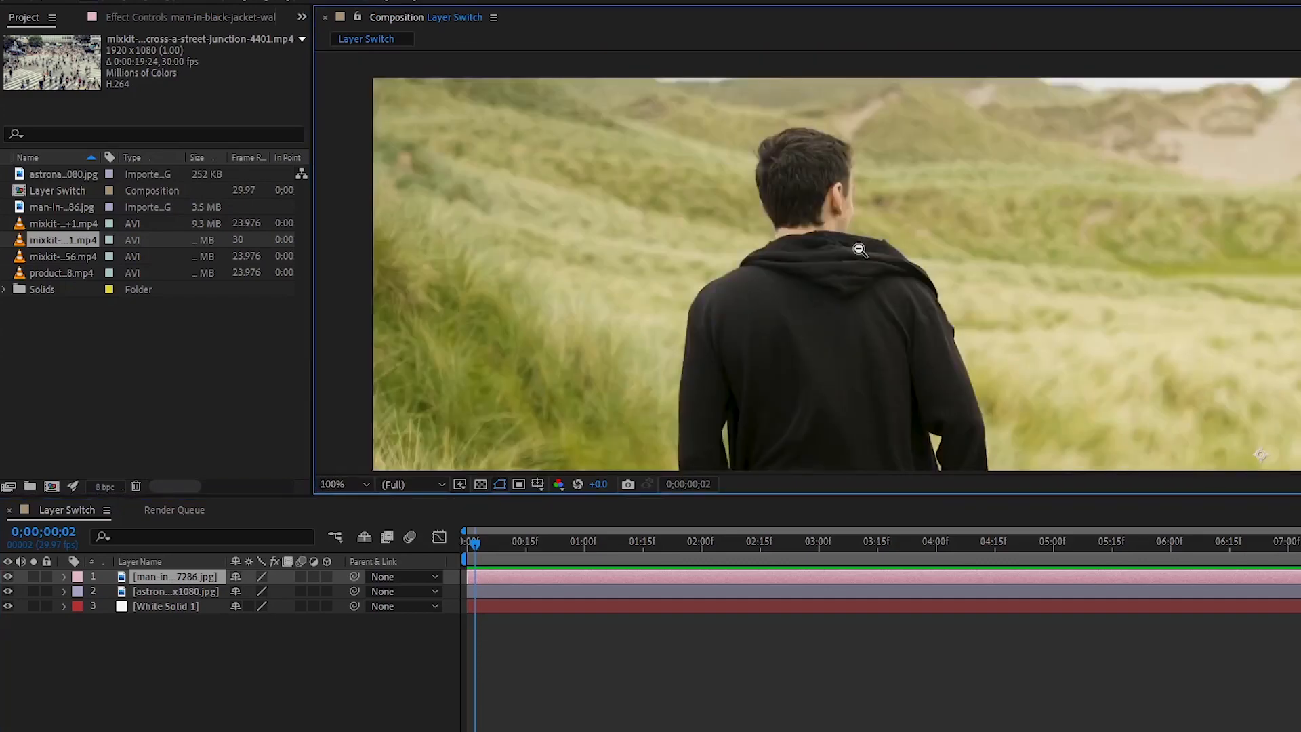
Fit the composition in the viewer and apply Gaussian Blur with a Blurriness of 27 to the man image layer.
key(shift+slash)
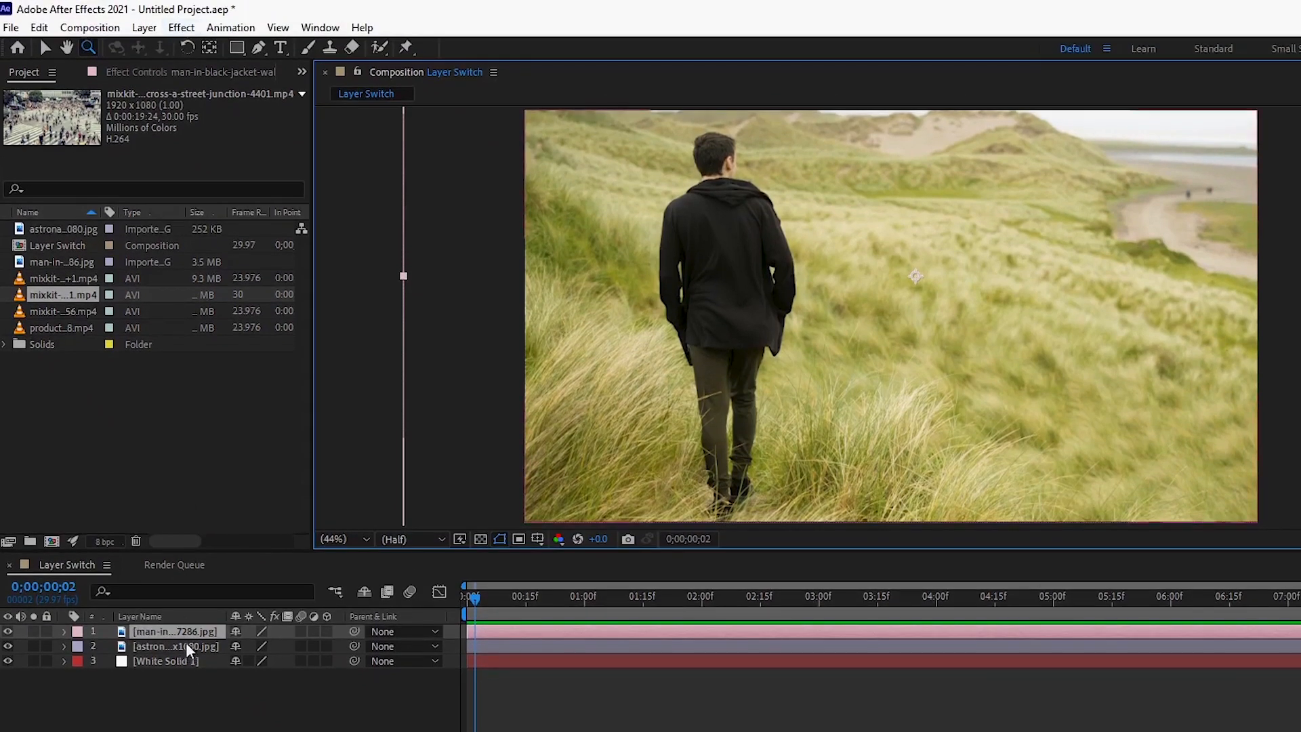
click(186, 632)
click(181, 28)
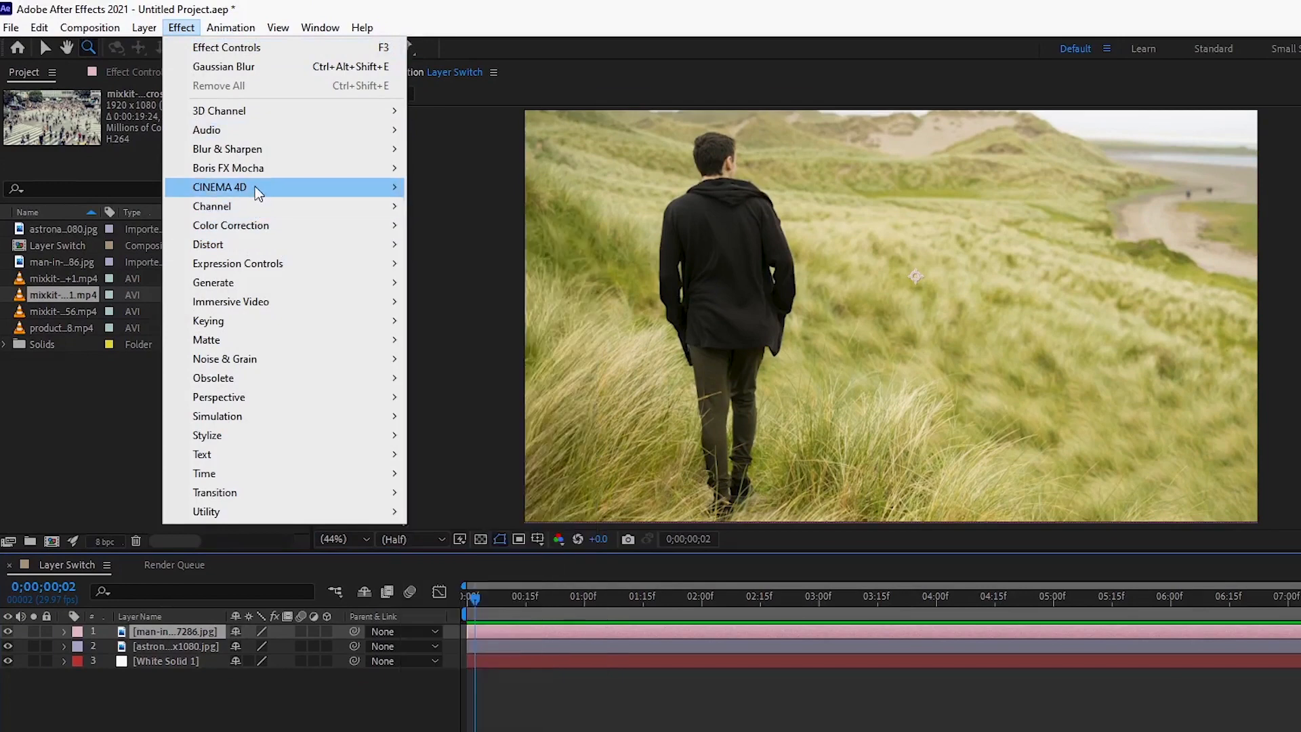
mouse_move(254, 243)
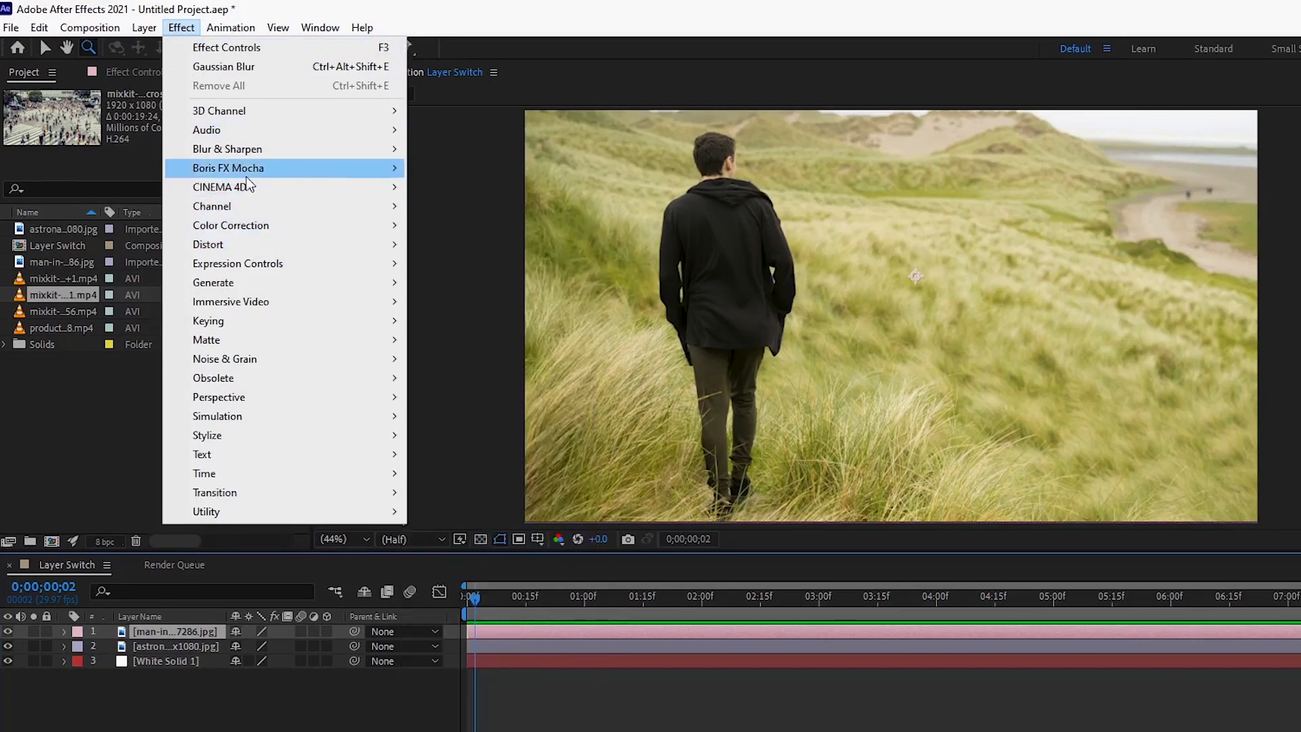
mouse_move(249, 157)
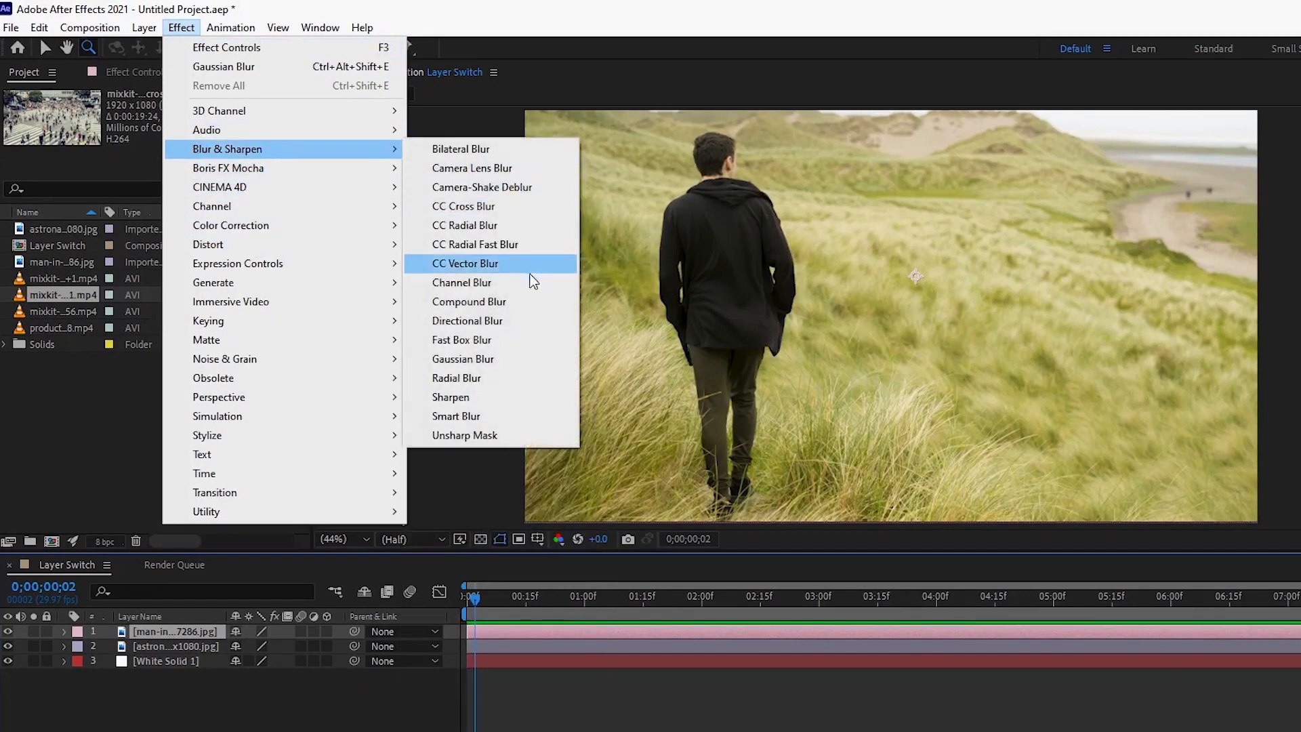
click(485, 358)
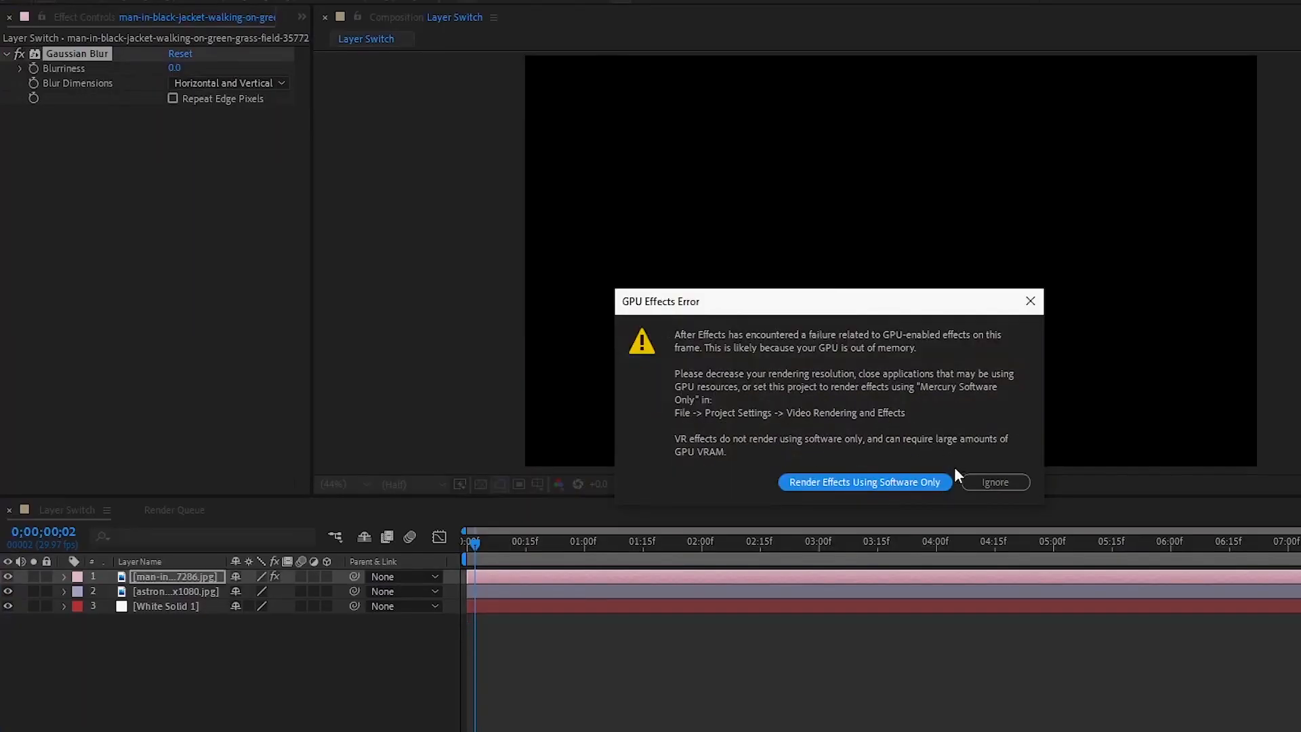
click(979, 481)
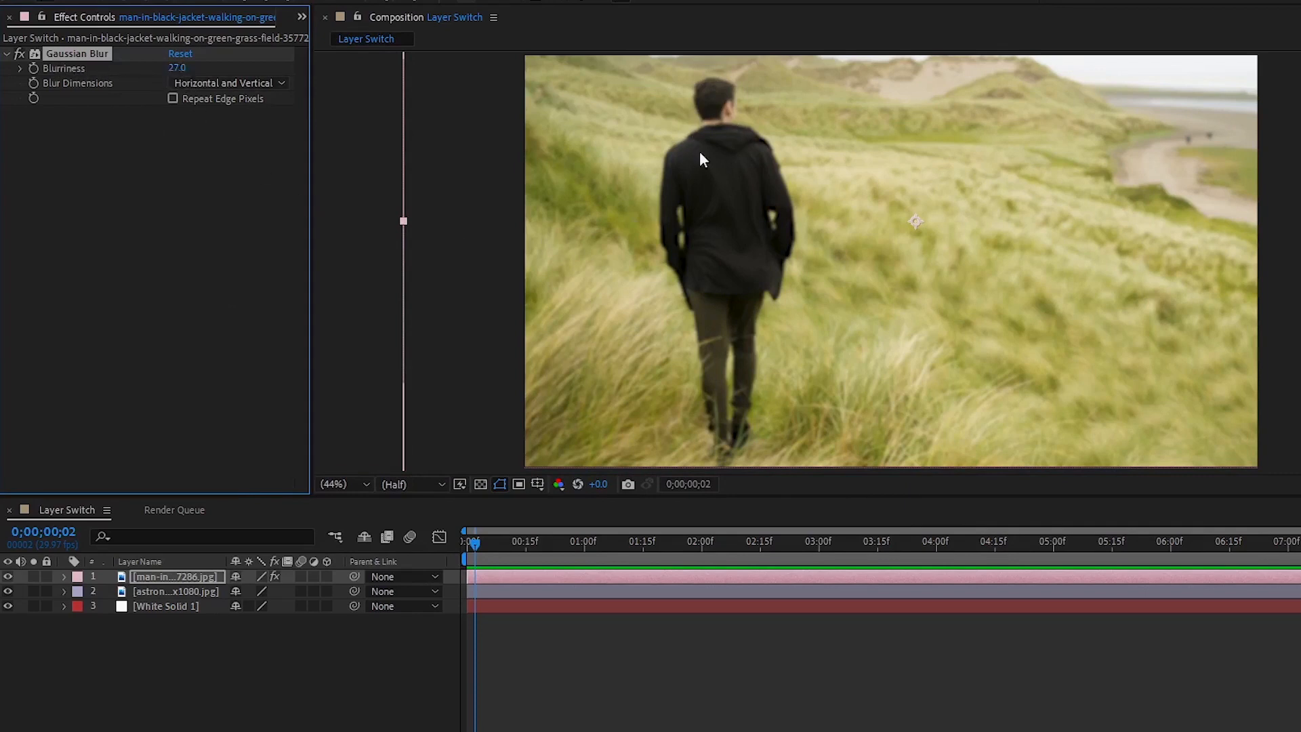
Toggle the man image layer's effect switch to compare the image with and without the blur, leaving effects off.
click(711, 135)
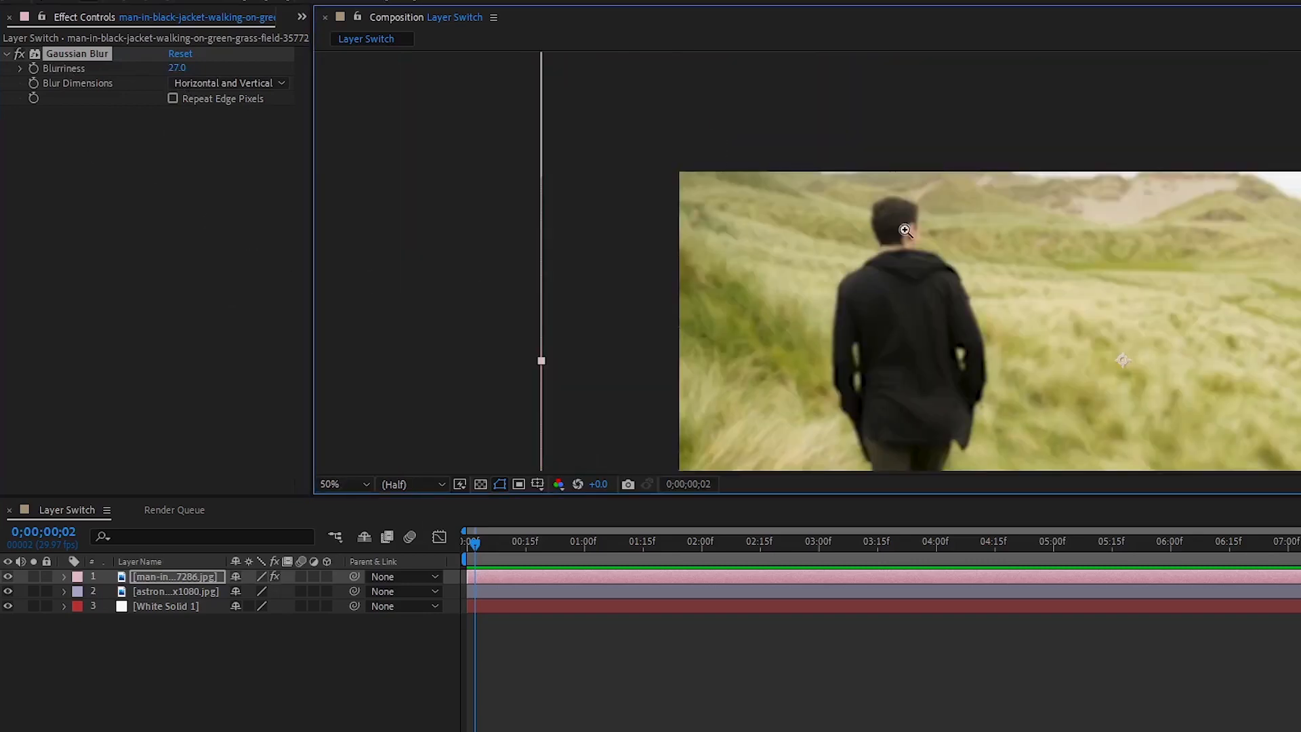
click(274, 576)
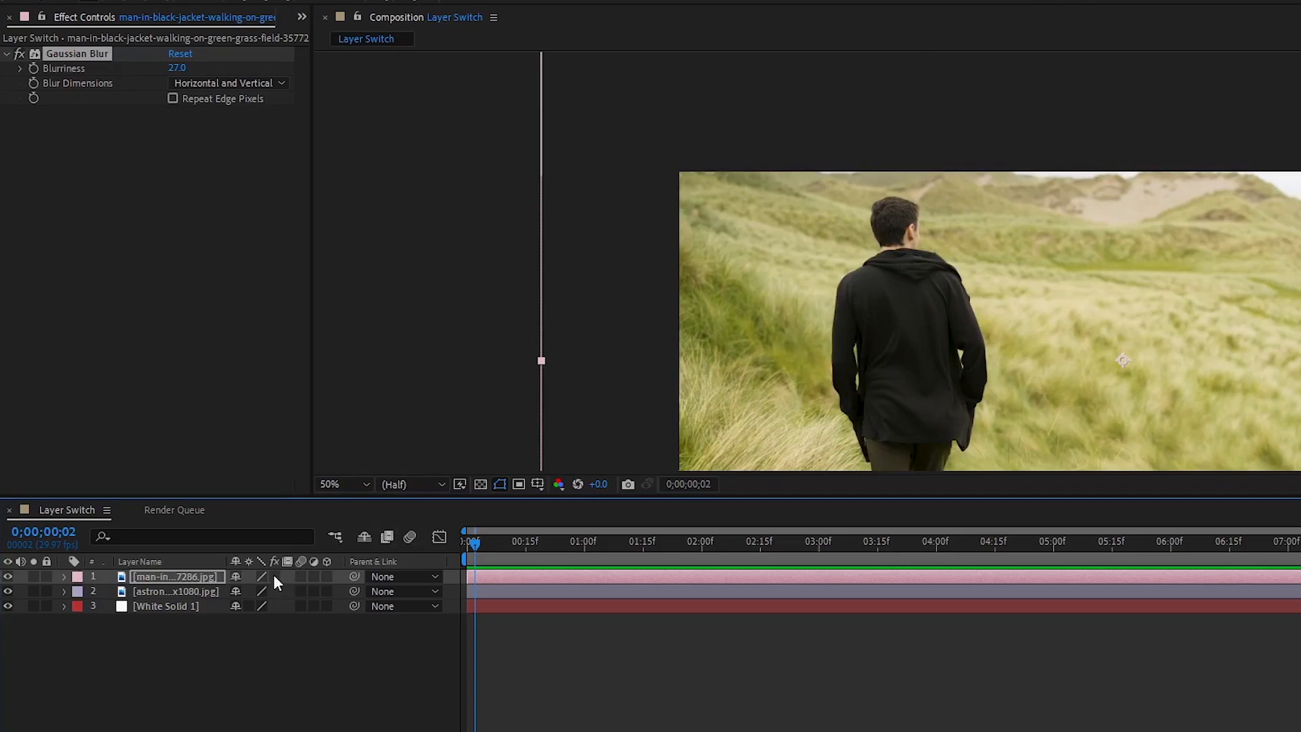
click(356, 488)
click(354, 520)
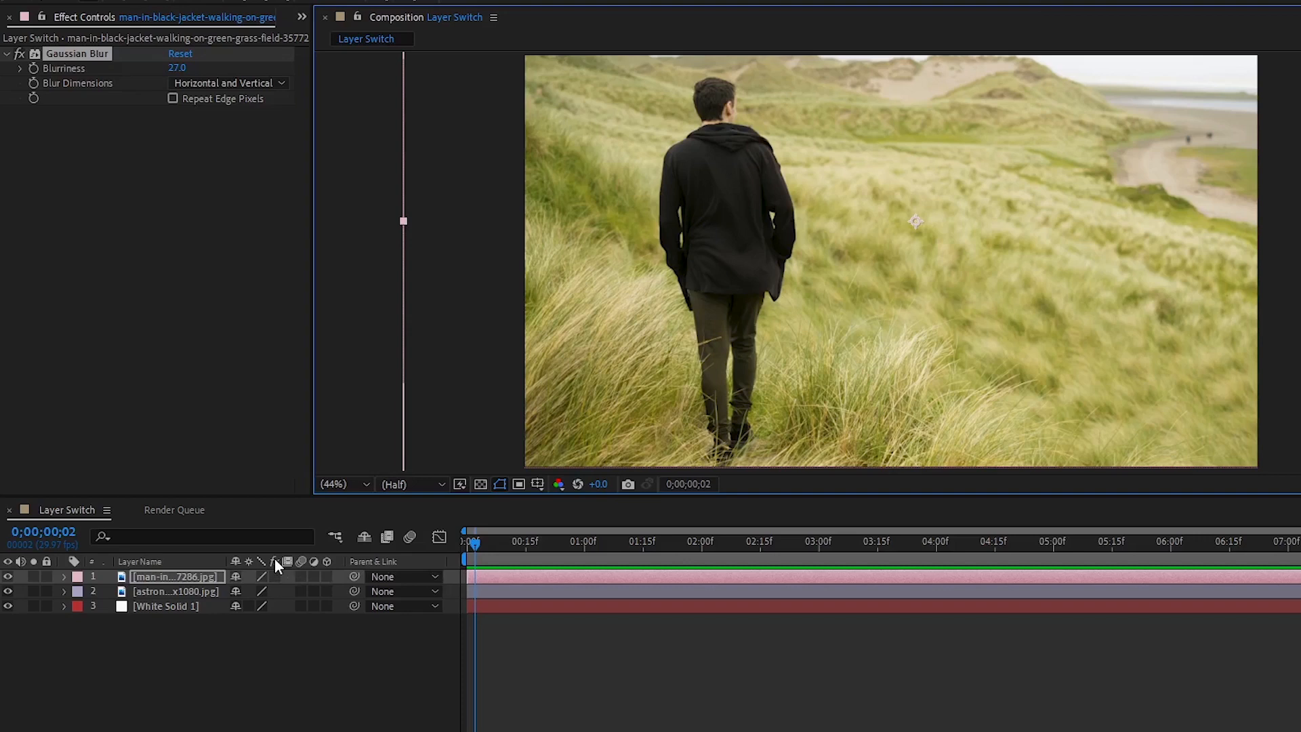
click(276, 576)
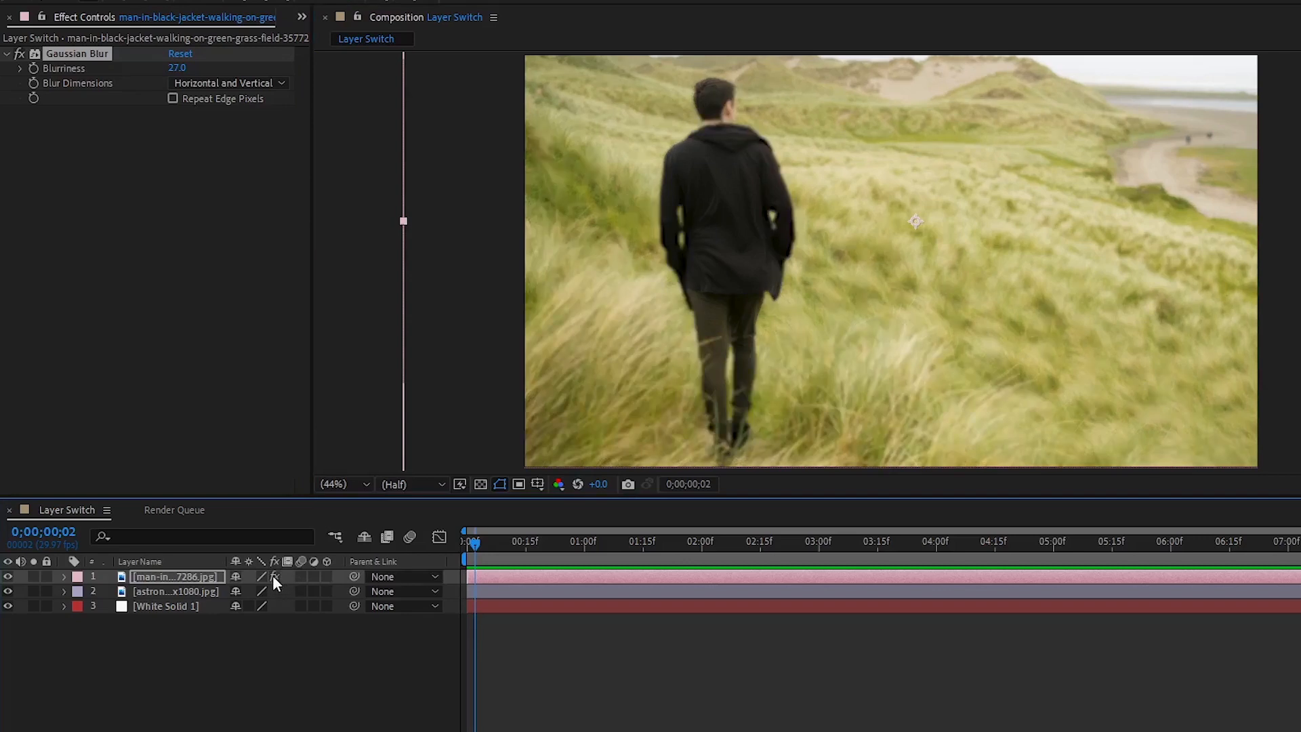
click(275, 576)
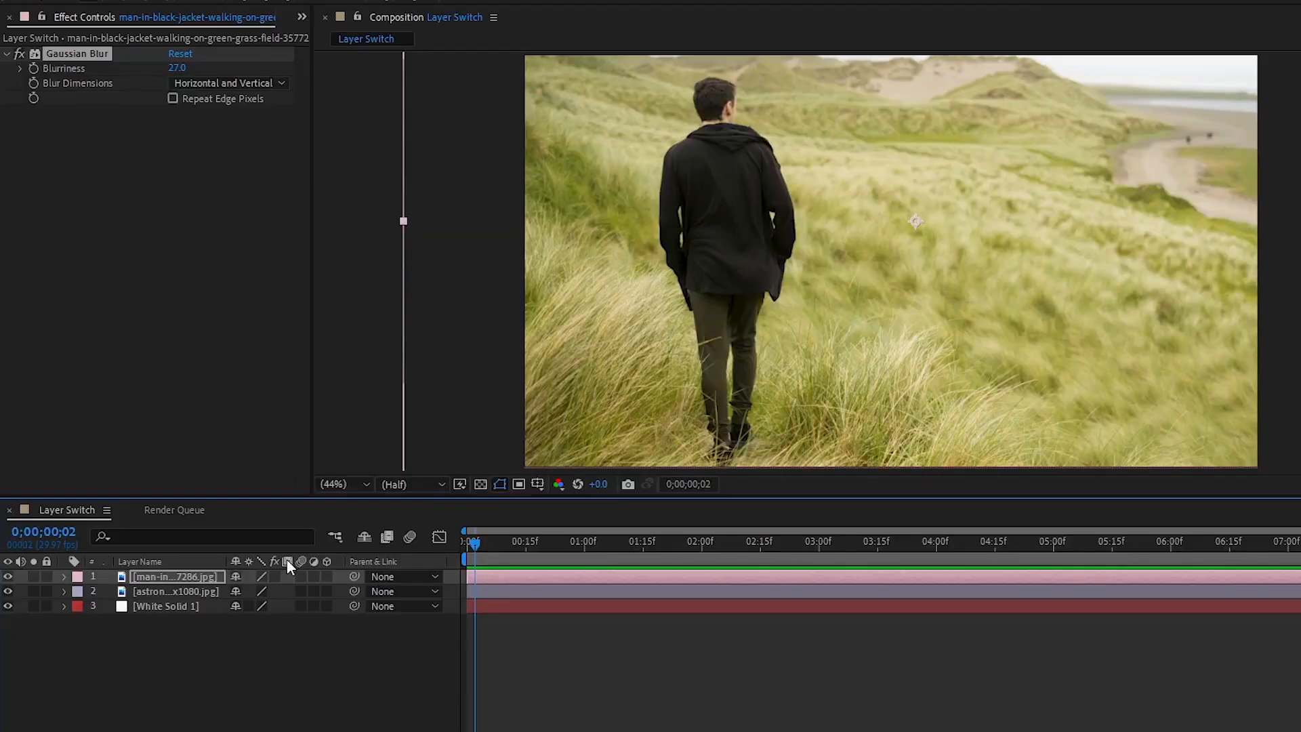
Add the street-junction crowd video above the man image layer, try its frame blending switch and undo that switch change.
key(ctrl+0)
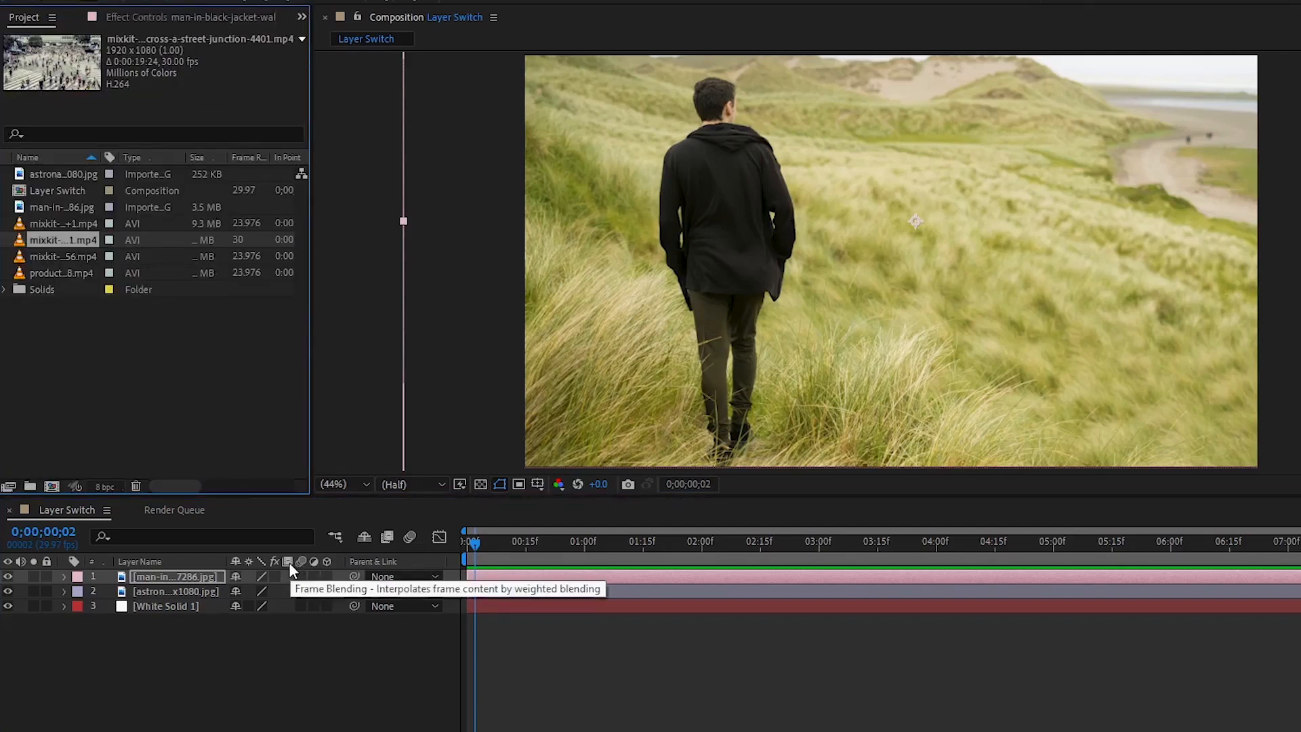
drag(47, 235, 169, 572)
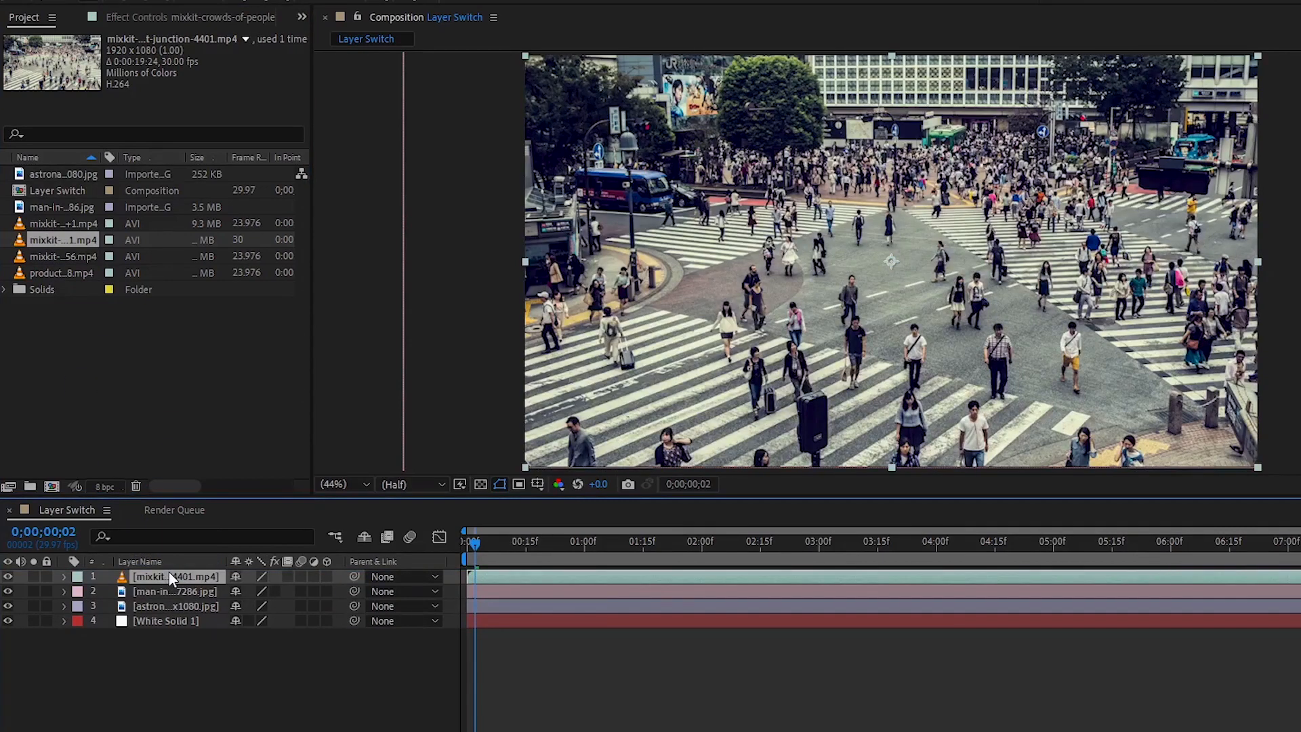
click(287, 576)
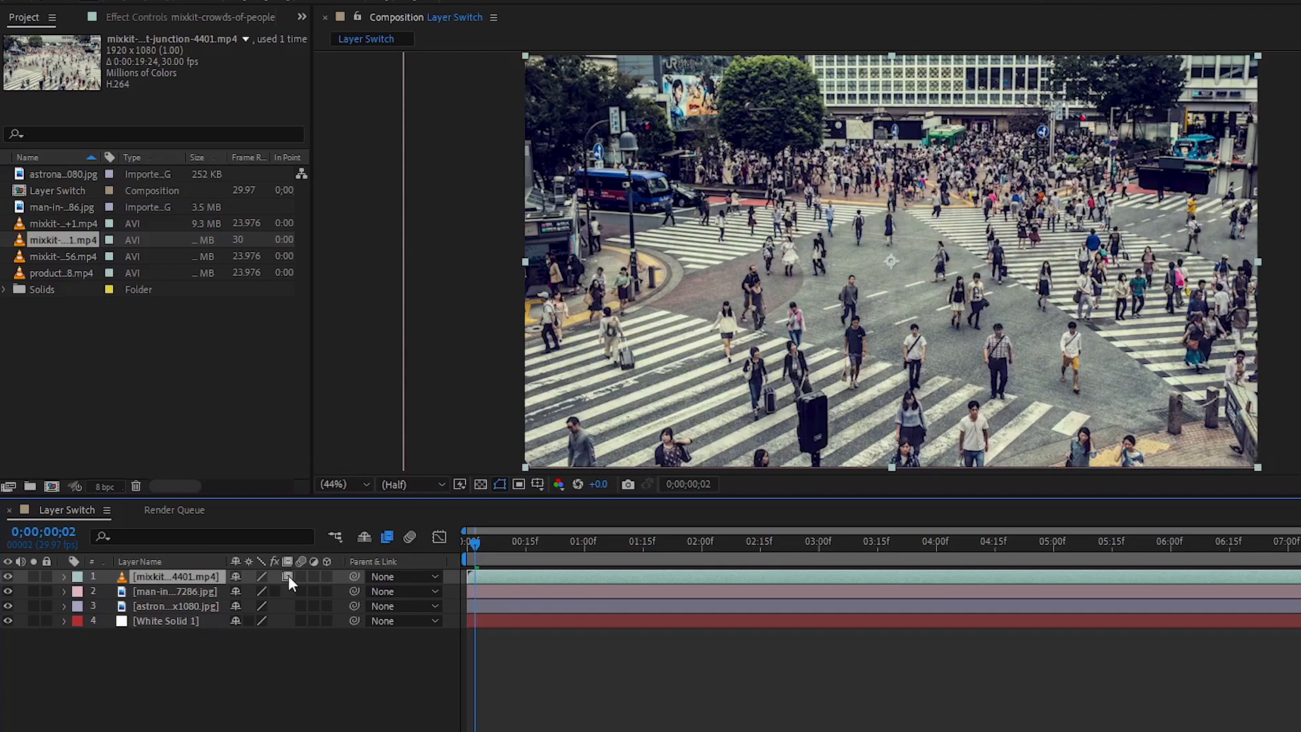
key(ctrl+z)
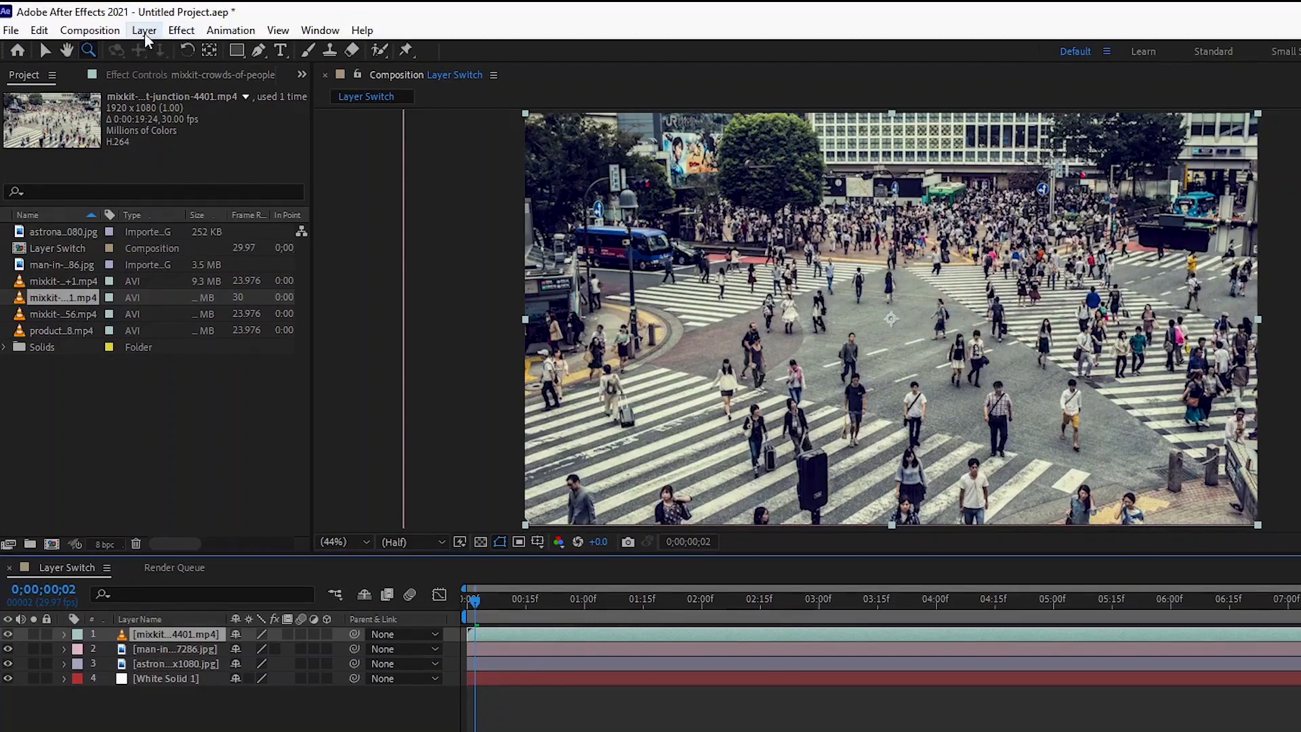
Set the crowd video layer's frame blending to Pixel Motion and preview the footage up to 0;00;00;26.
click(145, 31)
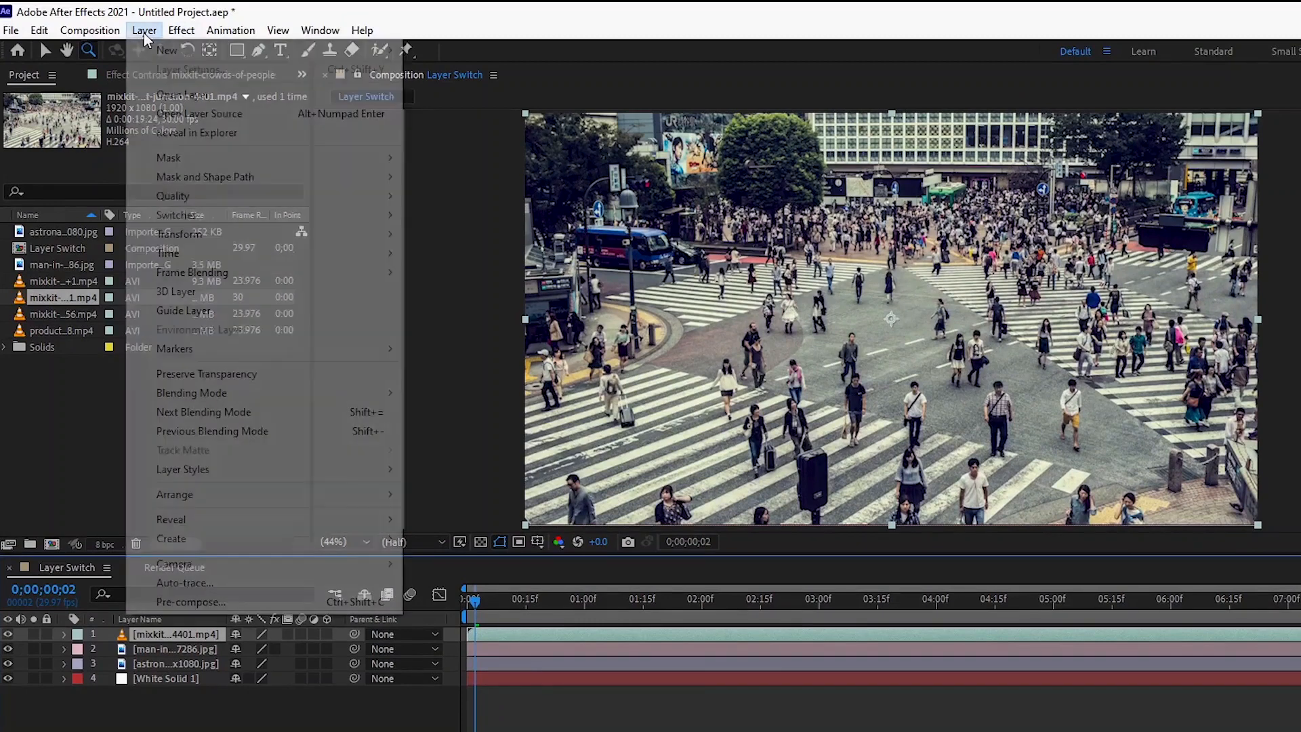
mouse_move(210, 275)
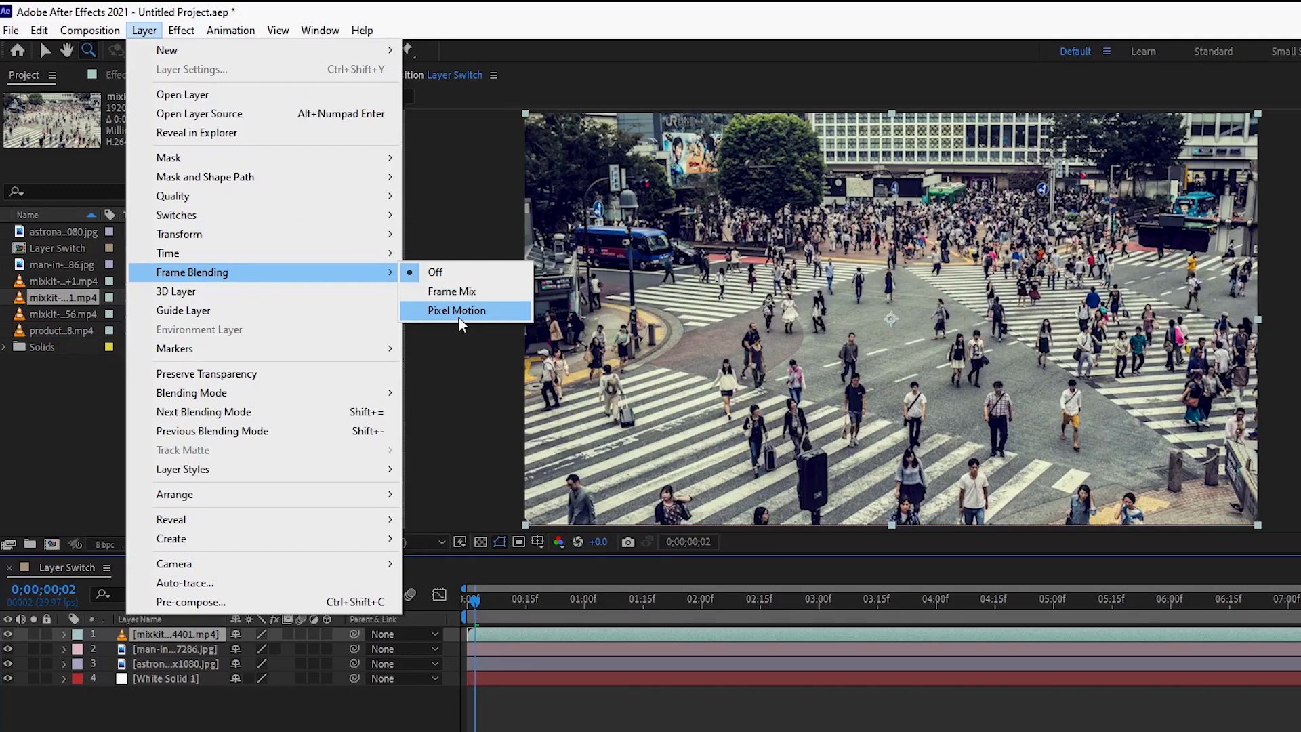
click(458, 316)
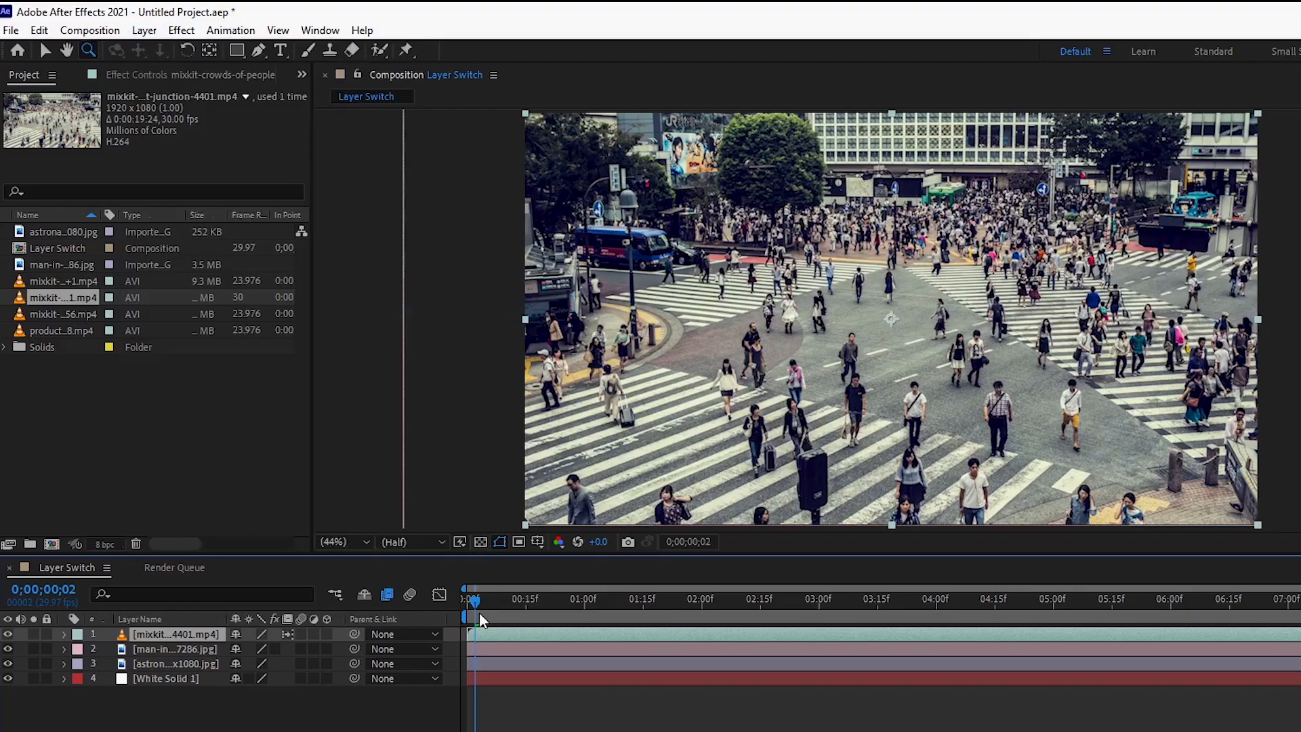
drag(479, 600, 548, 600)
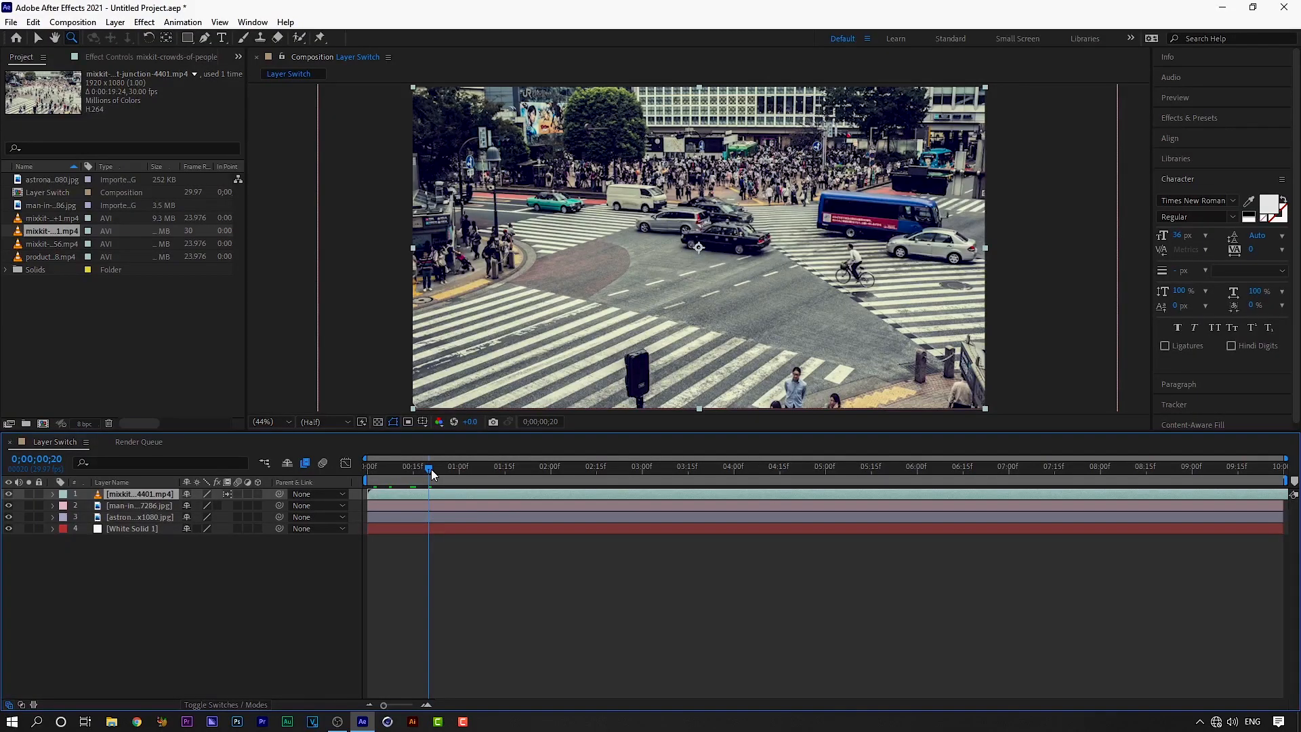
key(space)
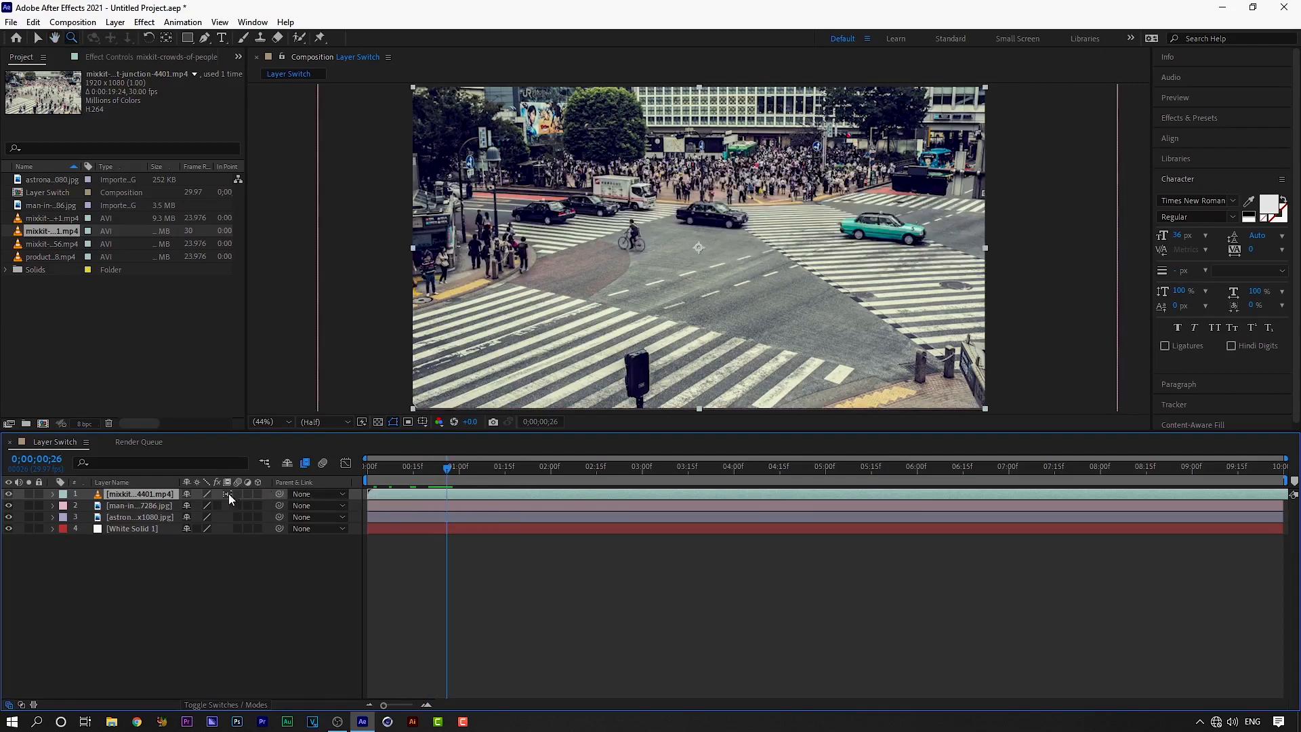
Delete the crowd video layer and create a new red solid of 300 × 300 px.
click(226, 494)
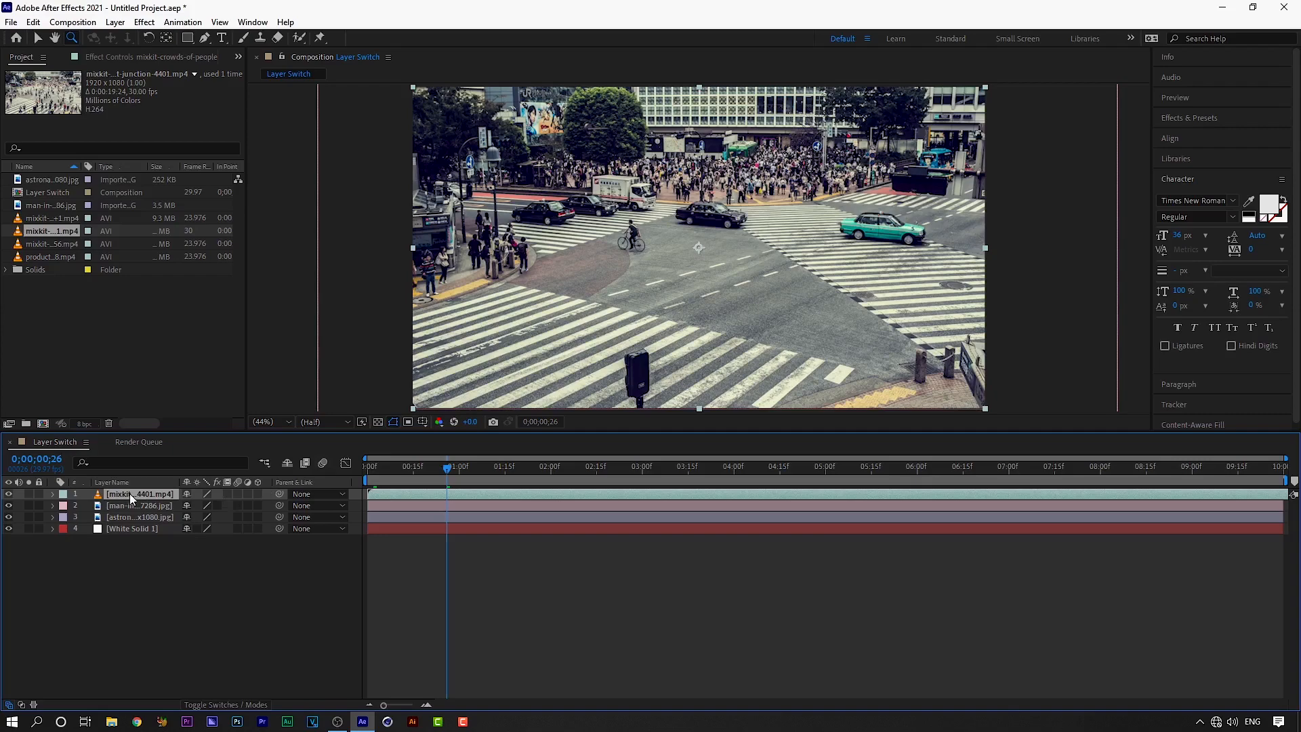
key(Delete)
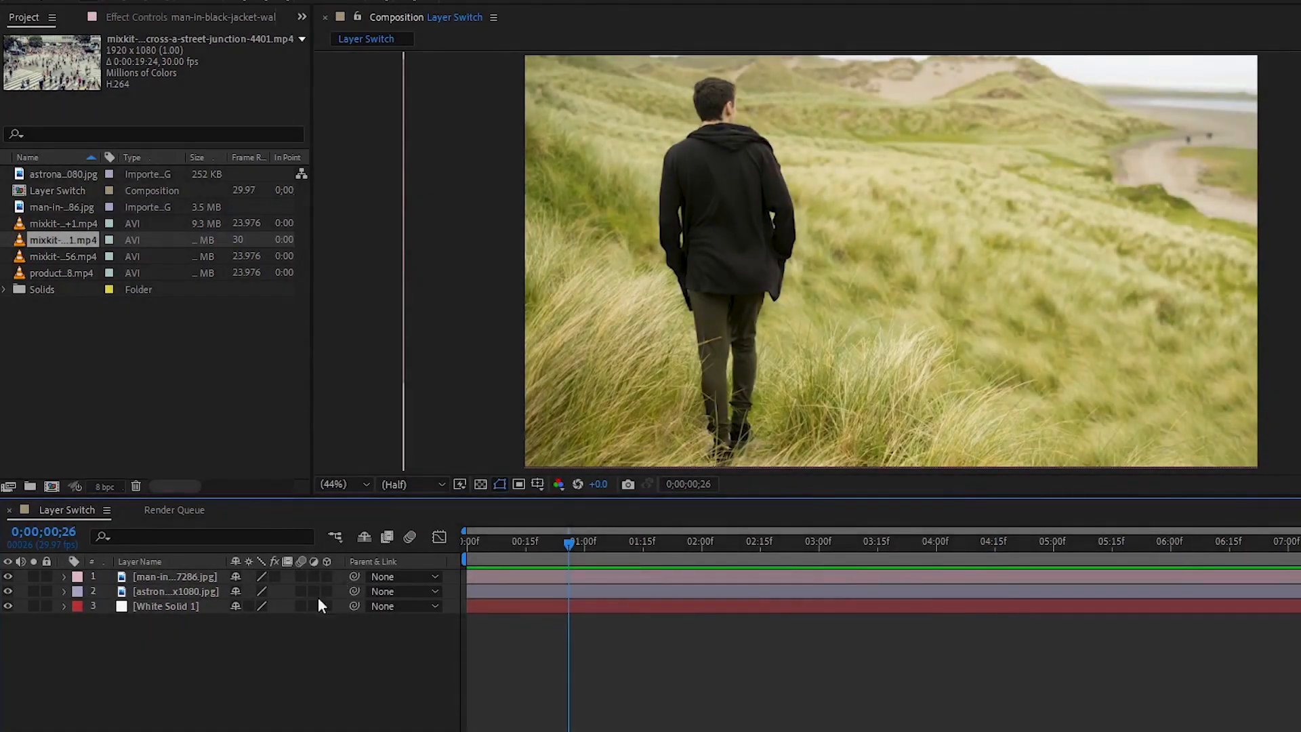
right_click(185, 649)
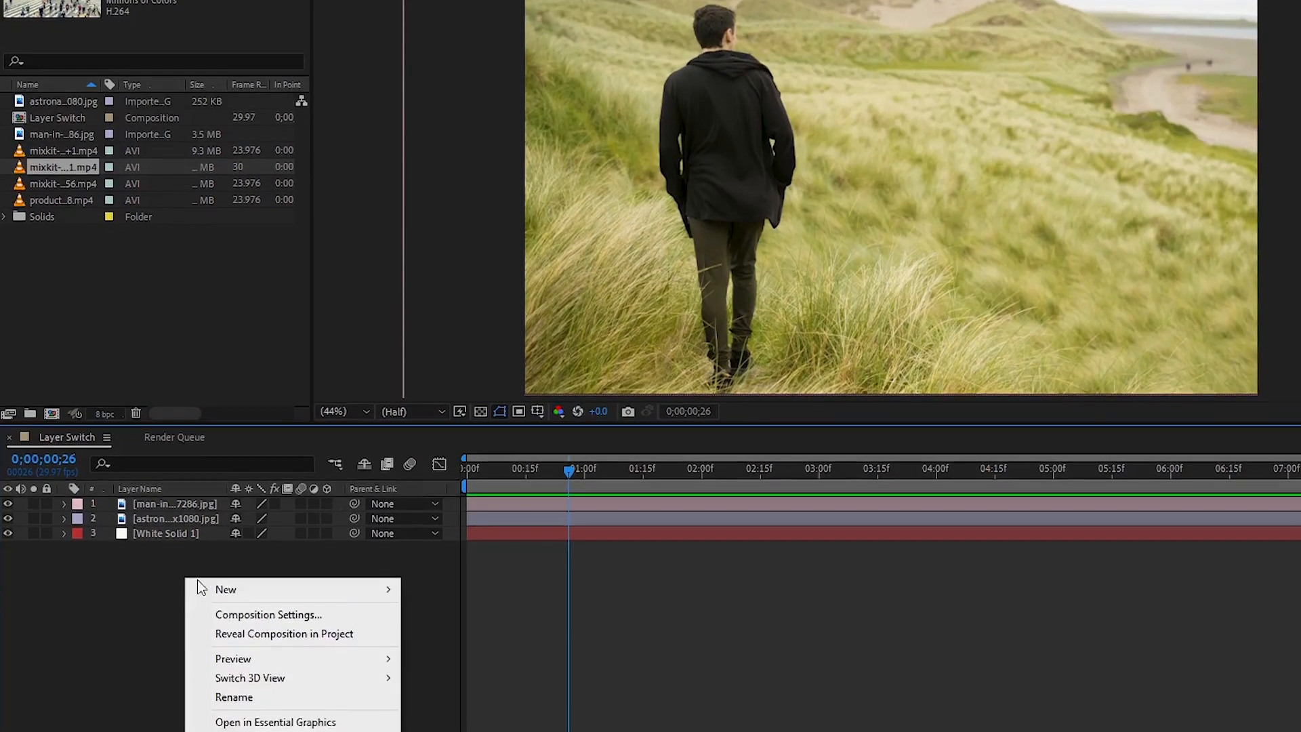
mouse_move(236, 662)
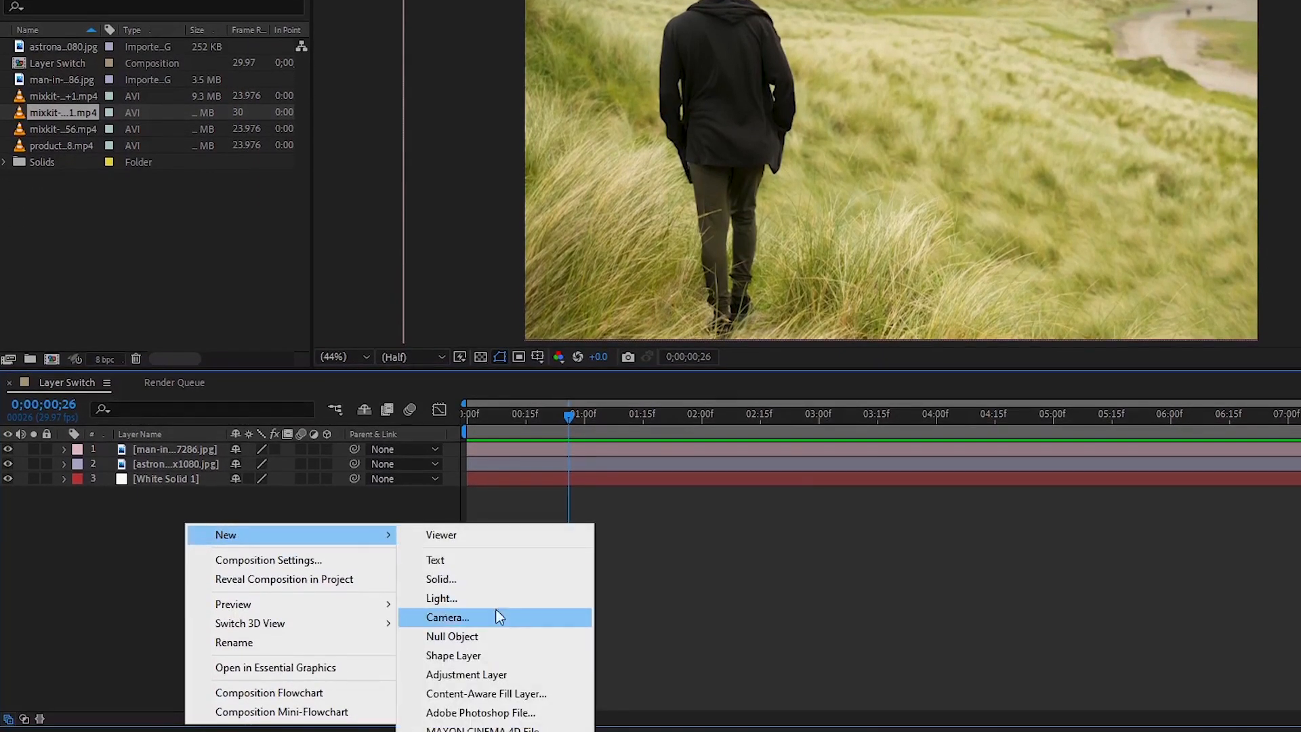
click(468, 580)
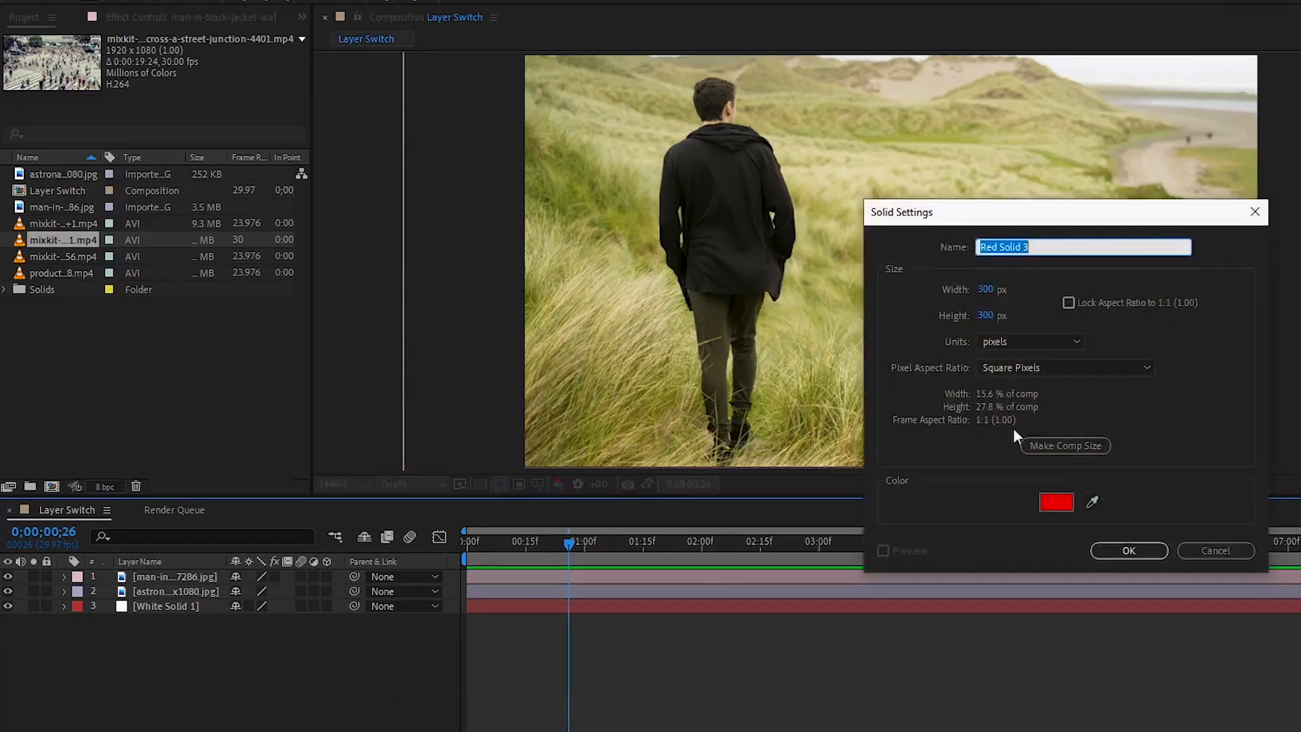
click(1128, 550)
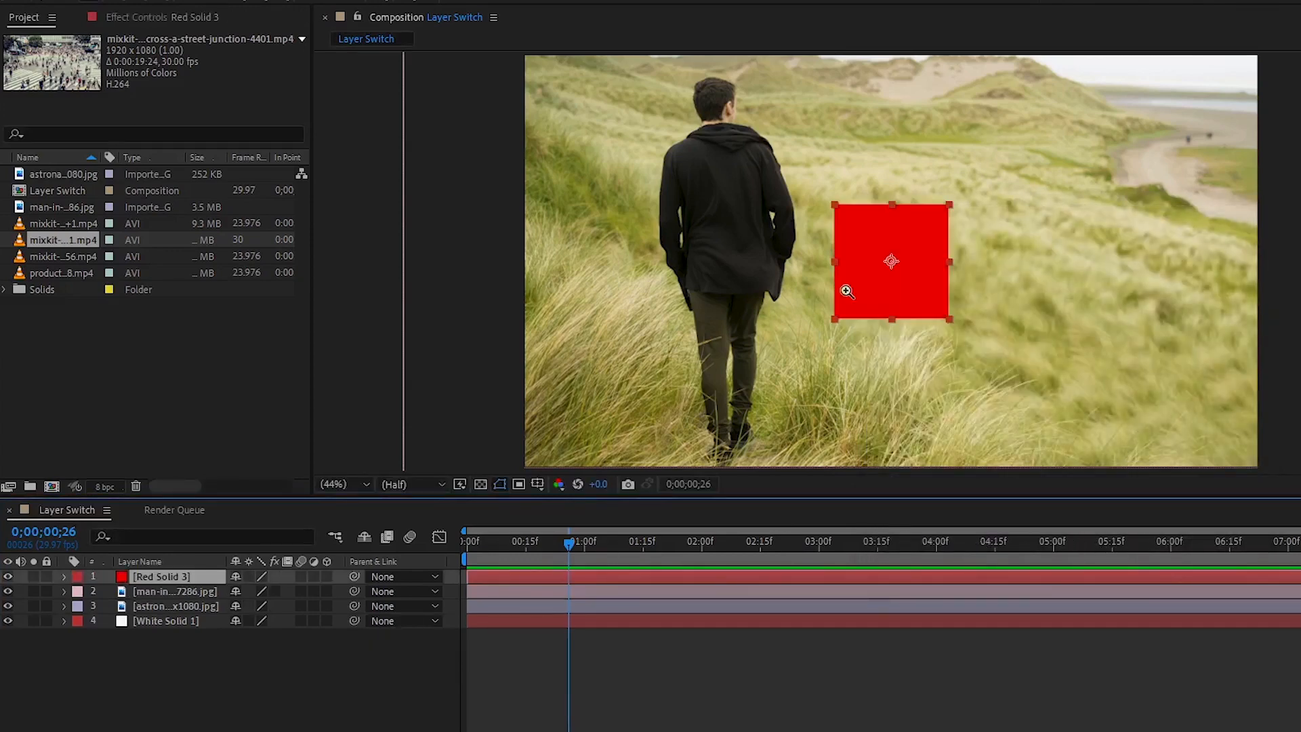
Move the red solid to the man's left at about 182, 548 and set a Position keyframe at 0;00;00;26.
click(877, 279)
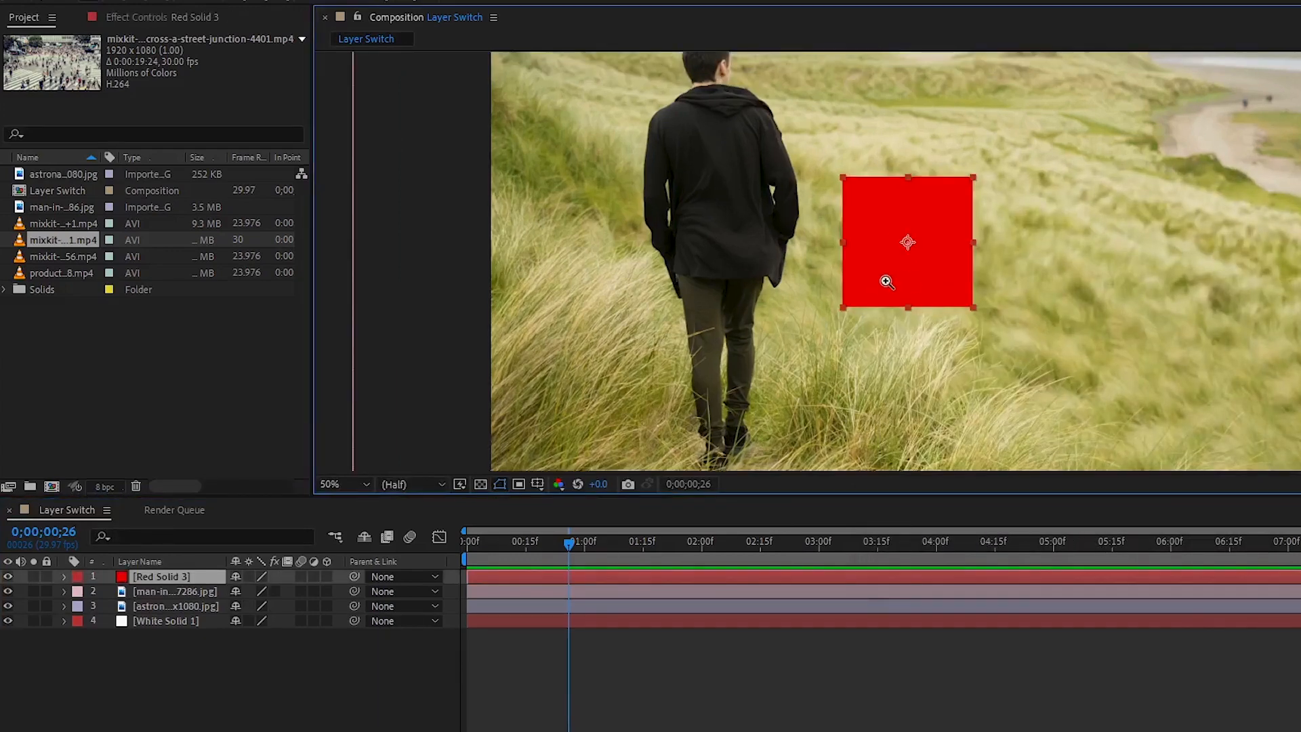
key(v)
drag(965, 282, 628, 285)
click(65, 576)
click(64, 576)
click(64, 576)
click(80, 592)
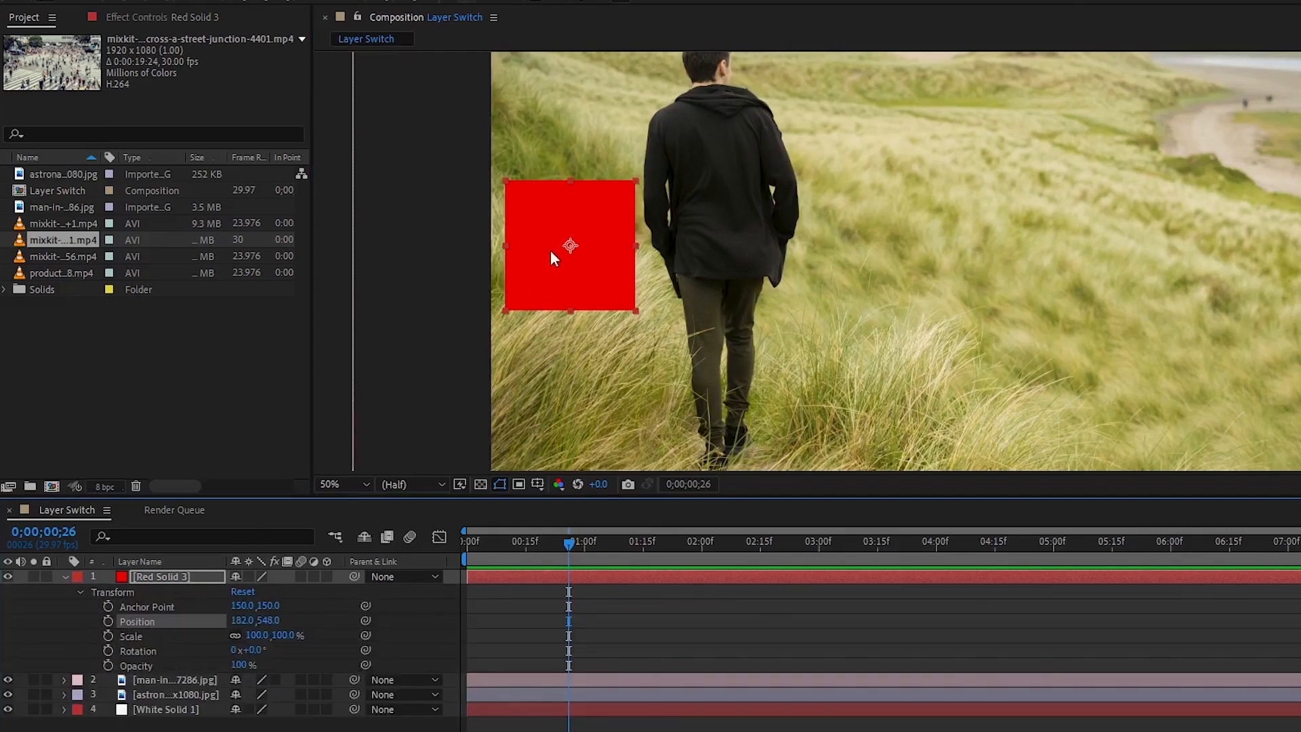
click(108, 620)
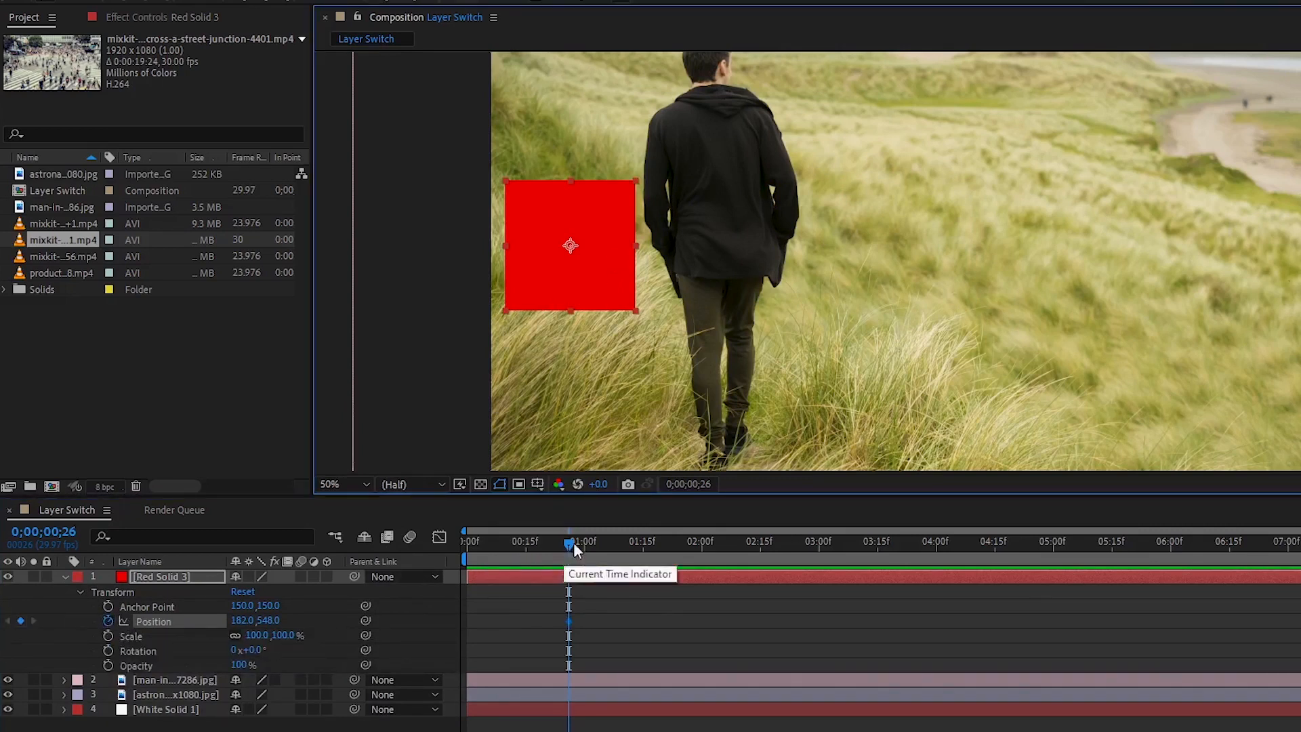
Add a Position keyframe at 0;00;01;03 with the red solid moved across to about 1604, 562.
mouse_move(574, 544)
mouse_down()
mouse_move(613, 542)
mouse_move(597, 542)
mouse_up()
click(573, 281)
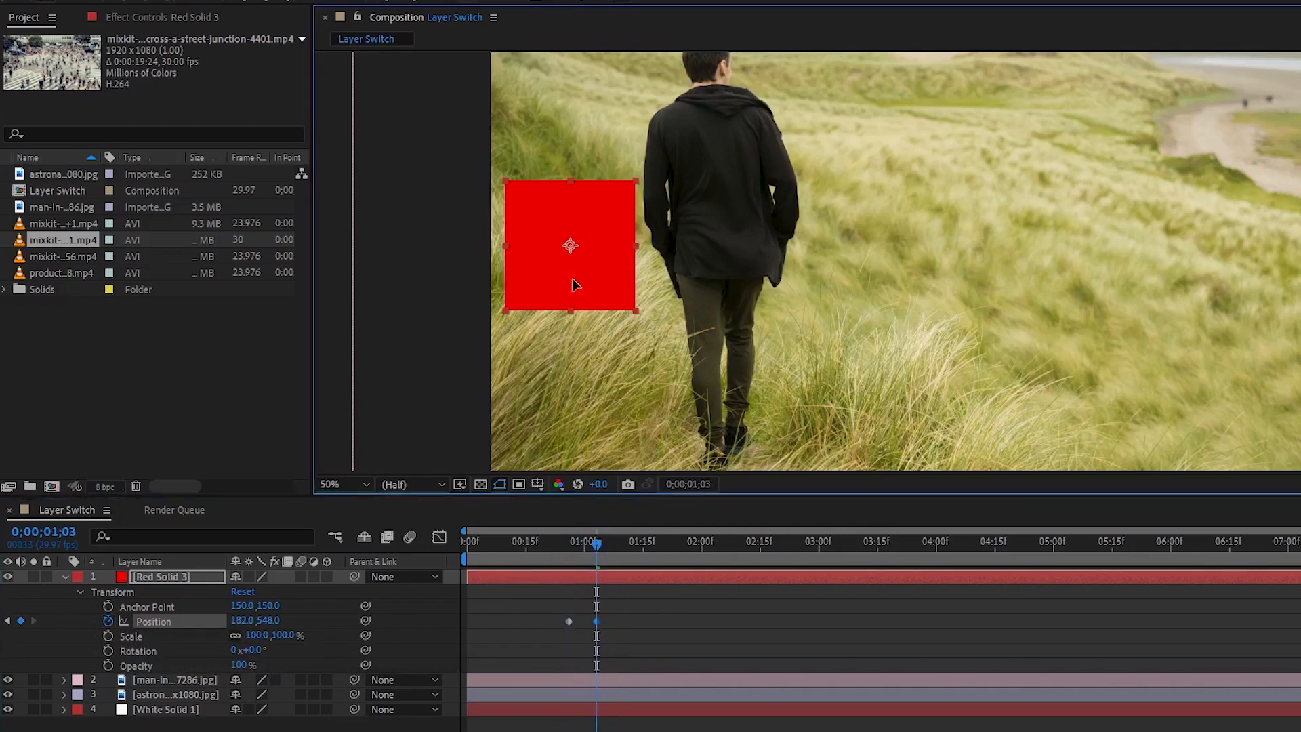
drag(572, 284, 685, 284)
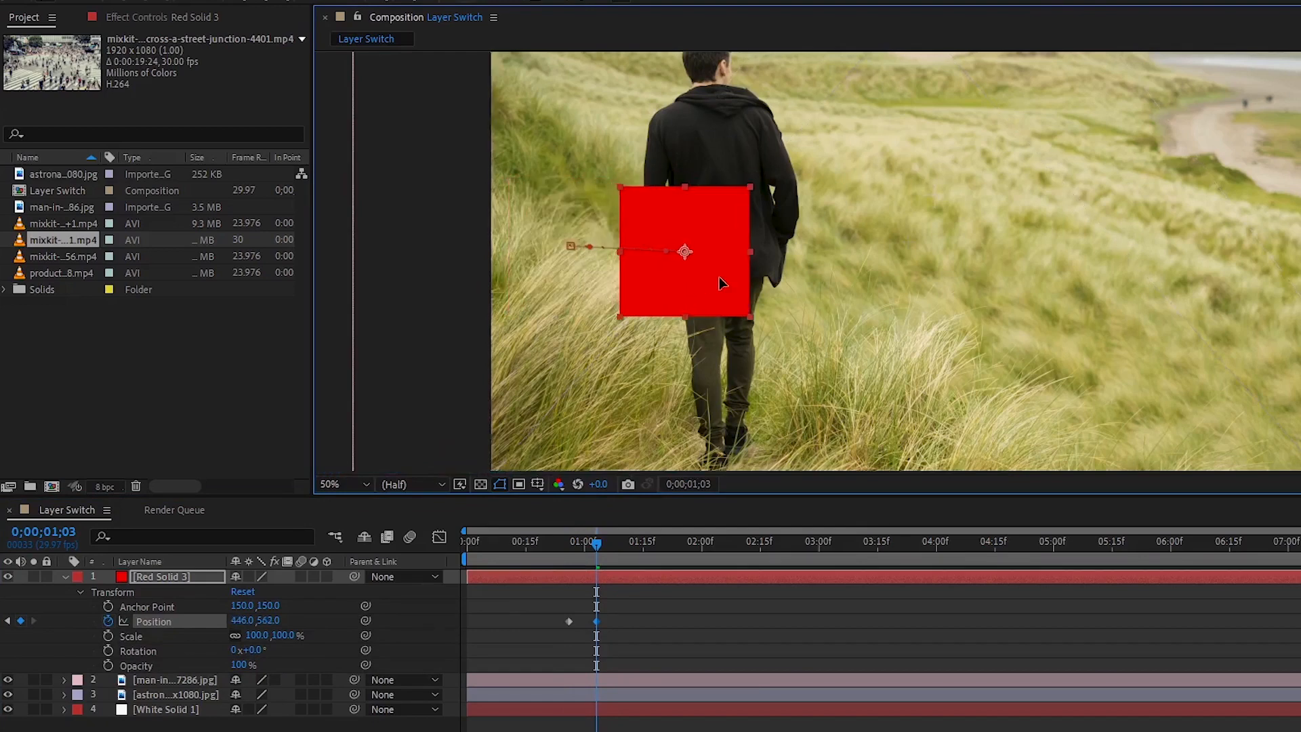
drag(843, 270, 1255, 251)
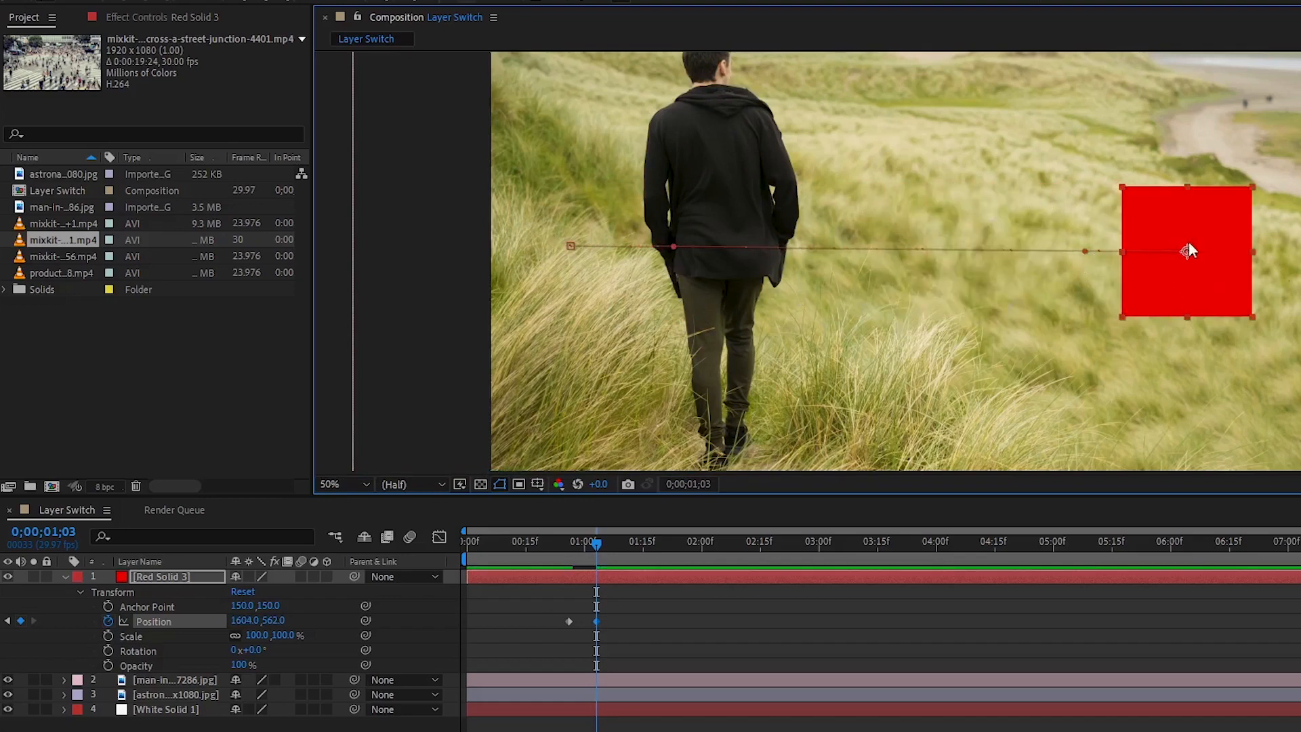
Compare the red solid's movement without and with motion blur at 100% magnification by scrubbing between its Position keyframes.
mouse_move(583, 547)
mouse_down()
mouse_move(567, 547)
mouse_move(605, 547)
mouse_up()
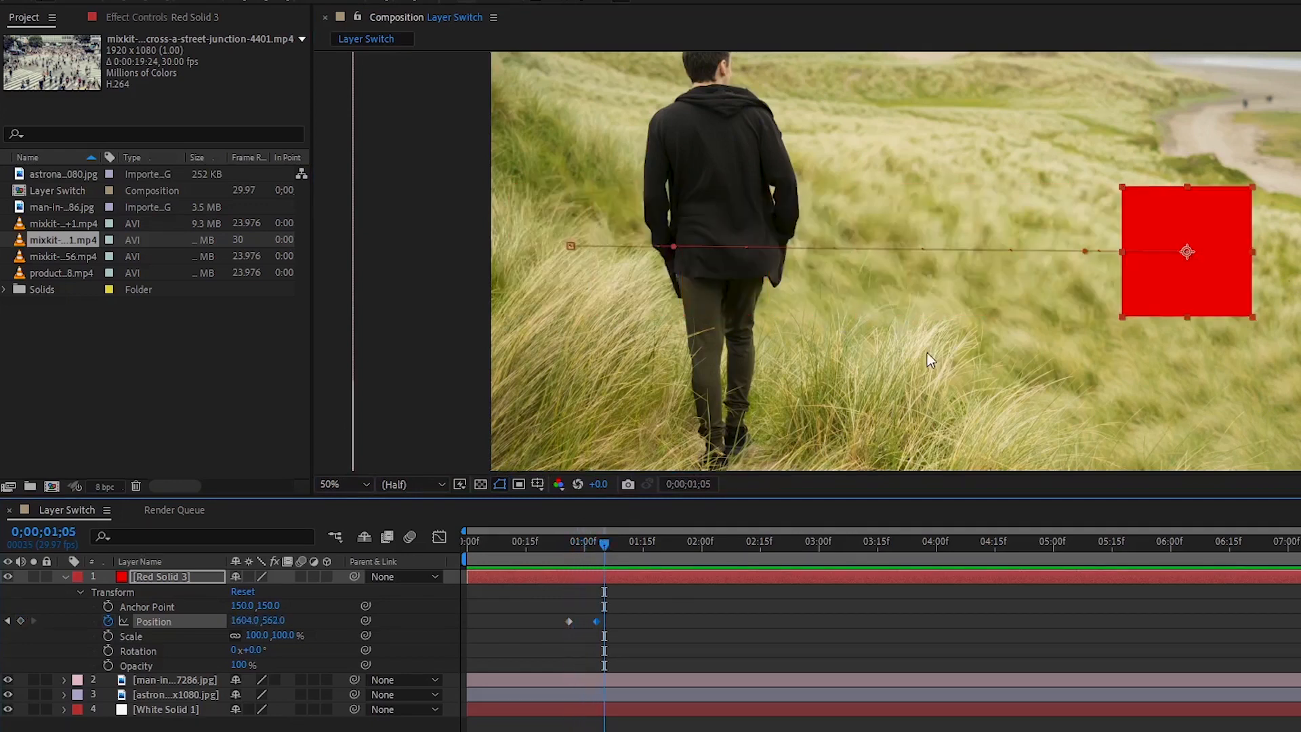
click(1107, 223)
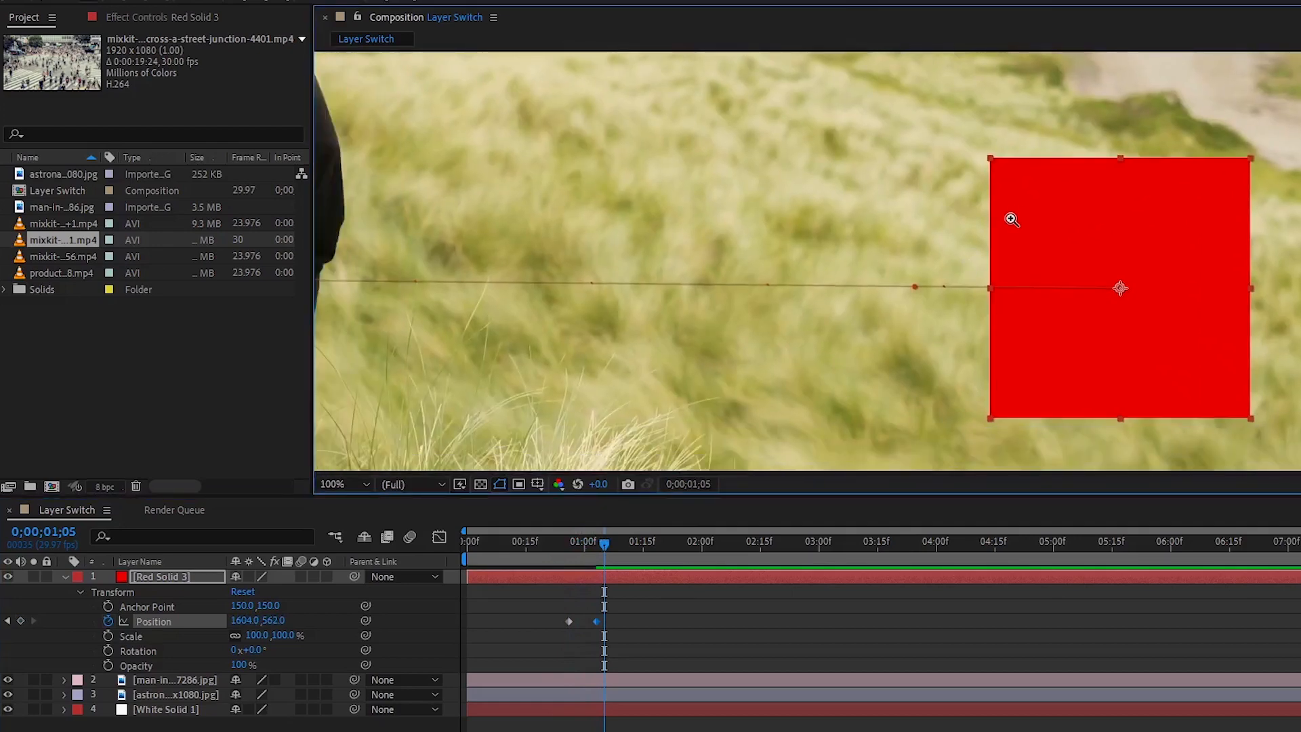
drag(605, 548, 584, 546)
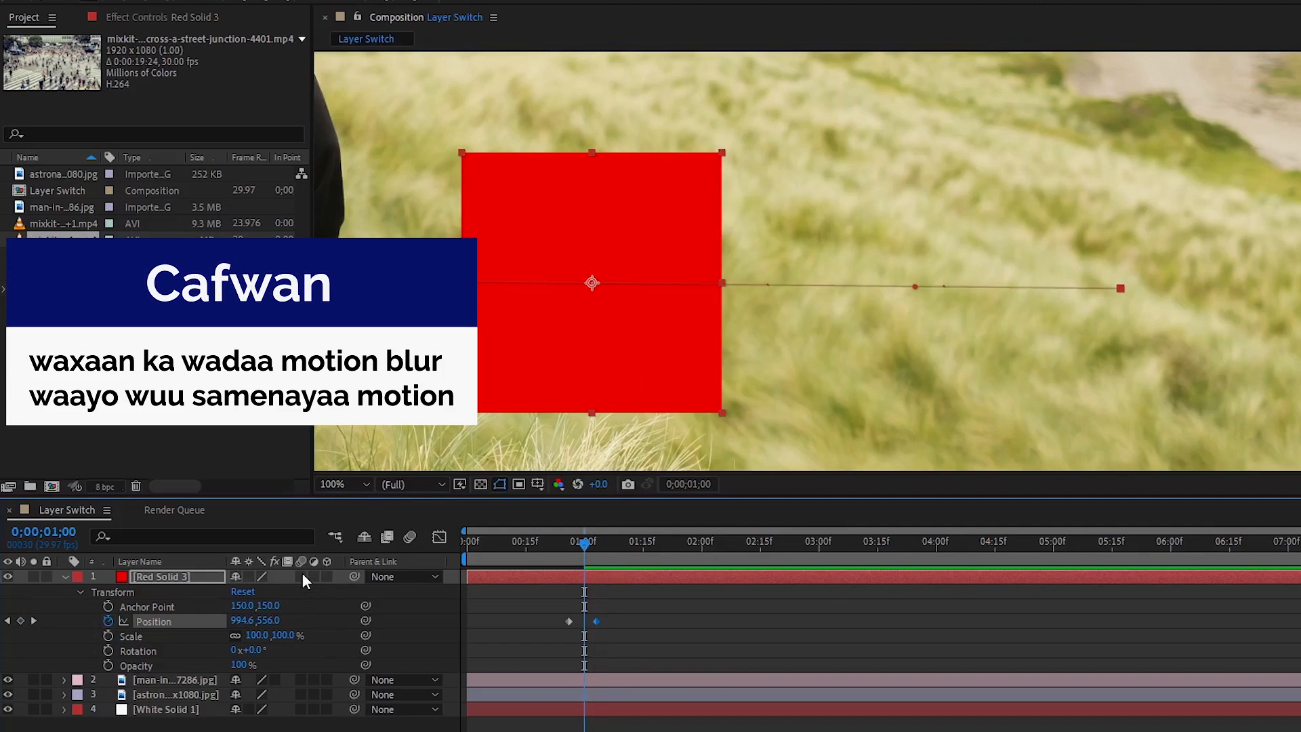
click(302, 577)
click(570, 545)
drag(568, 546, 591, 548)
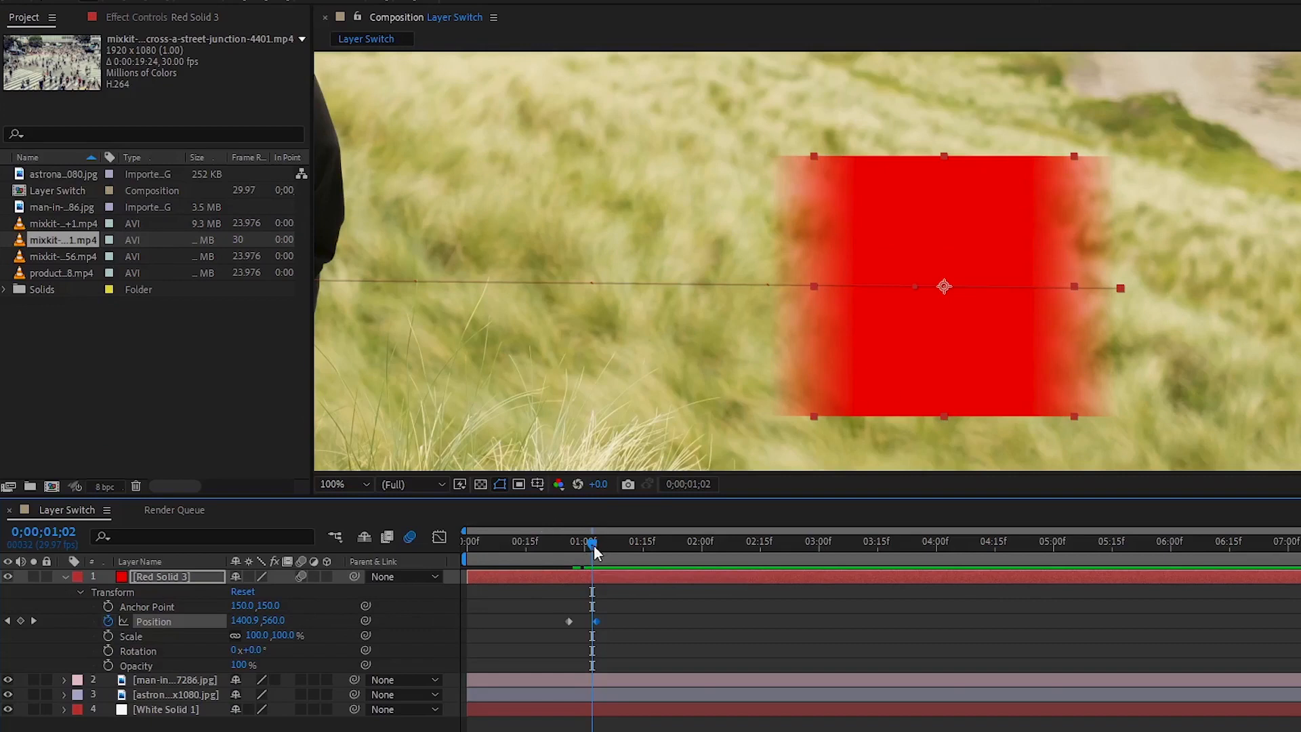
drag(594, 550, 584, 549)
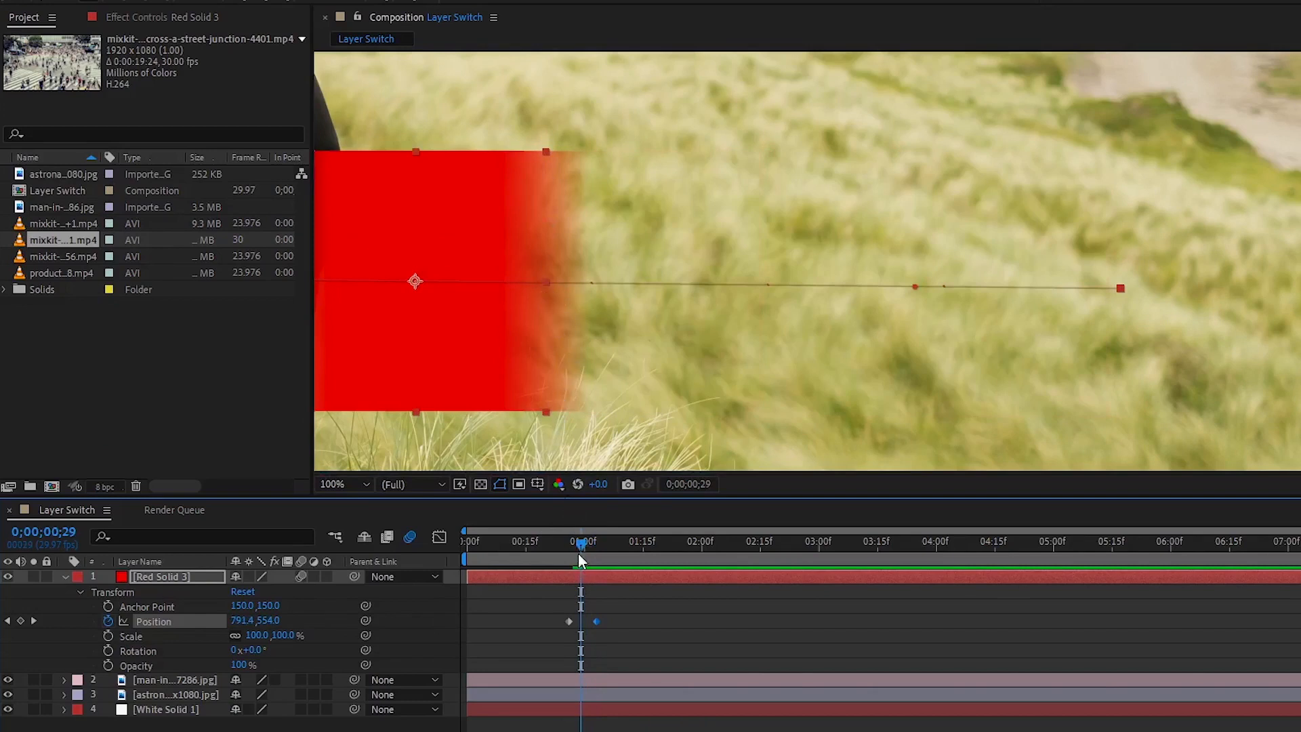
drag(582, 548, 610, 552)
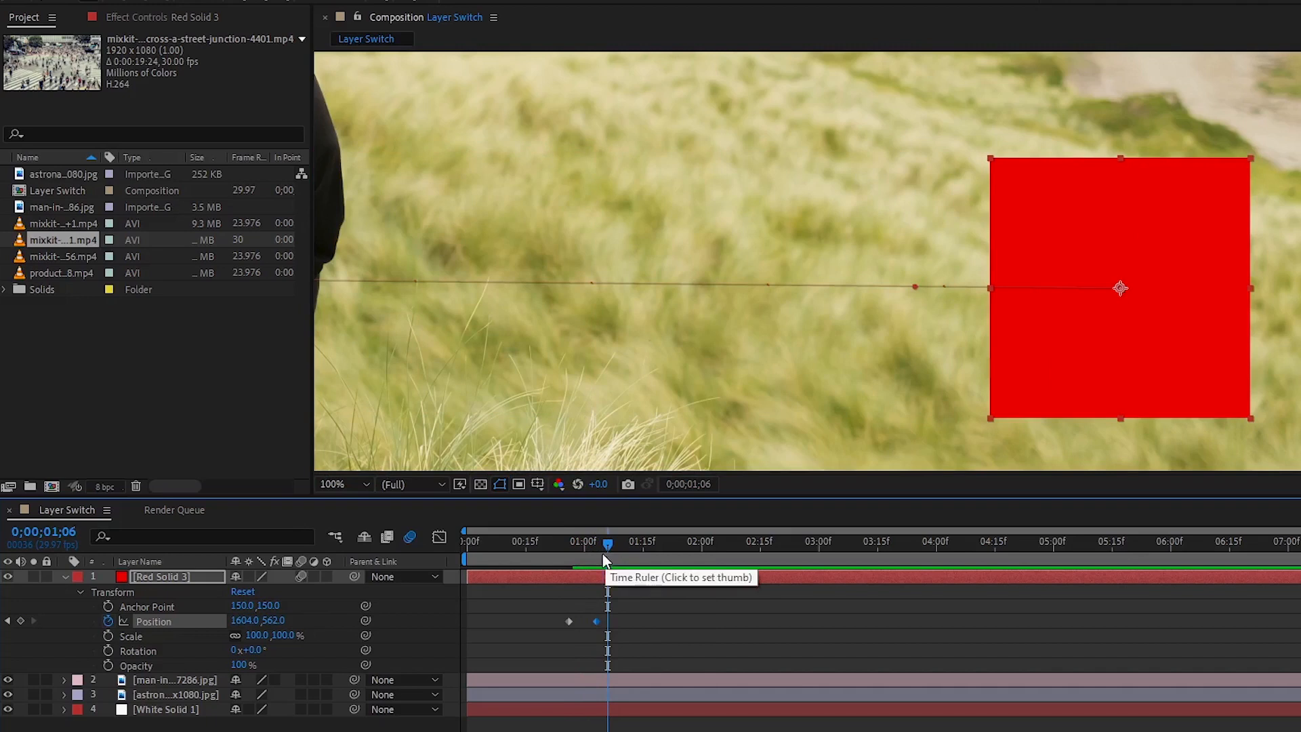
Turn off the red solid's motion blur, collapse its properties and make it an adjustment layer.
click(302, 576)
click(66, 576)
click(65, 576)
click(66, 576)
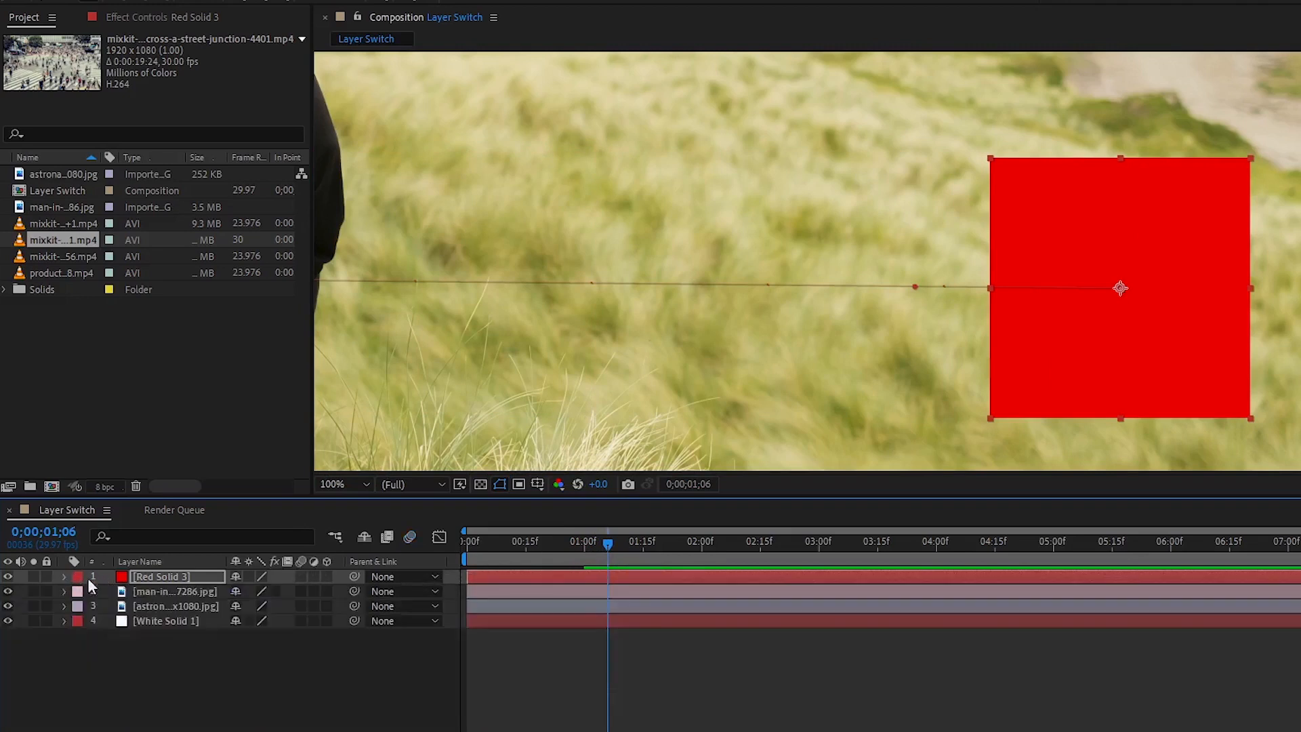
click(314, 576)
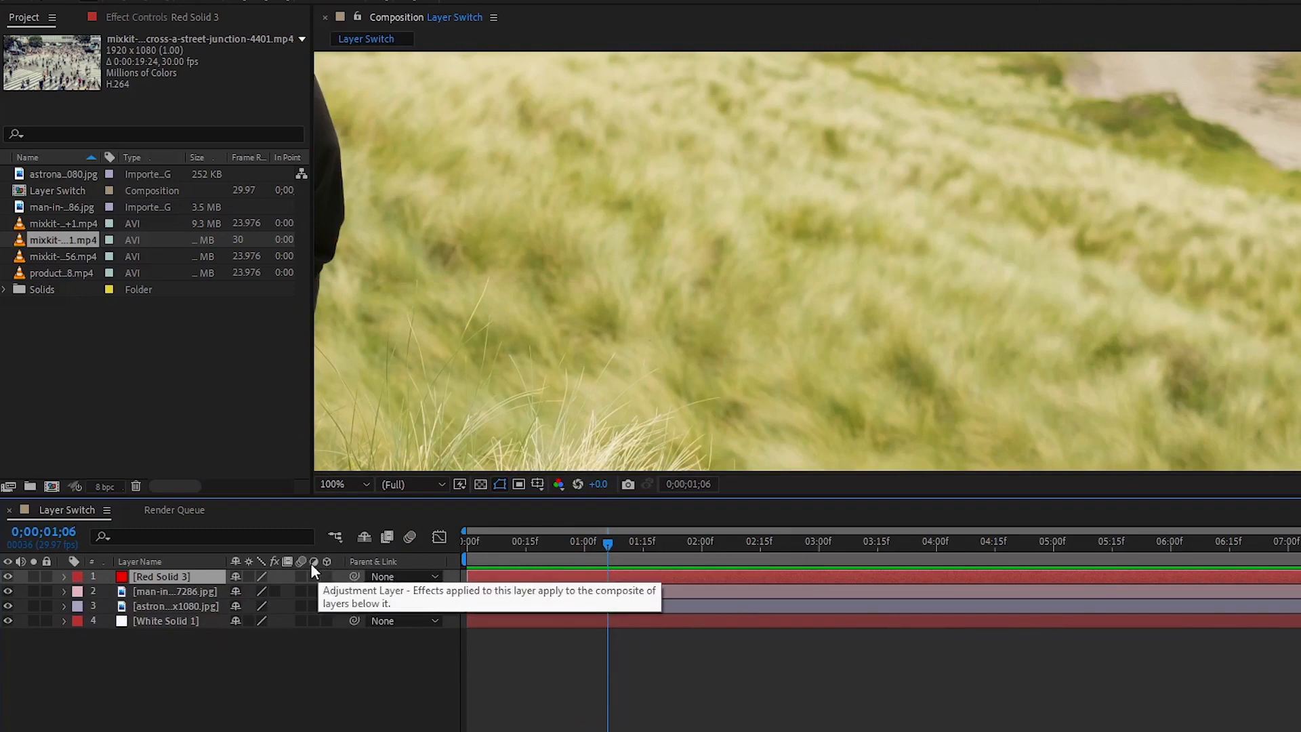